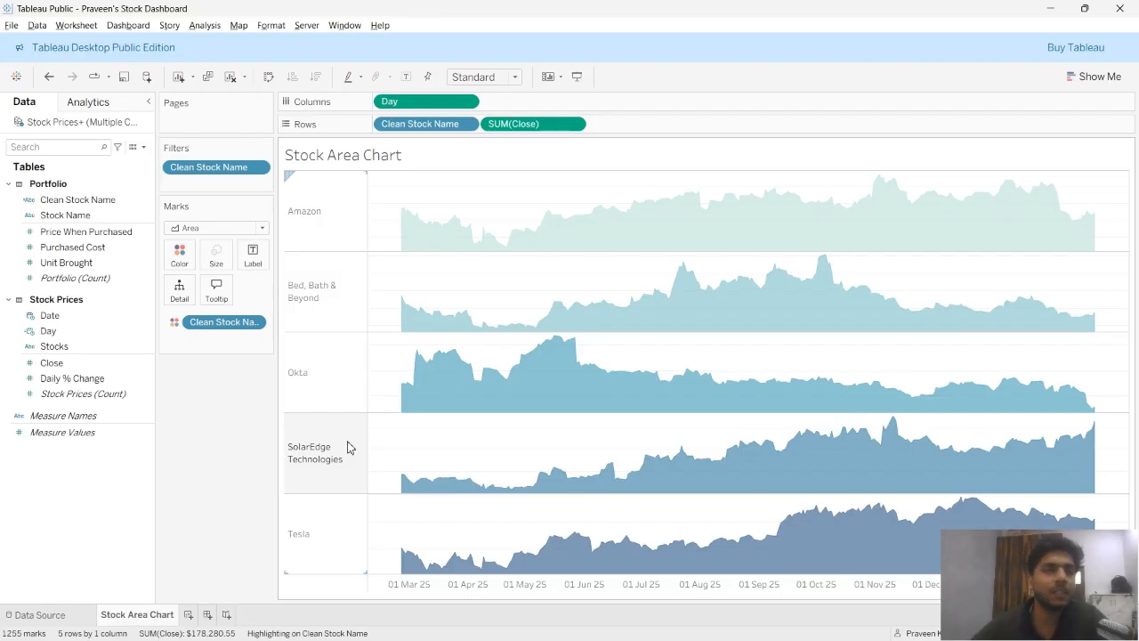
Create a new empty workbook and maximize its window.
click(12, 26)
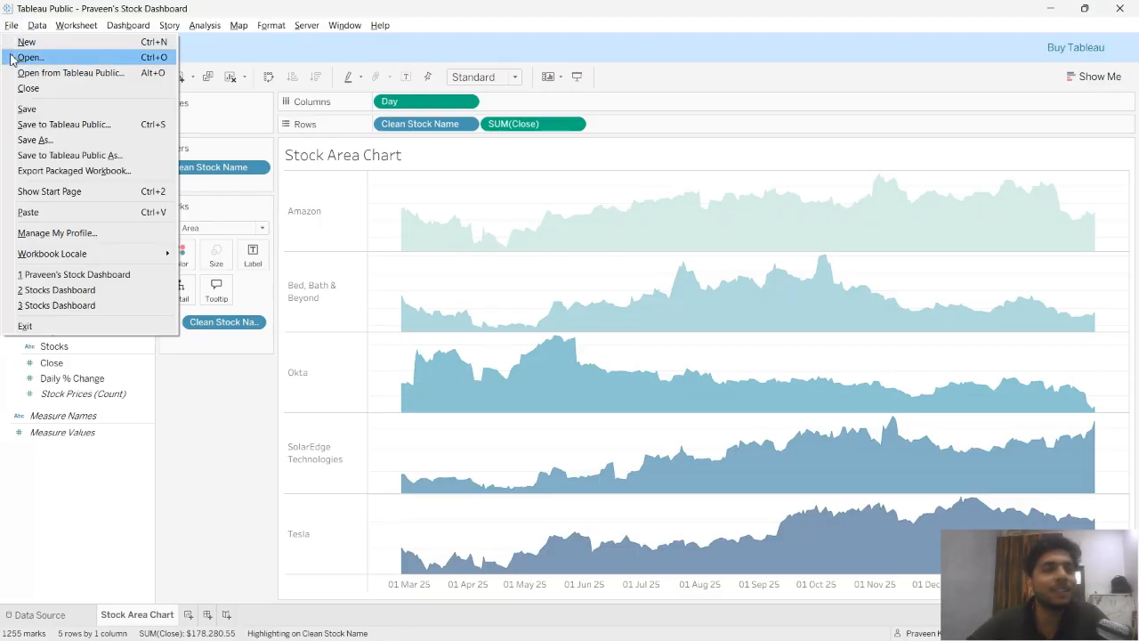
click(31, 45)
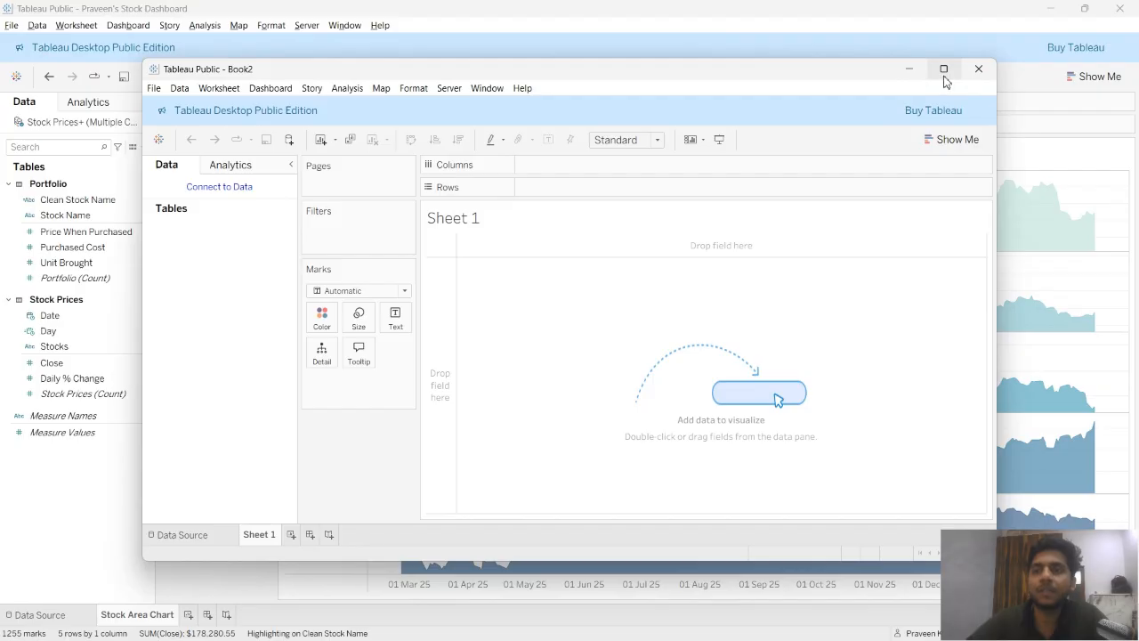
mouse_move(945, 79)
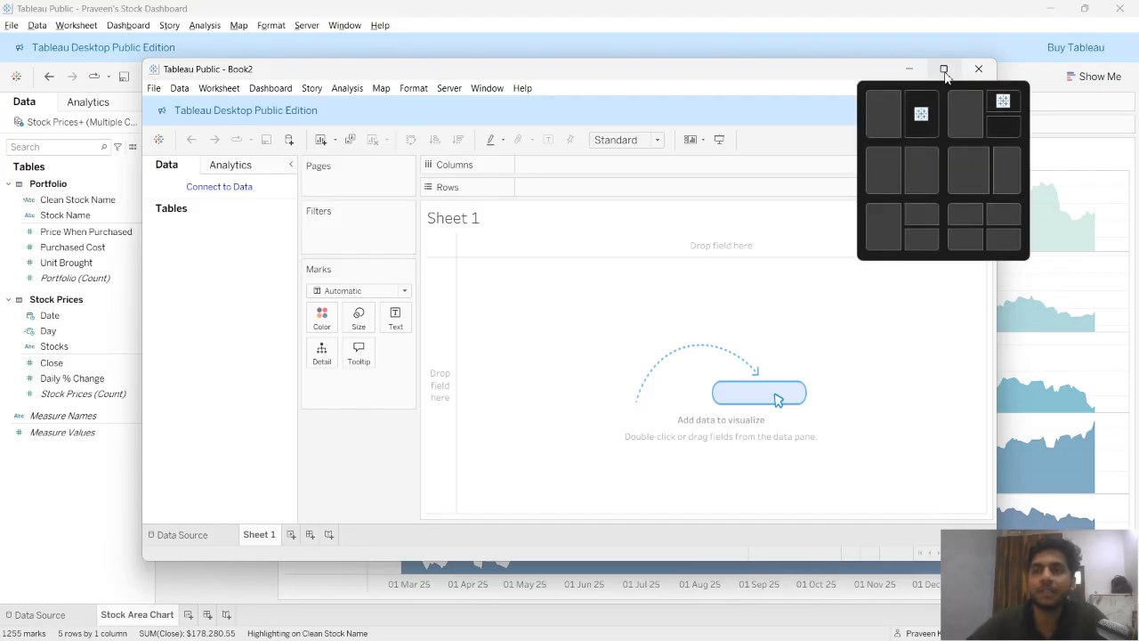
click(945, 74)
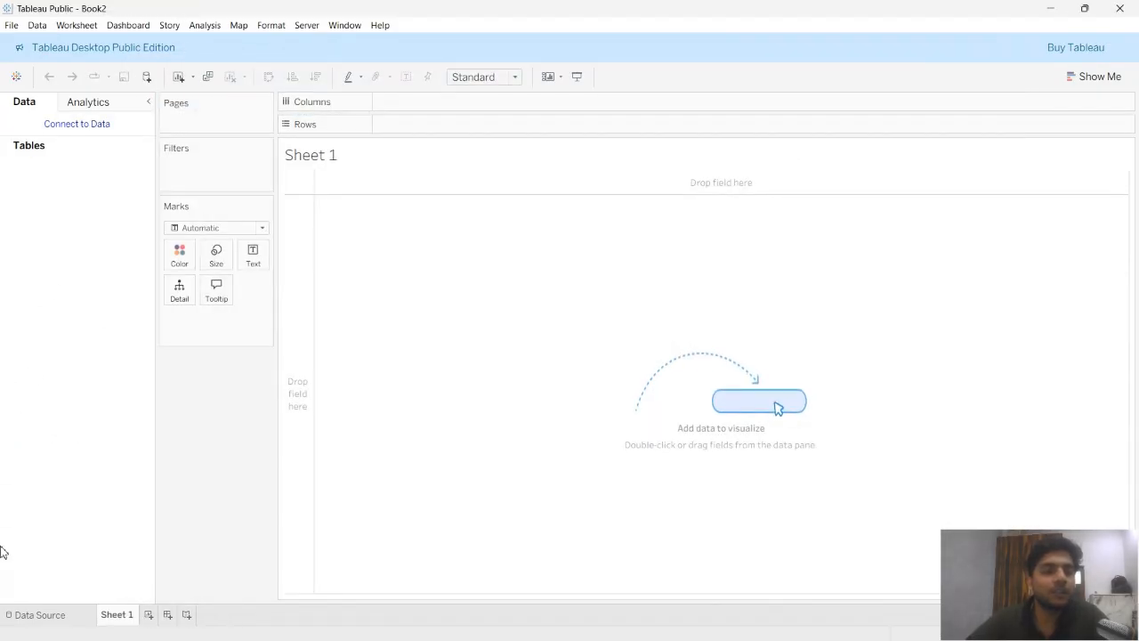
Start a Google Drive data connection, authorize Tableau with the personal Google account in the browser, and return to the workbook.
click(54, 619)
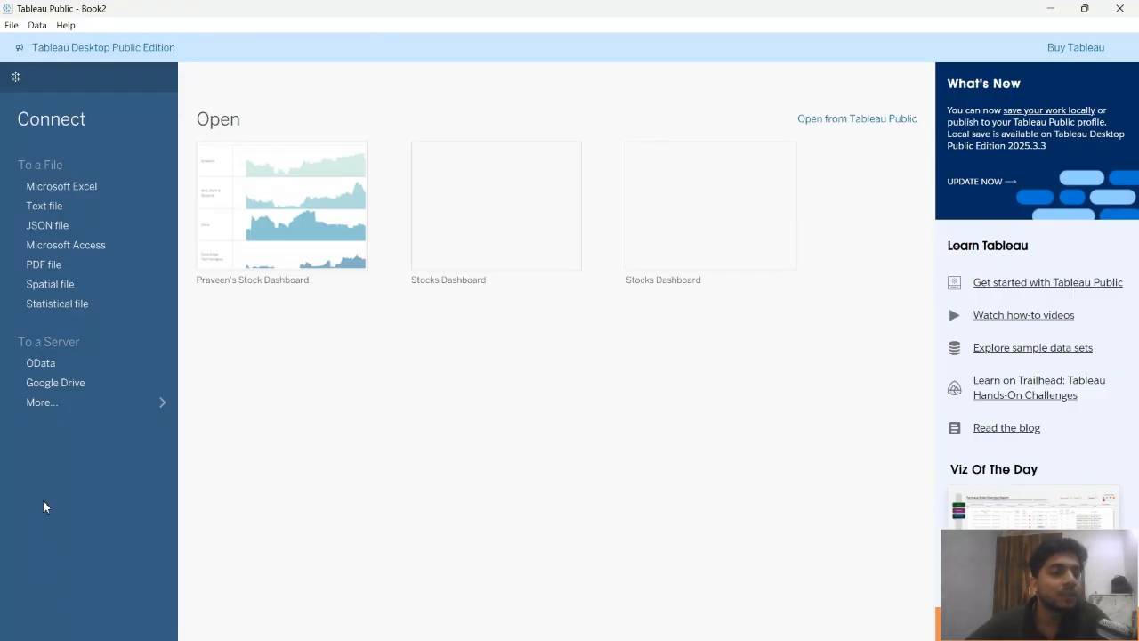
click(77, 385)
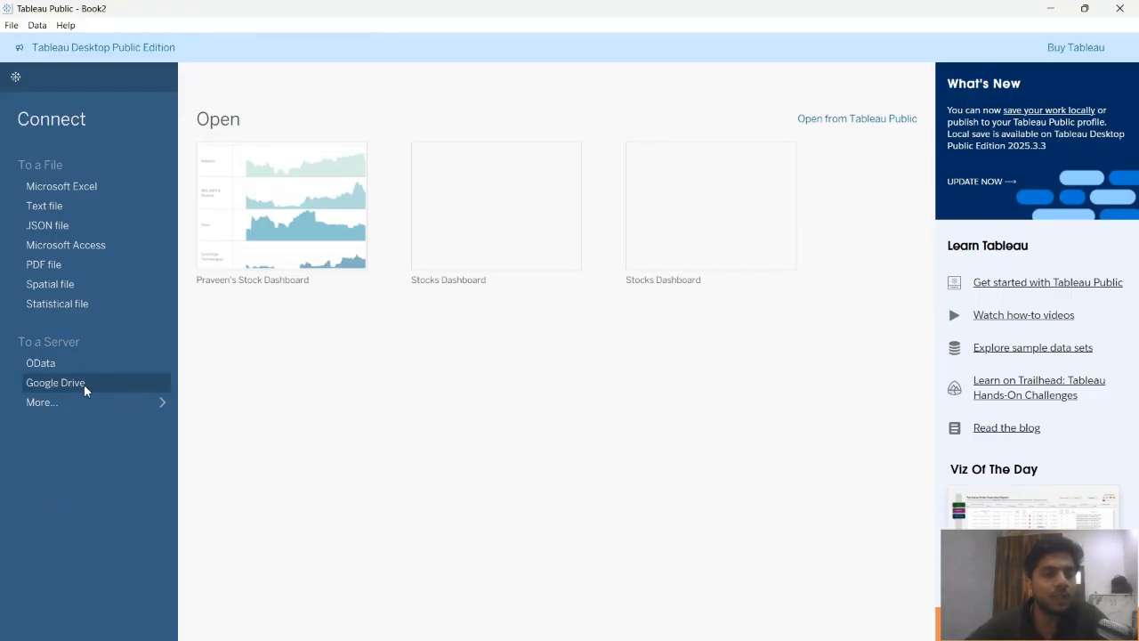
click(660, 325)
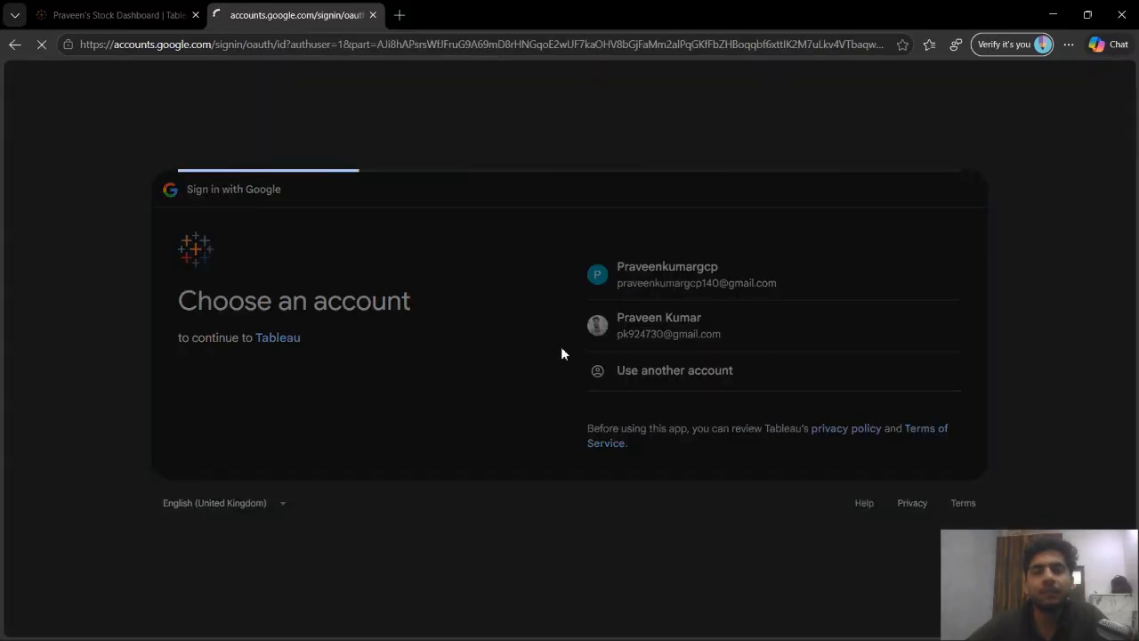
click(841, 433)
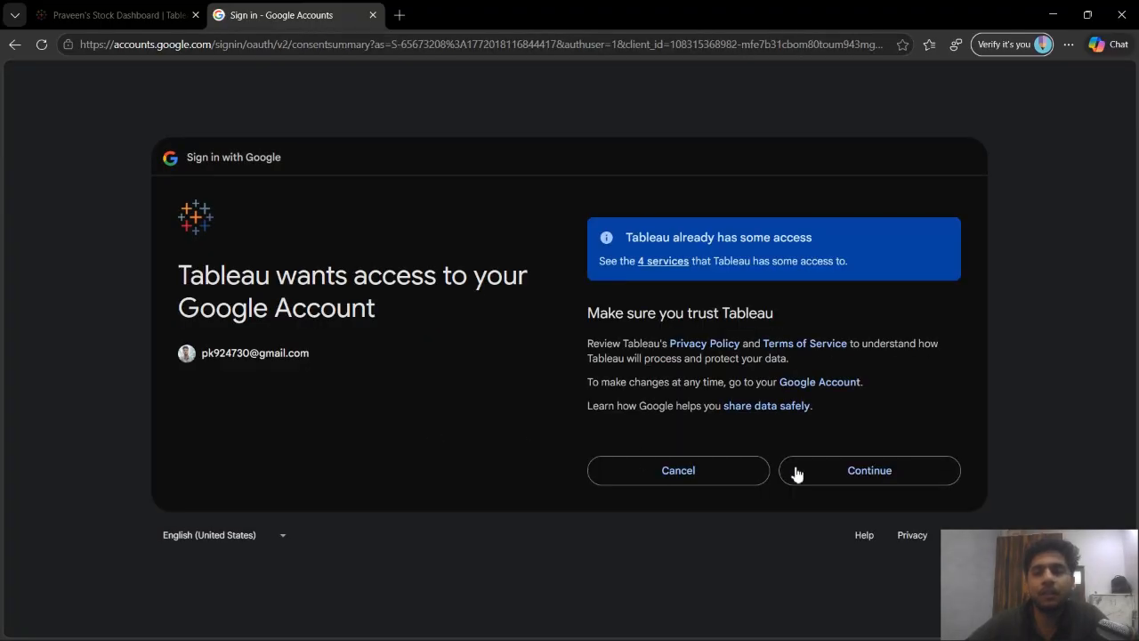
click(798, 473)
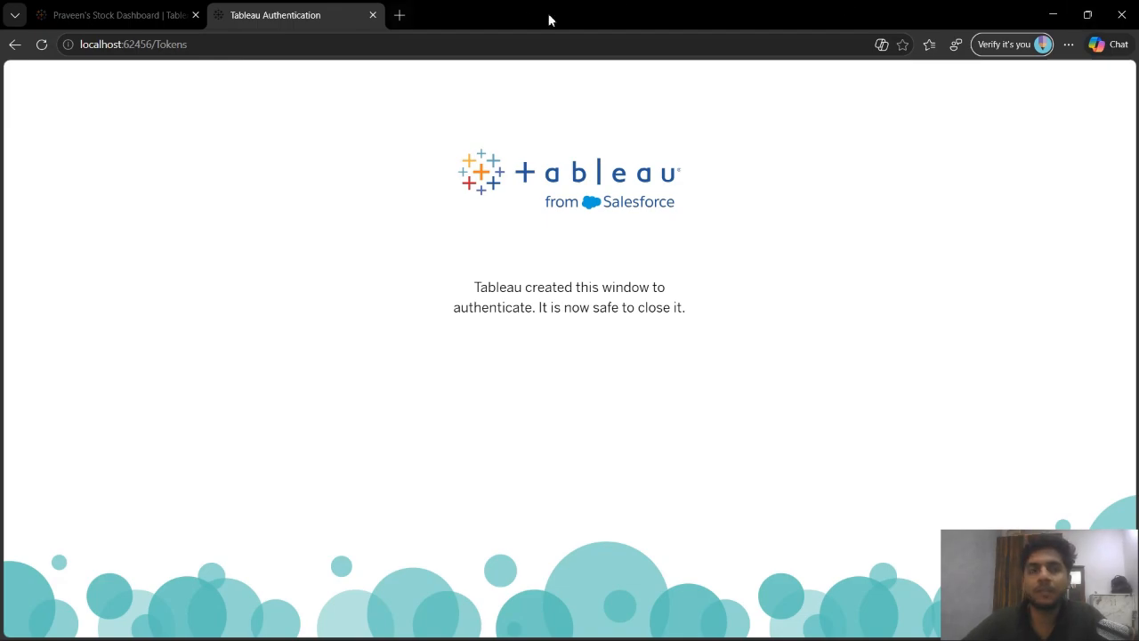
click(1041, 14)
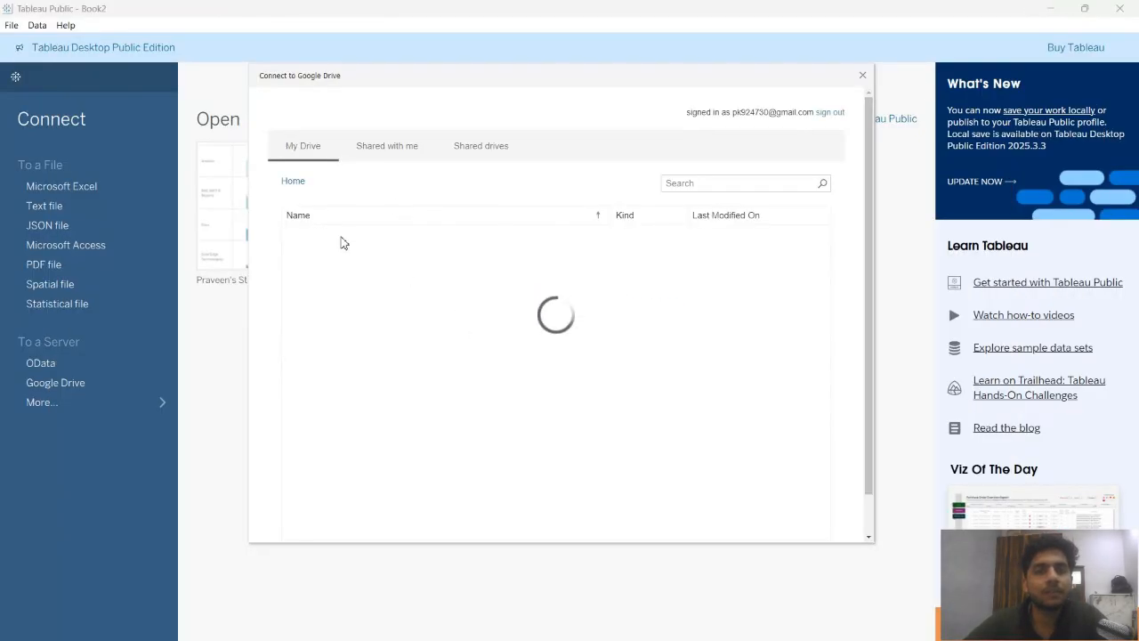
Search Google Drive for "Stocks" and connect to the Stocks Data For Tableau sheet.
click(713, 181)
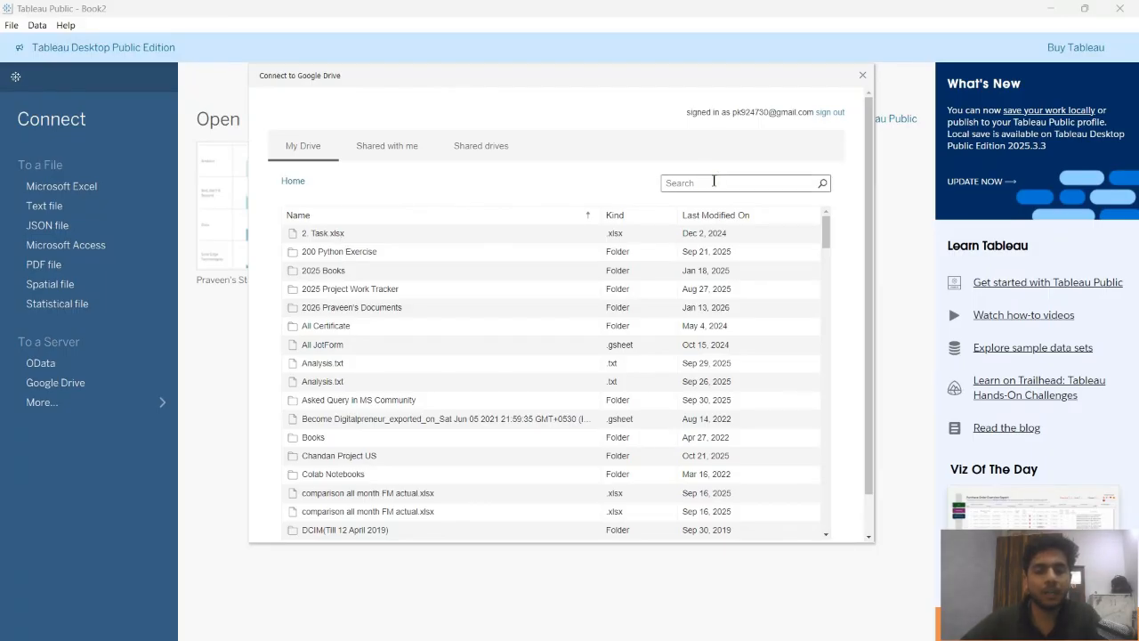
text(s)
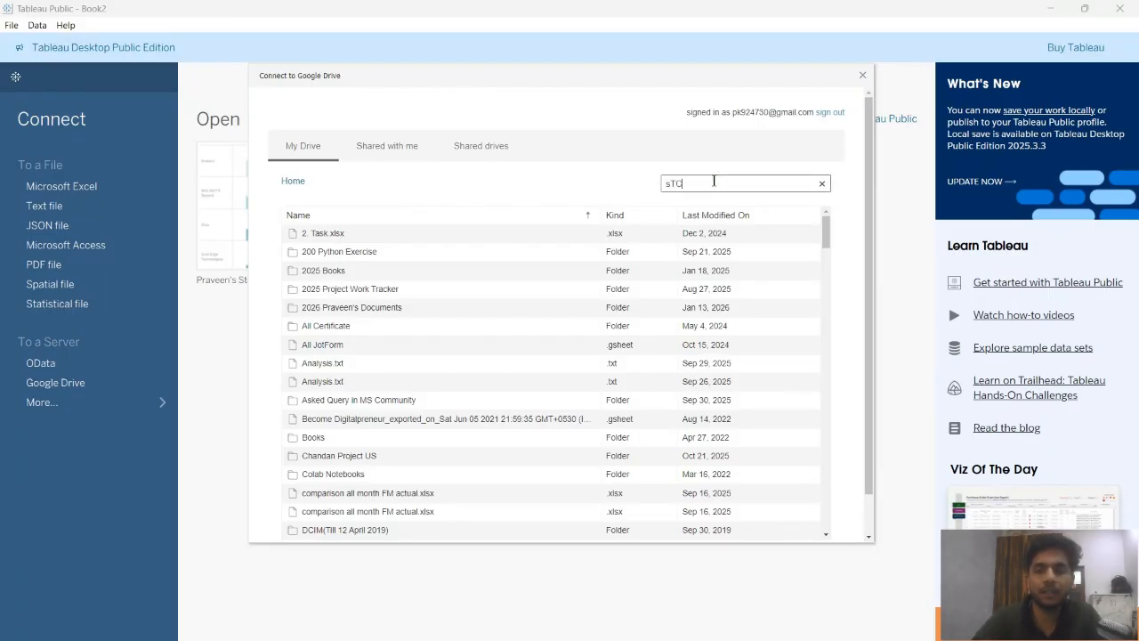
key(BackSpace)
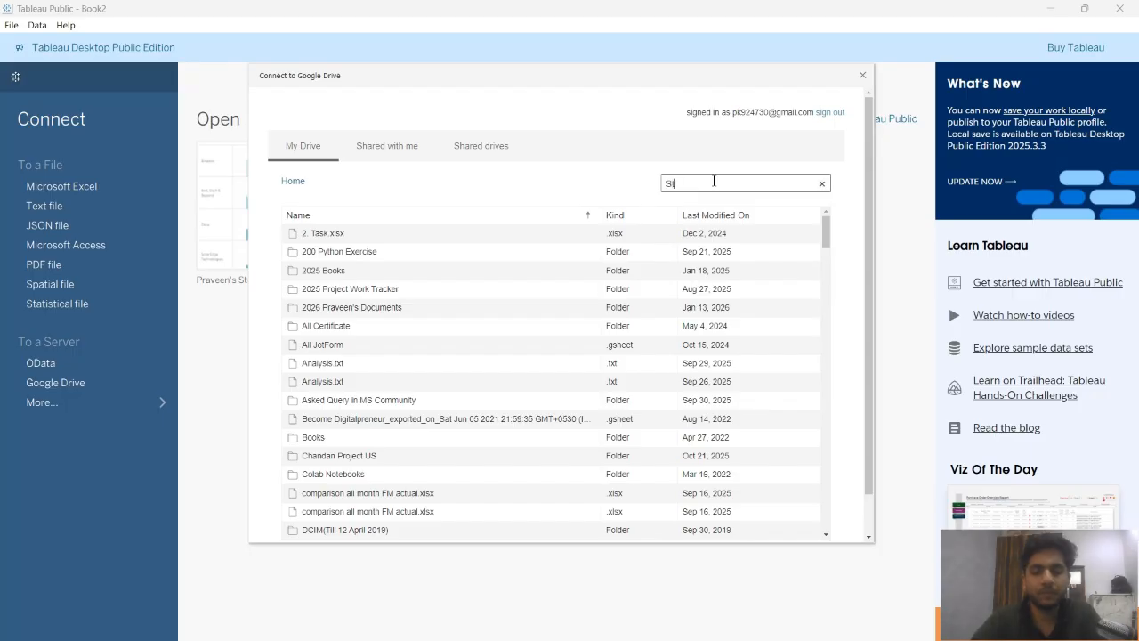
text(Stocks)
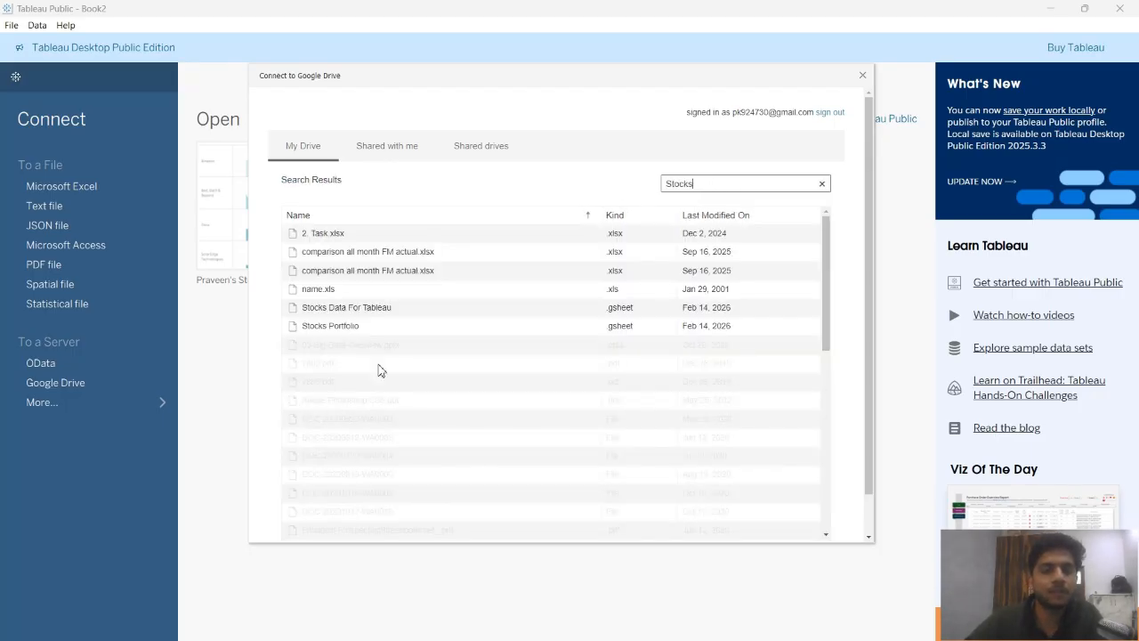
click(336, 308)
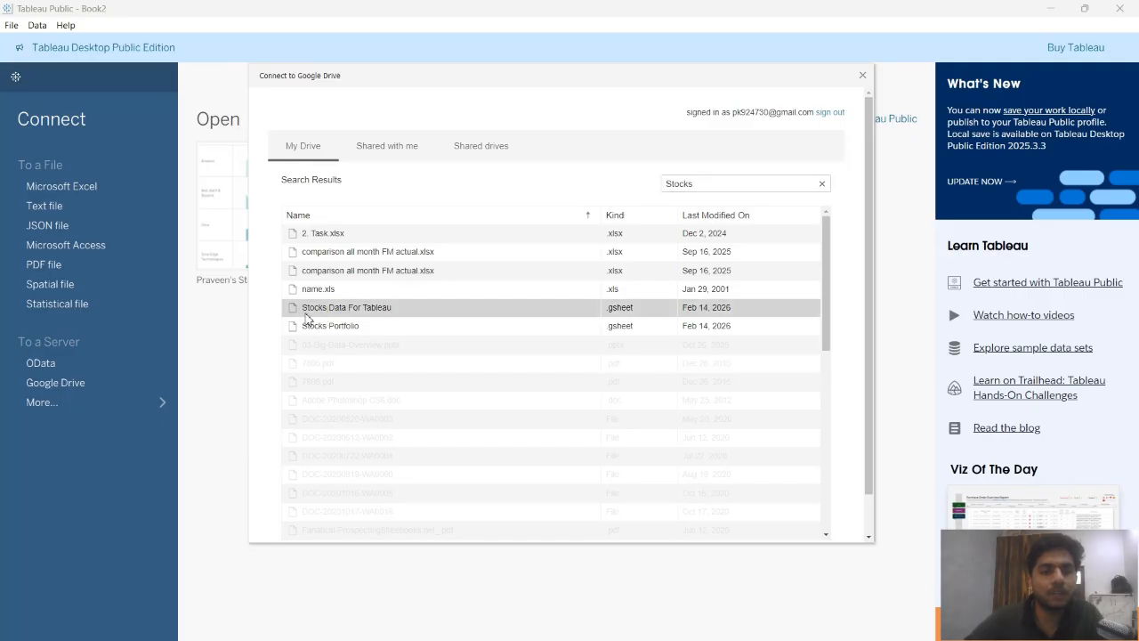
double_click(390, 310)
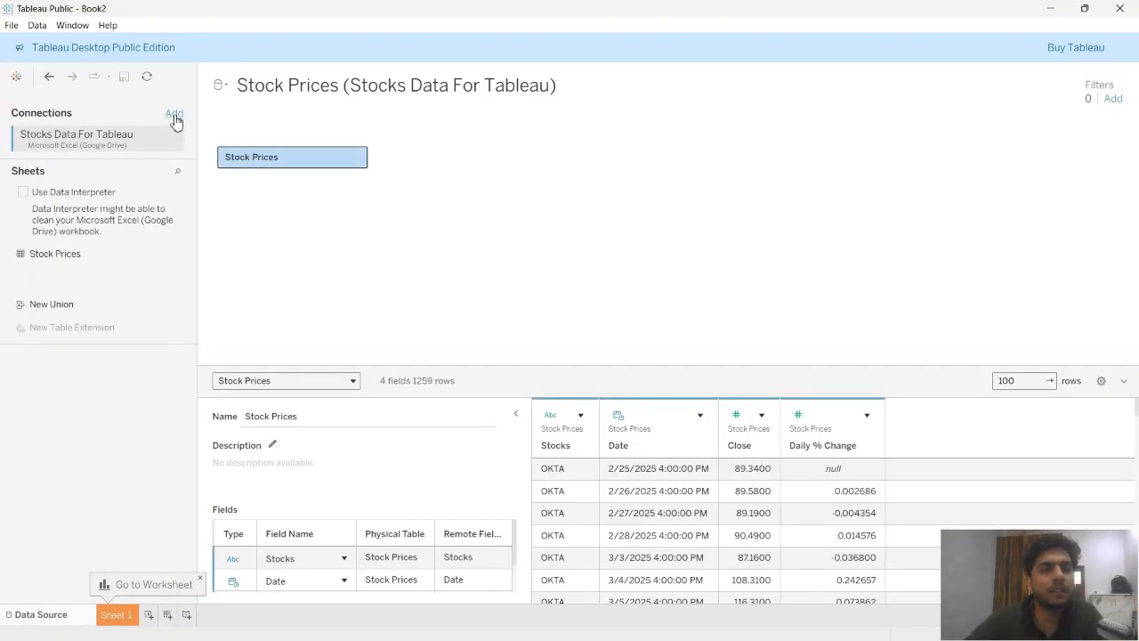
Add a second Google Drive connection to the data source, authorizing the same Google account in the browser.
click(174, 115)
click(261, 379)
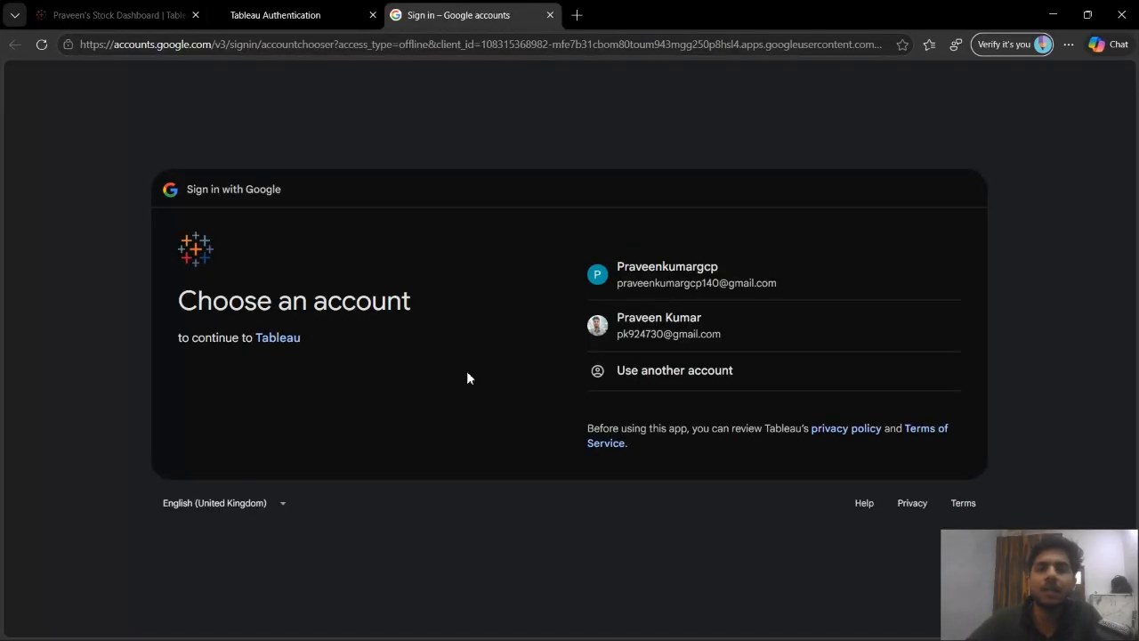
click(641, 331)
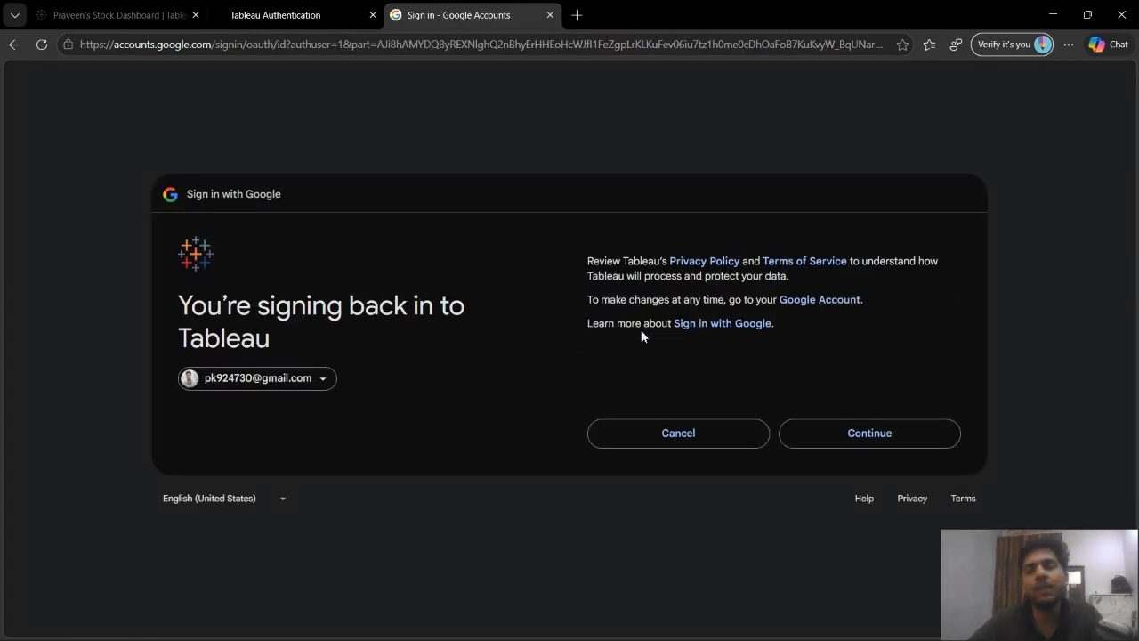
click(813, 420)
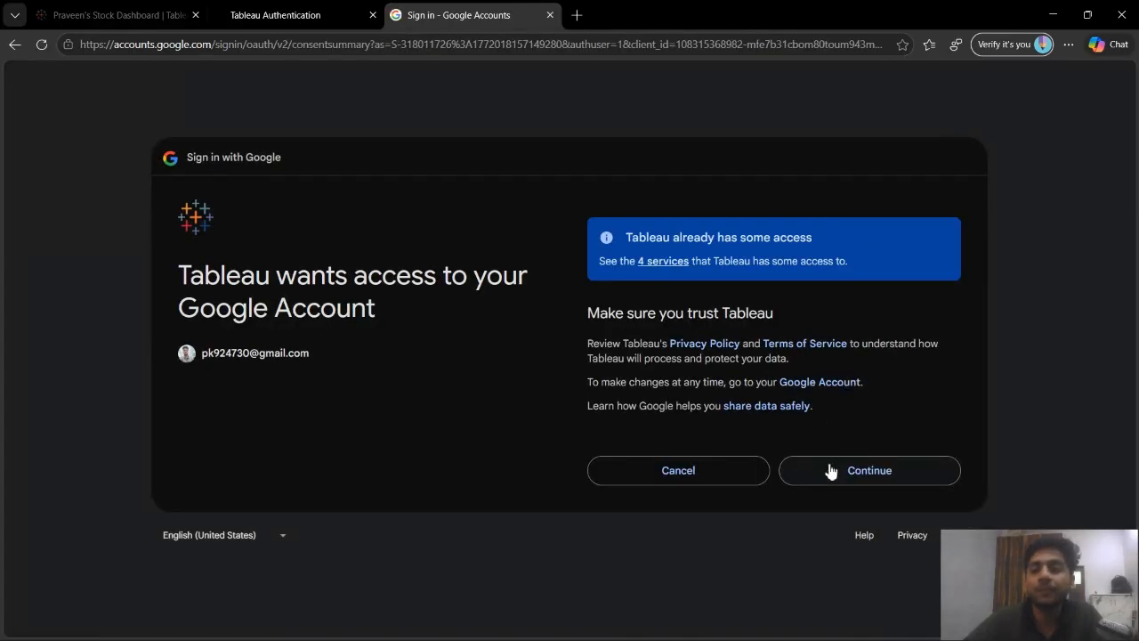
click(822, 466)
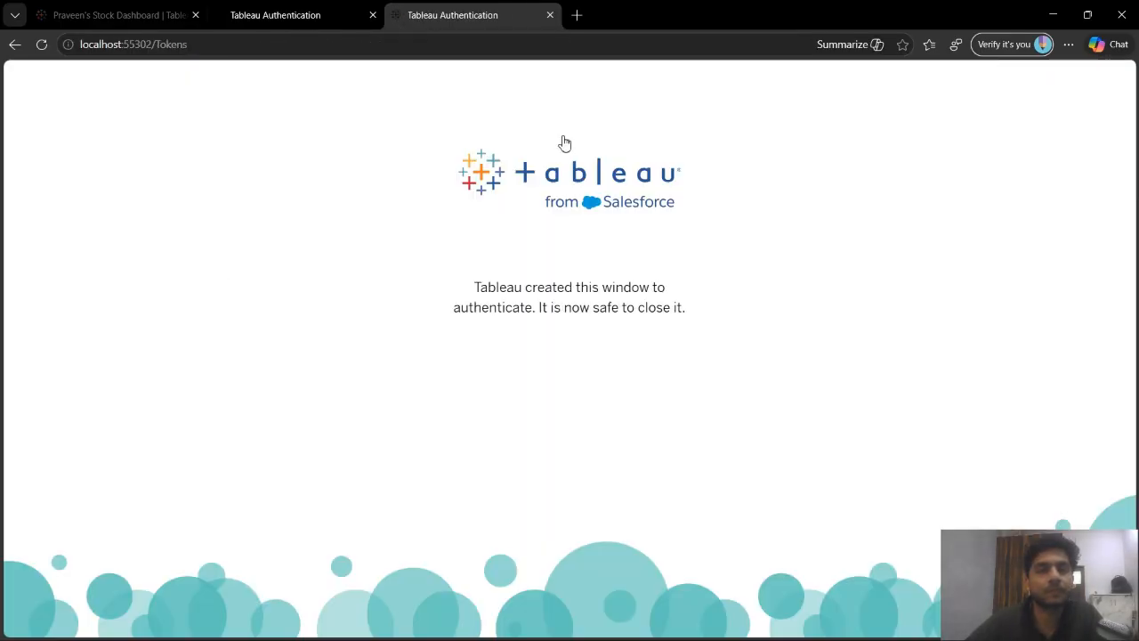
click(1057, 16)
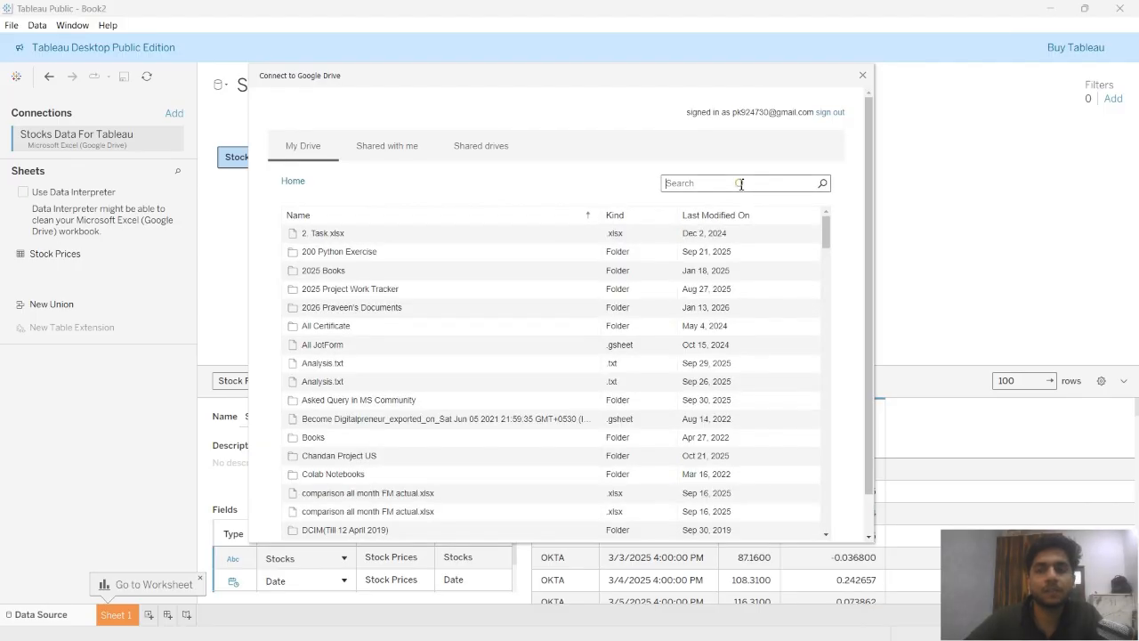
Search Google Drive for "Stock Portfolio" and connect to the Stocks Portfolio file.
text(Stock P)
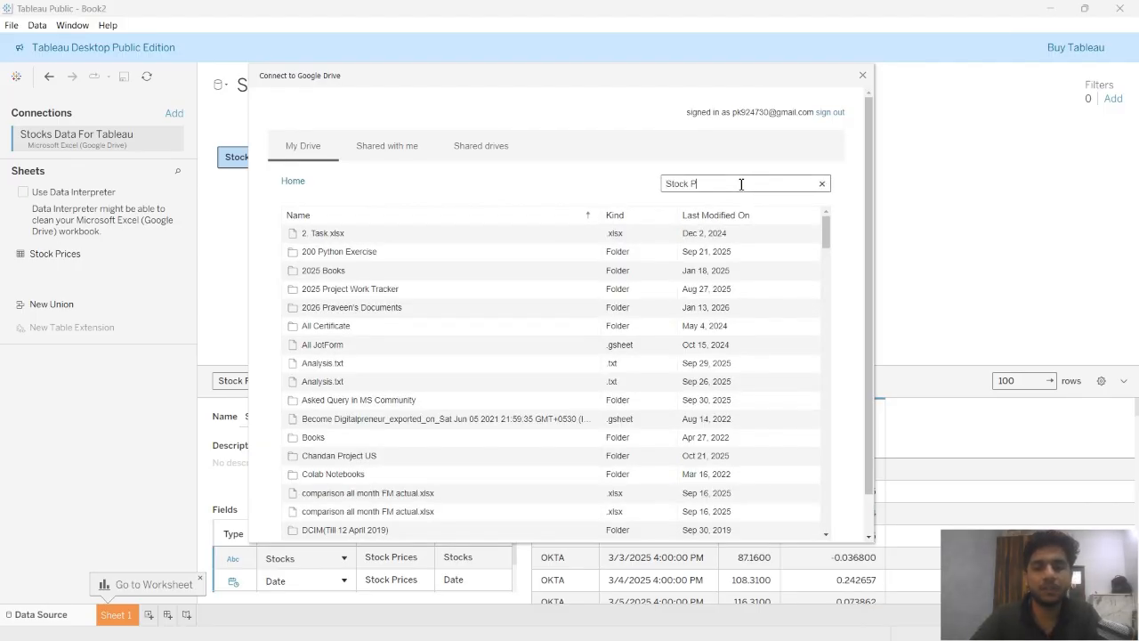
text(ortfolio)
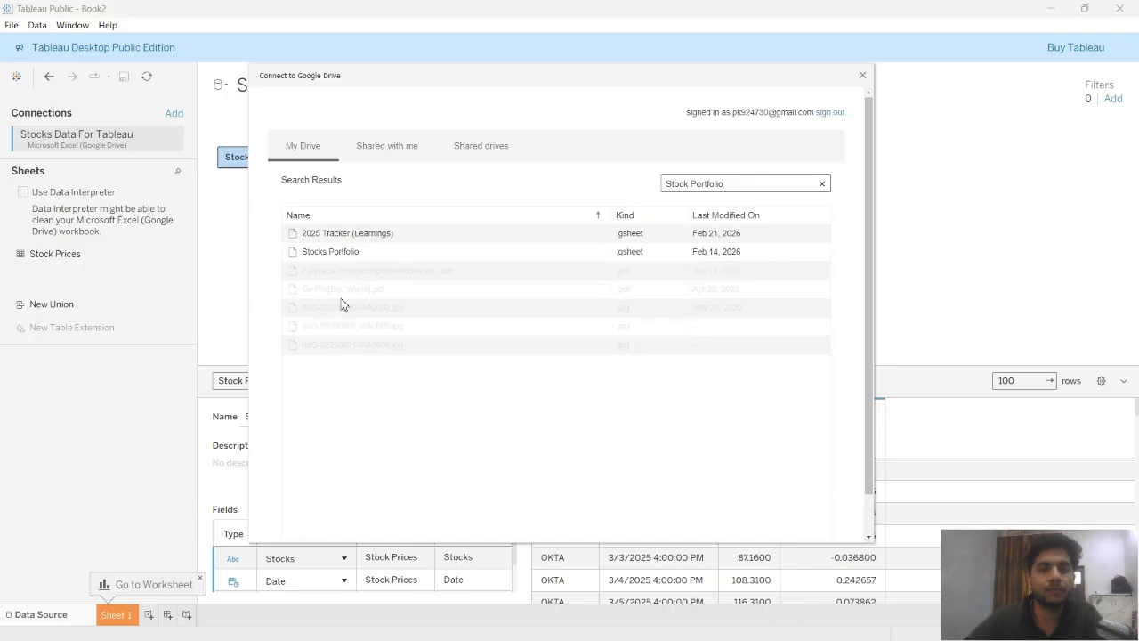
double_click(344, 257)
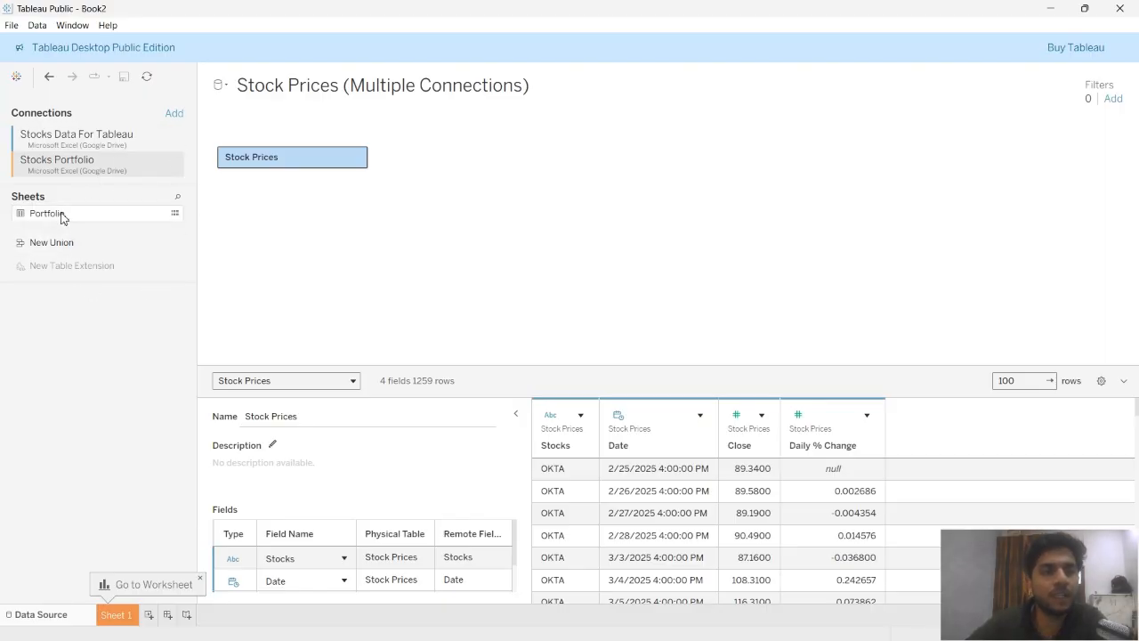
Add the Portfolio sheet to the data model beside Stock Prices and accept the cross-database data movement notice.
drag(60, 217, 455, 160)
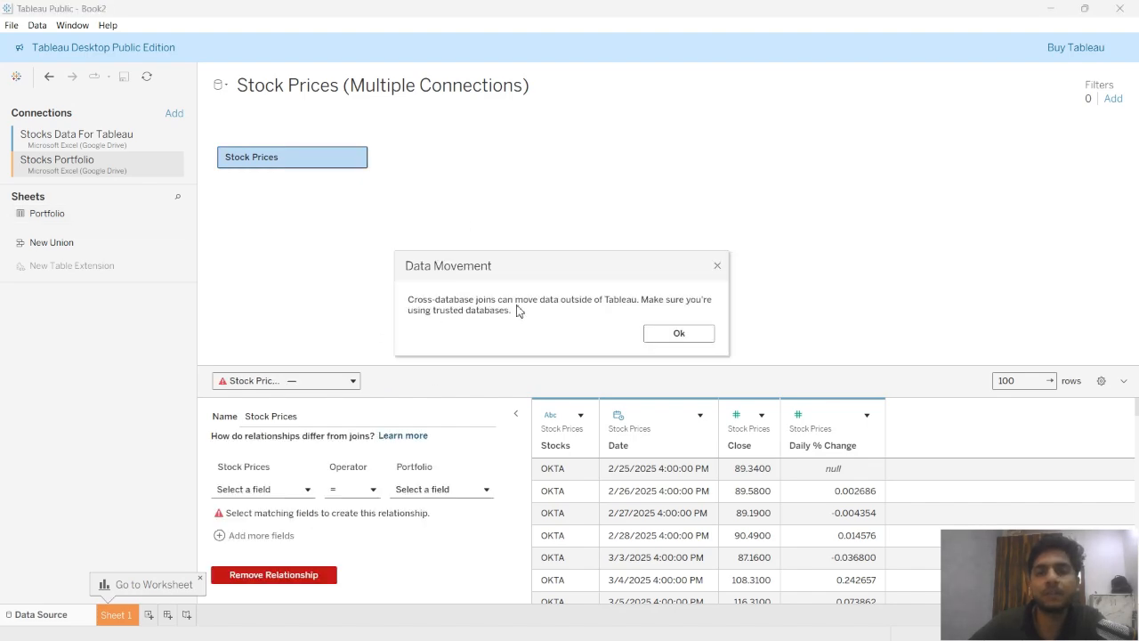
click(676, 331)
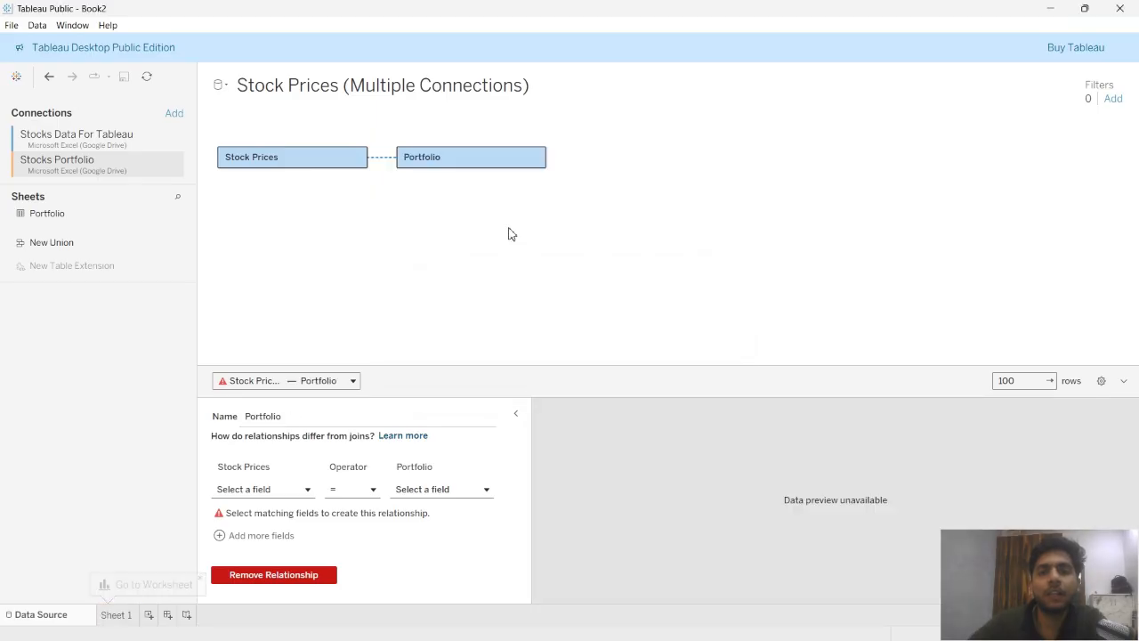
click(470, 165)
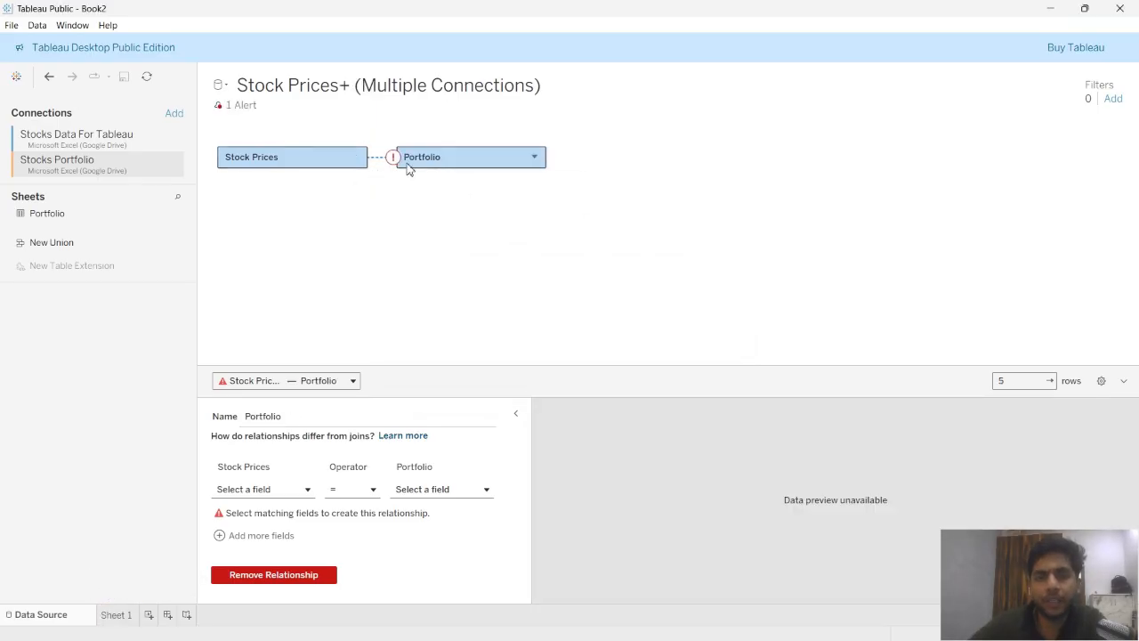
click(378, 158)
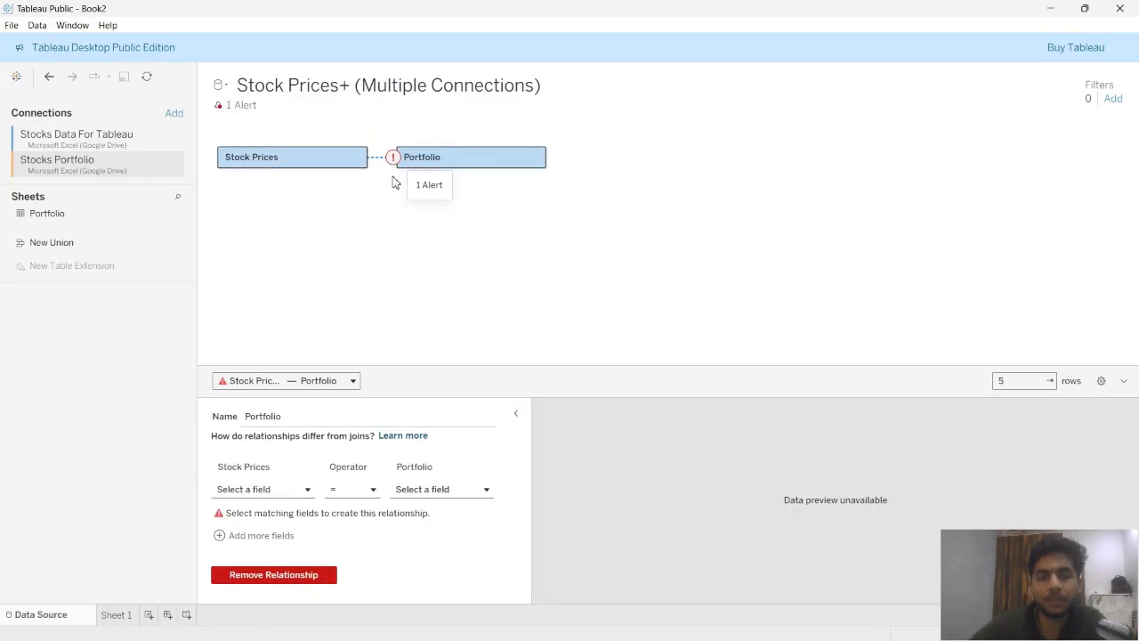
Relate the two tables by matching Stocks from Stock Prices to Stock Name from Portfolio.
click(294, 490)
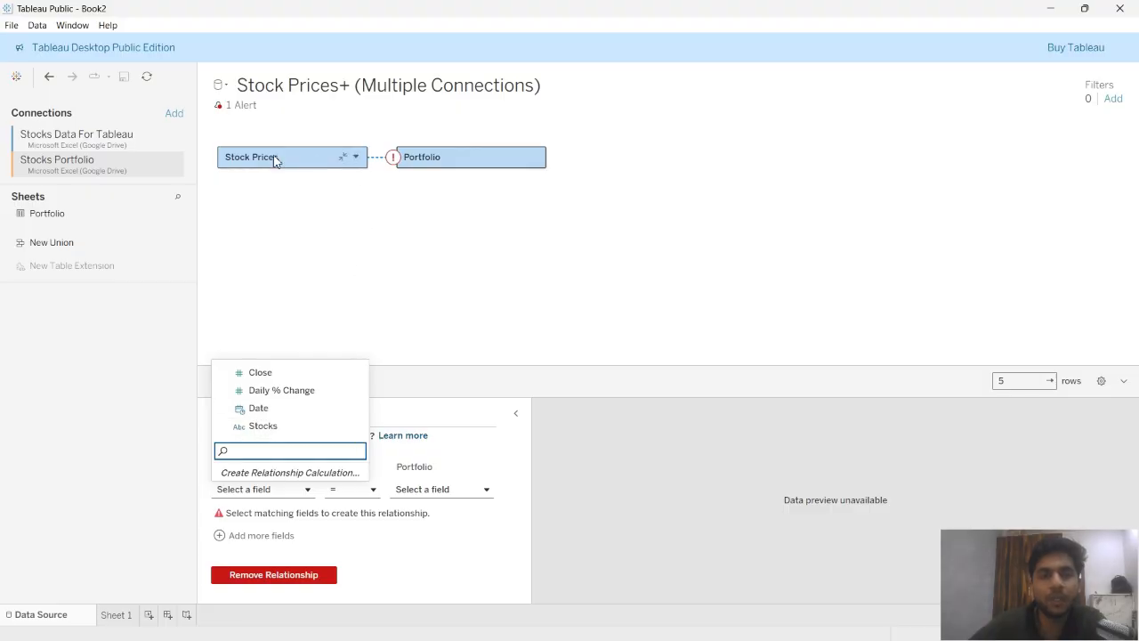
click(280, 427)
click(437, 490)
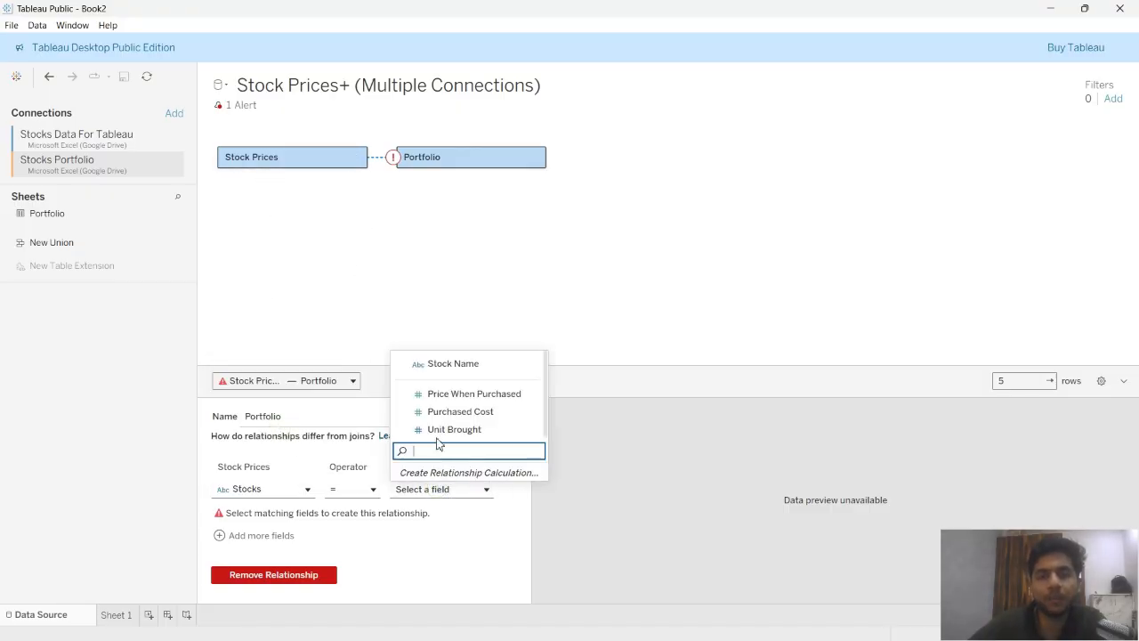
click(445, 364)
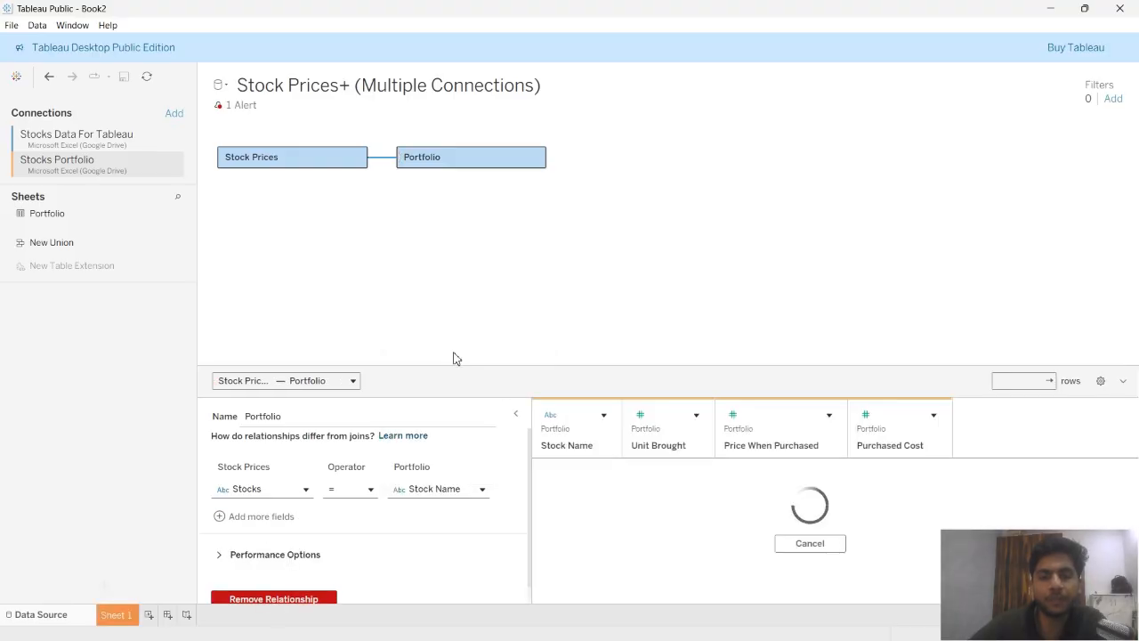
Set the relationship's cardinality to One on the Portfolio side in the performance options, and open Sheet 1.
click(267, 553)
scroll(294, 539, down, 3)
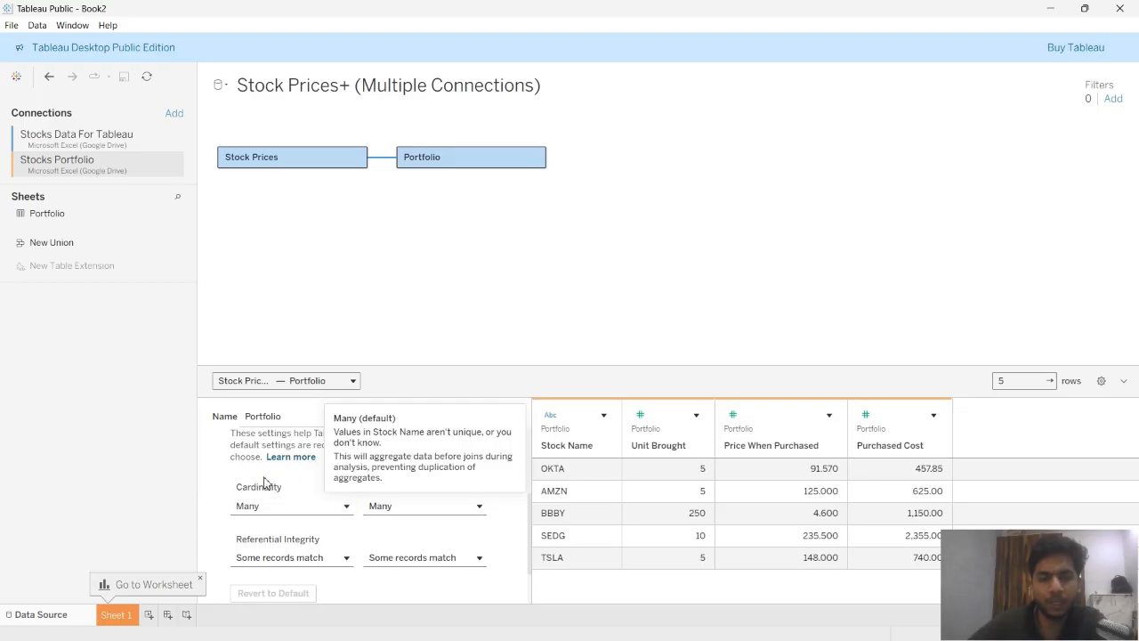
click(411, 507)
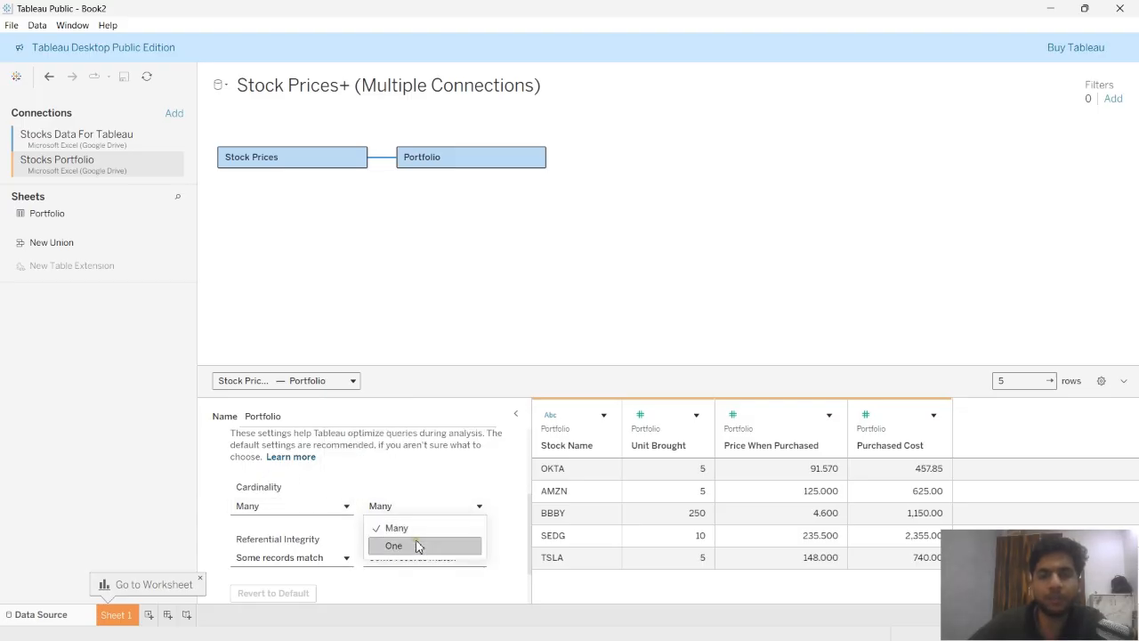
key(Return)
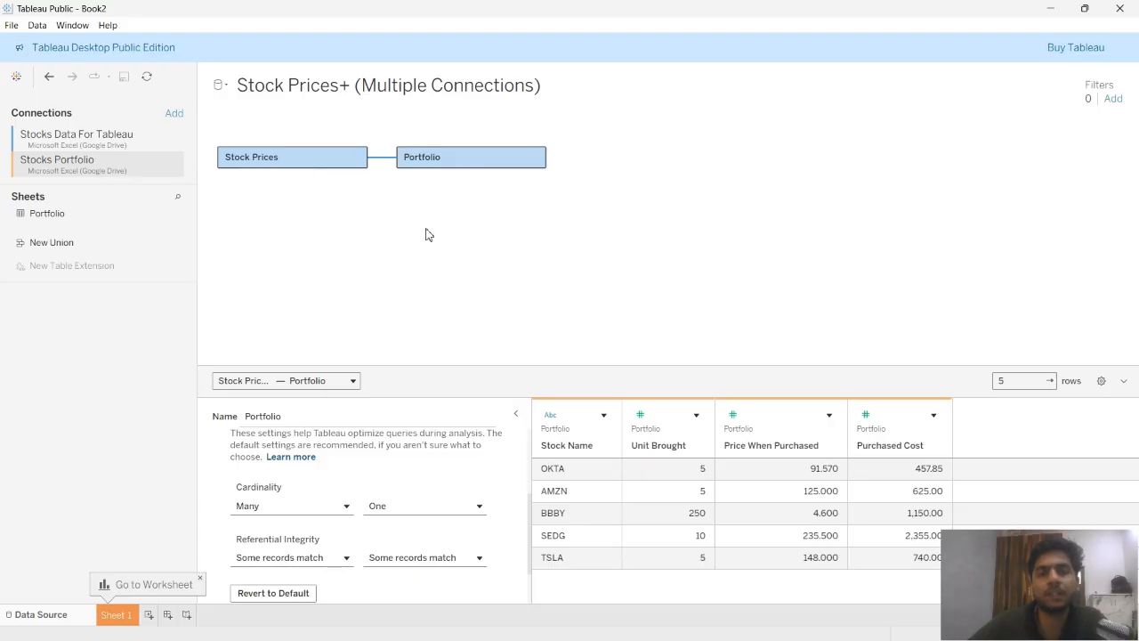
click(116, 613)
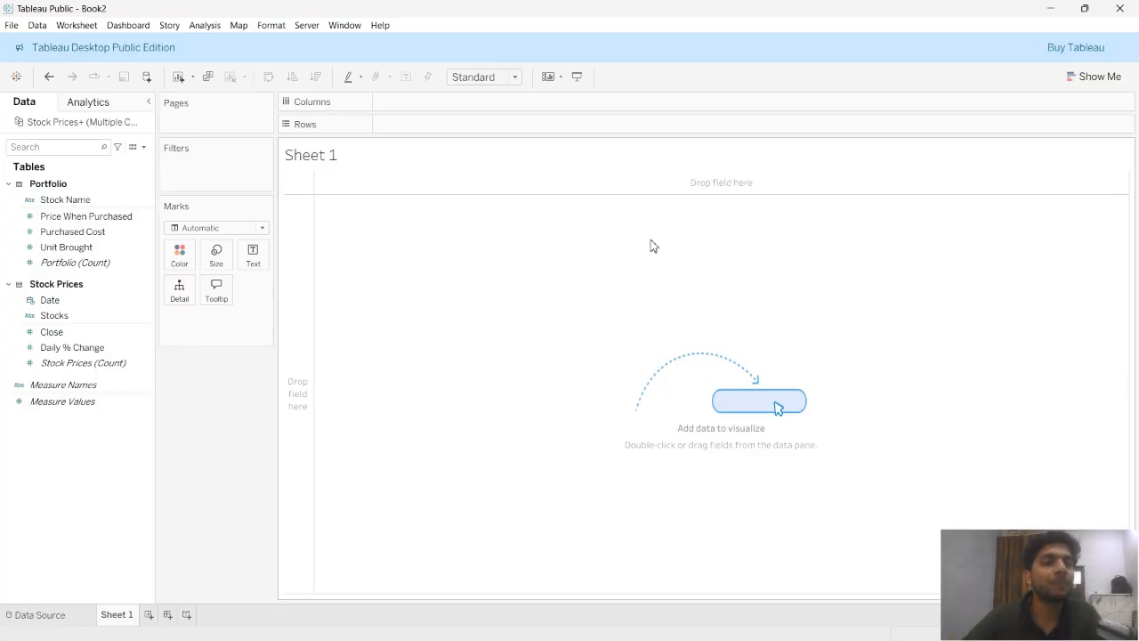
List the Stock Name values as rows in a widened column to examine the portfolio's ticker symbols, and clear the sheet again.
drag(54, 315, 333, 132)
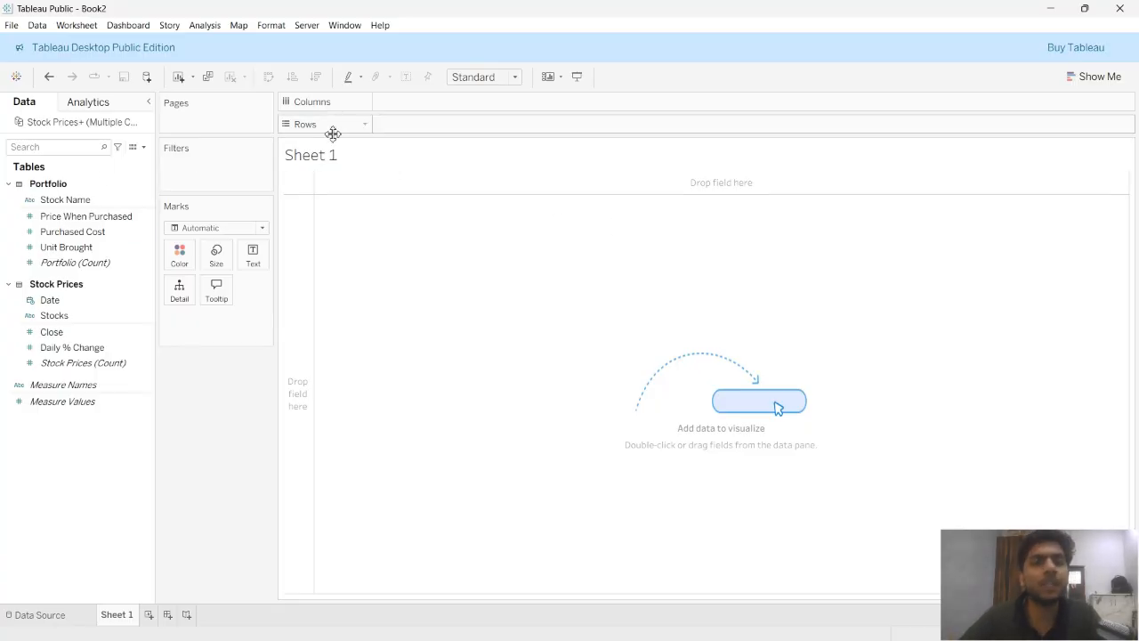
click(77, 203)
drag(77, 203, 410, 133)
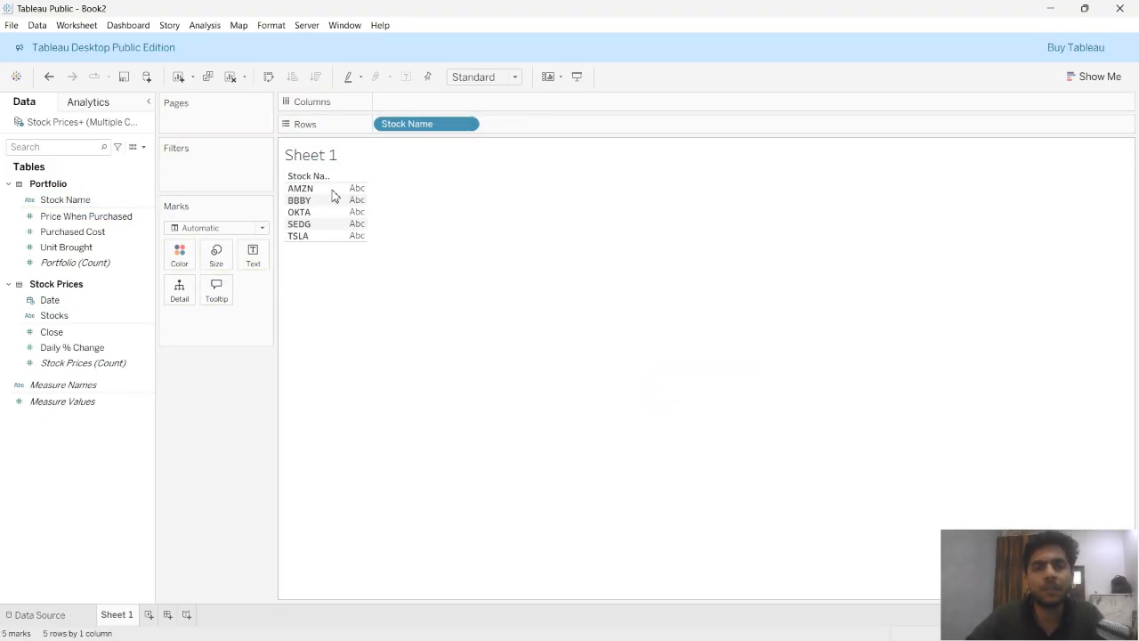
drag(372, 188, 413, 189)
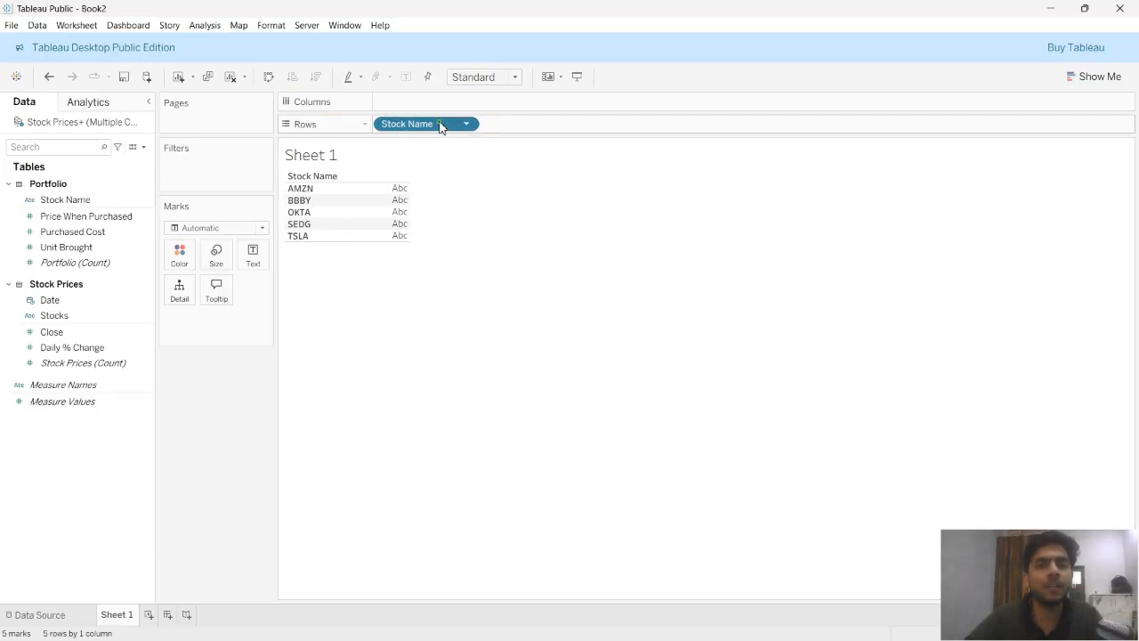
drag(440, 125, 490, 353)
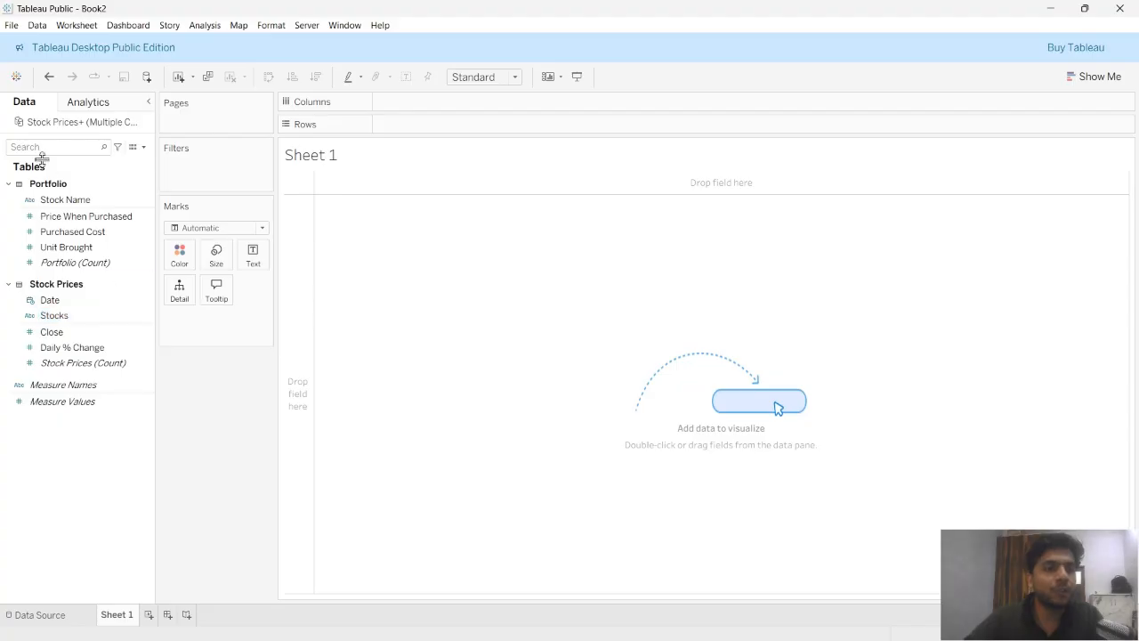
Create a new calculated field and name it Clean Stock Name.
click(143, 149)
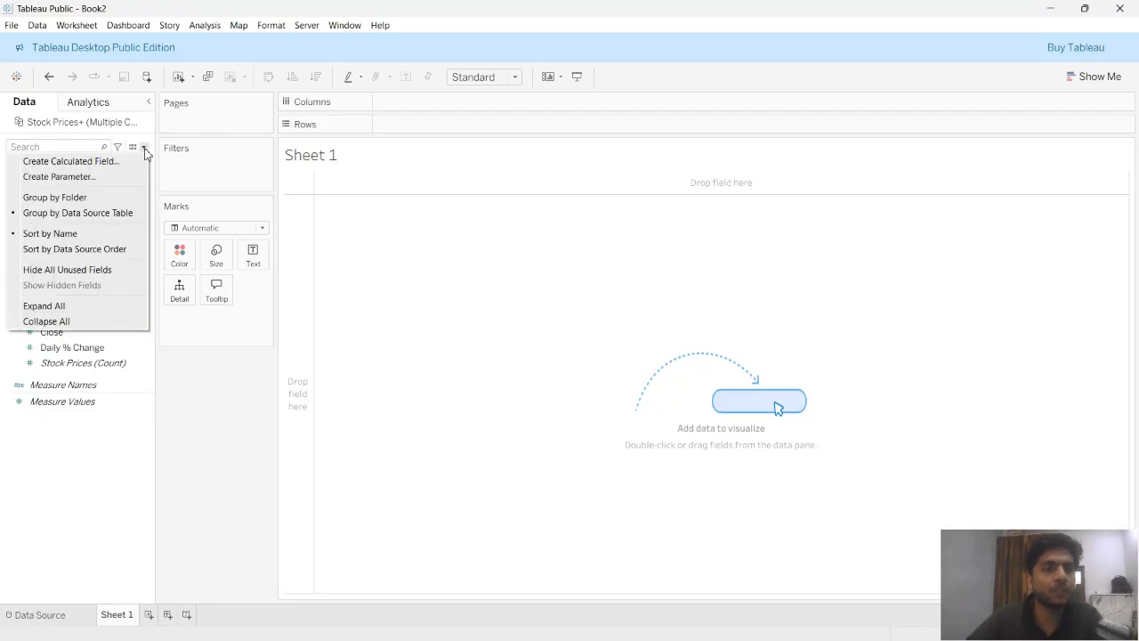
click(89, 162)
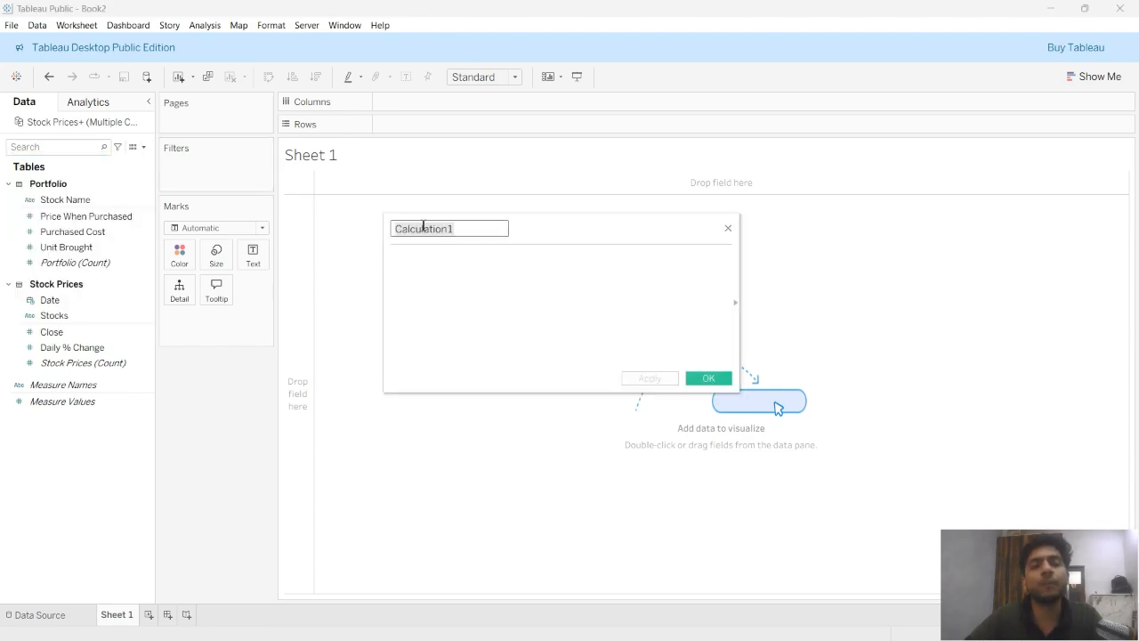
click(455, 232)
double_click(455, 231)
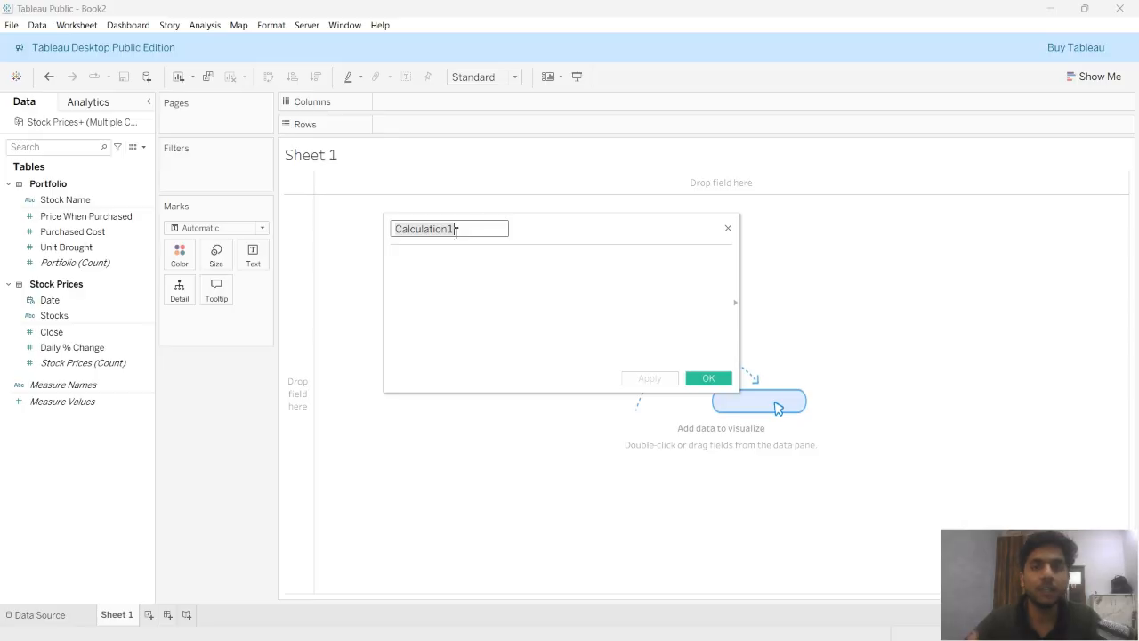
text(Clea)
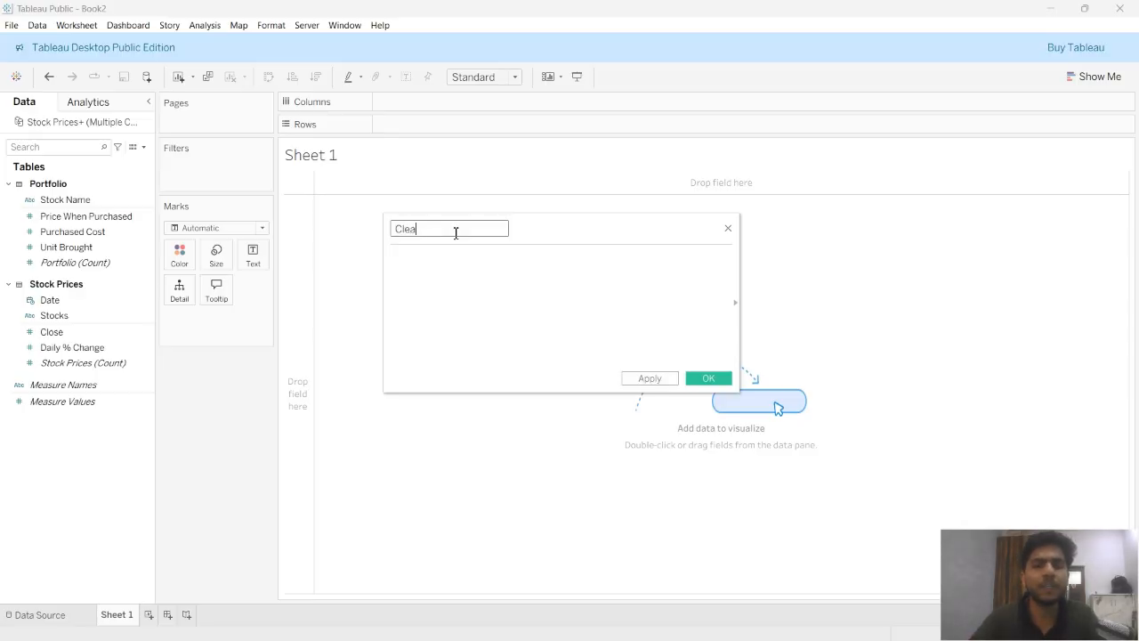
text(n Stock Name)
Start the formula with an IF condition that returns "Okta" when [Stock Name] equals "OKTA".
click(450, 257)
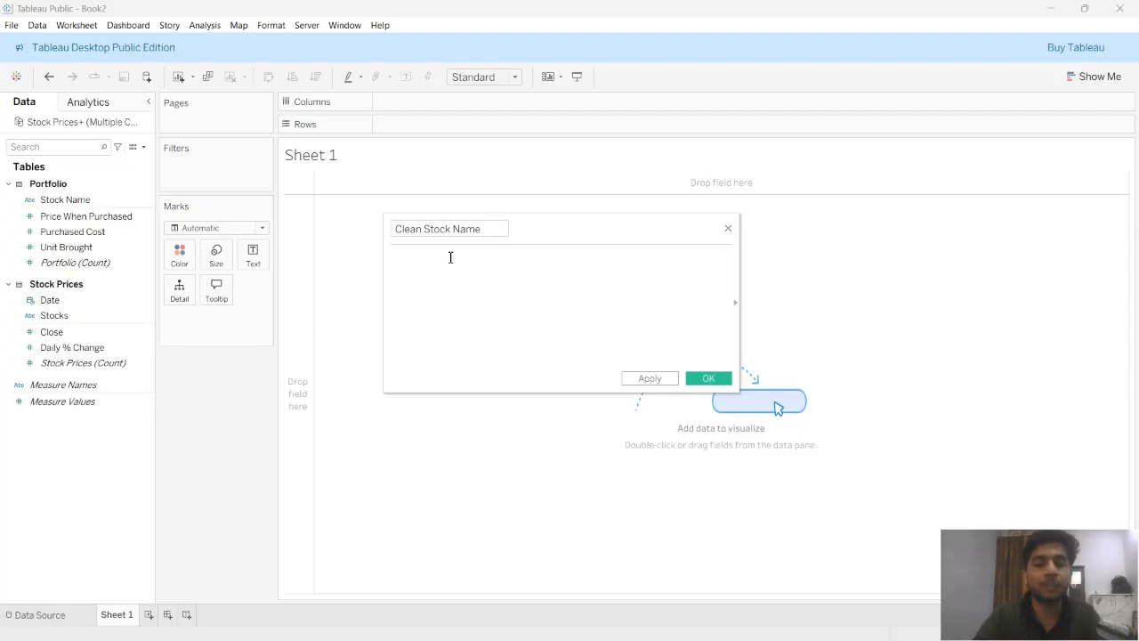
text(IF )
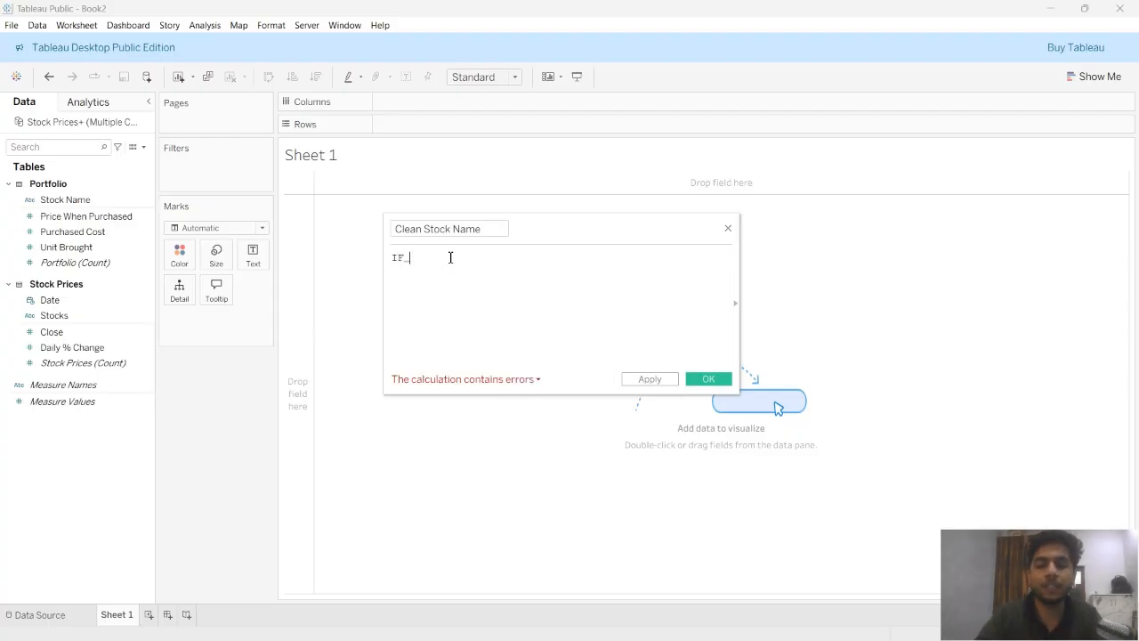
text([)
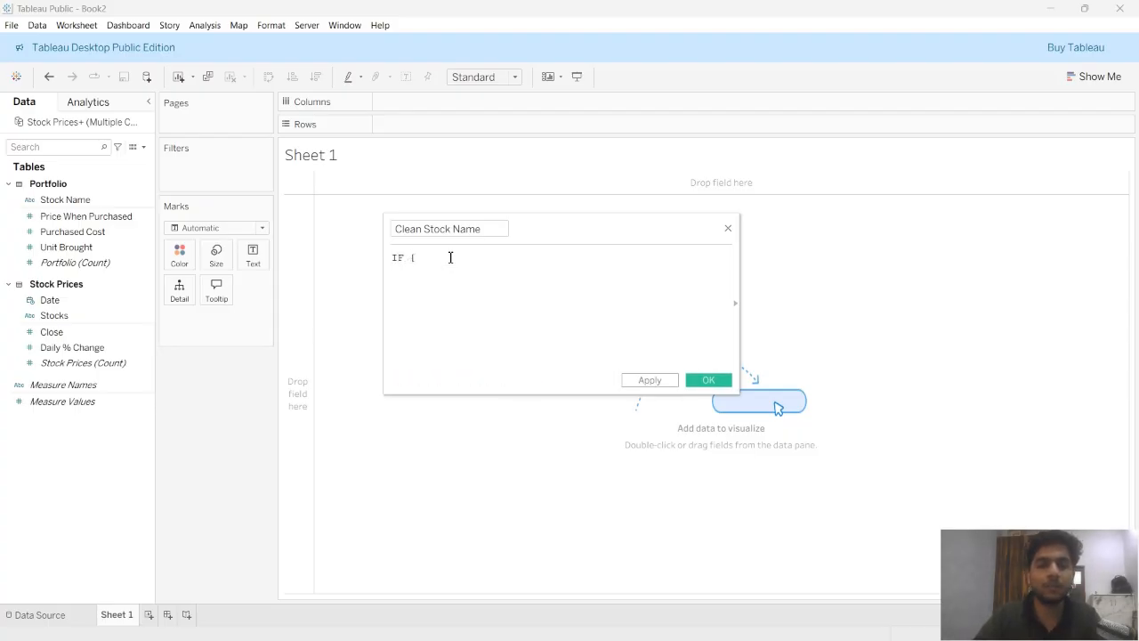
text(St)
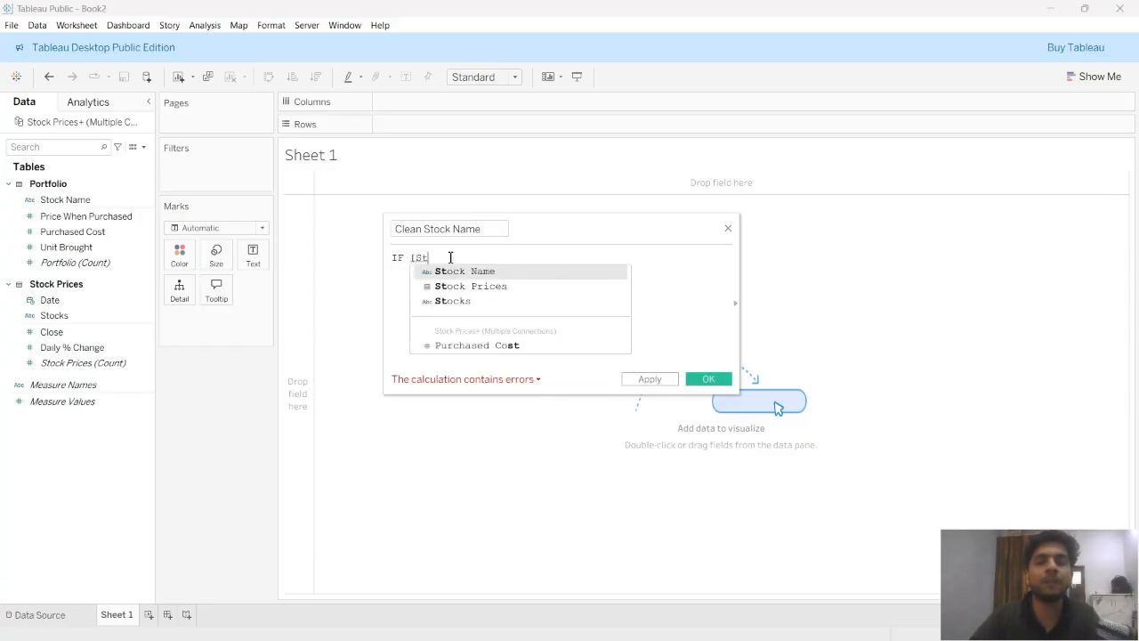
key(Return)
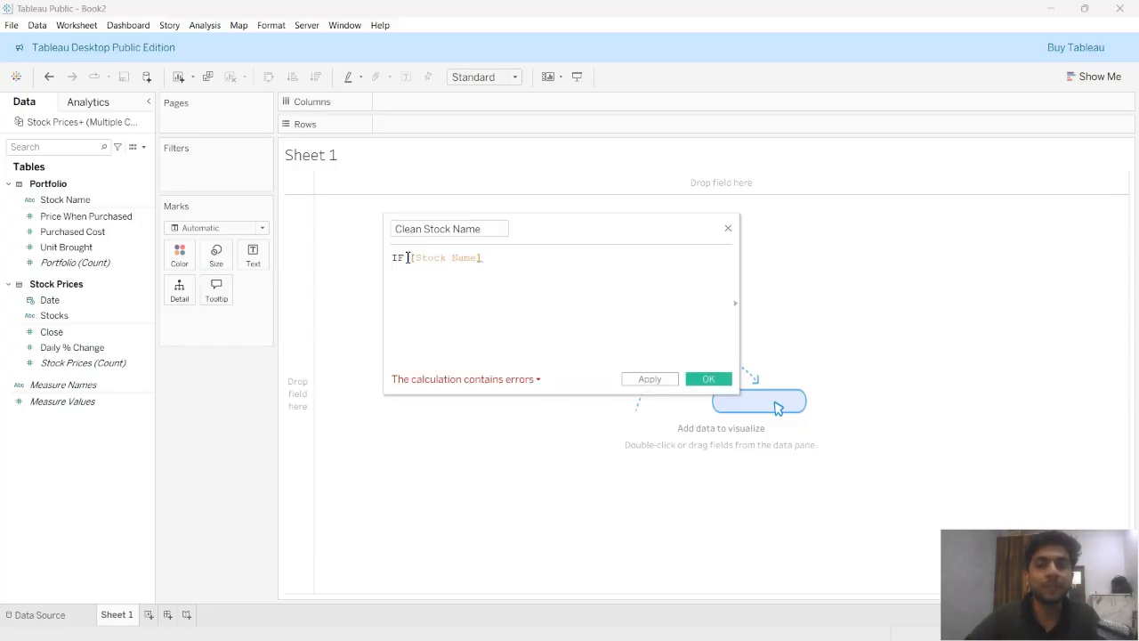
double_click(398, 257)
click(487, 257)
text(= ")
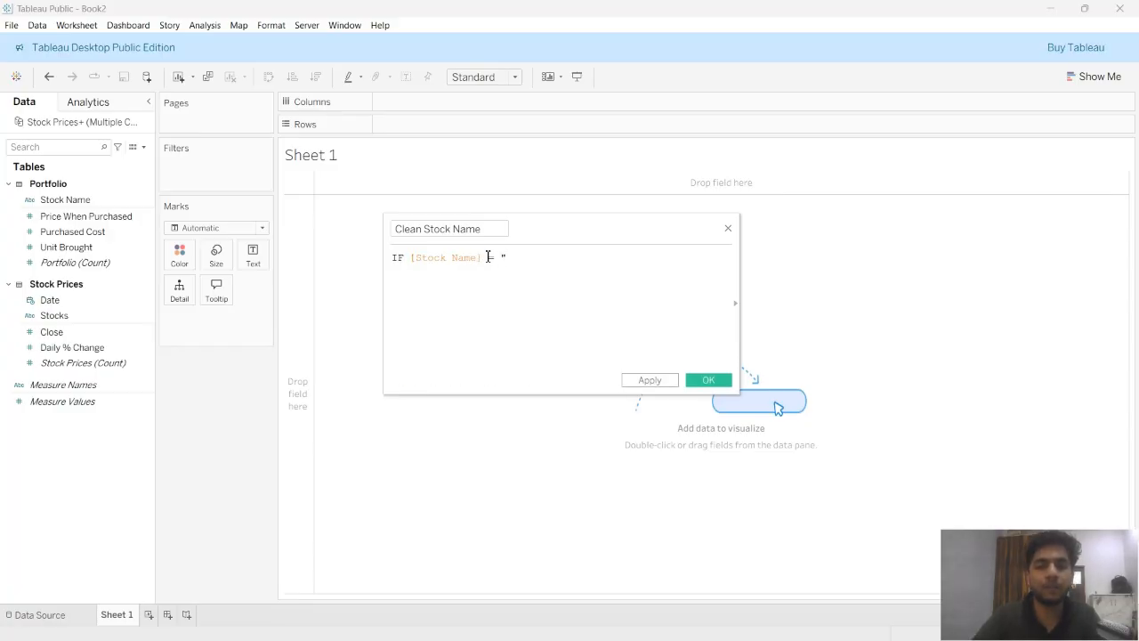
text(OKTA" )
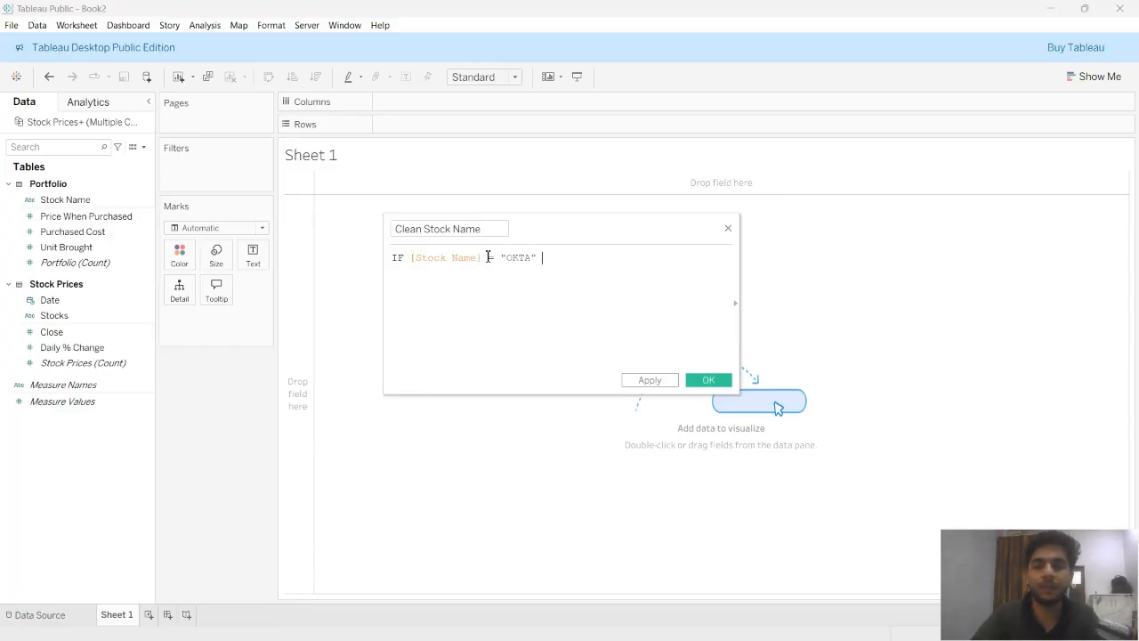
text(THEN)
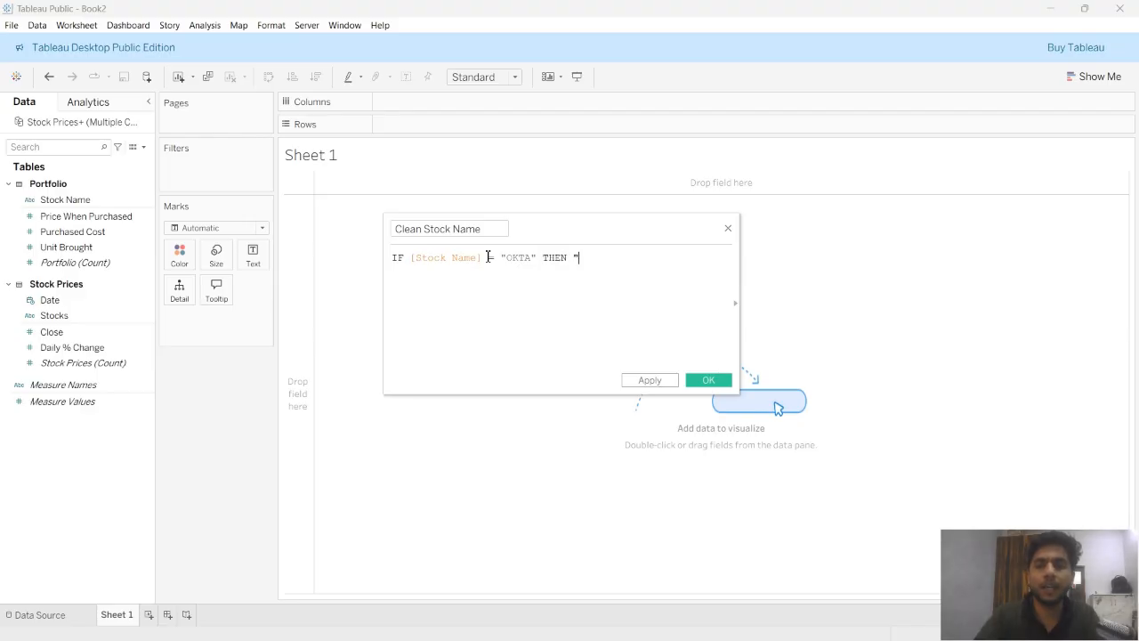
text( "Okta")
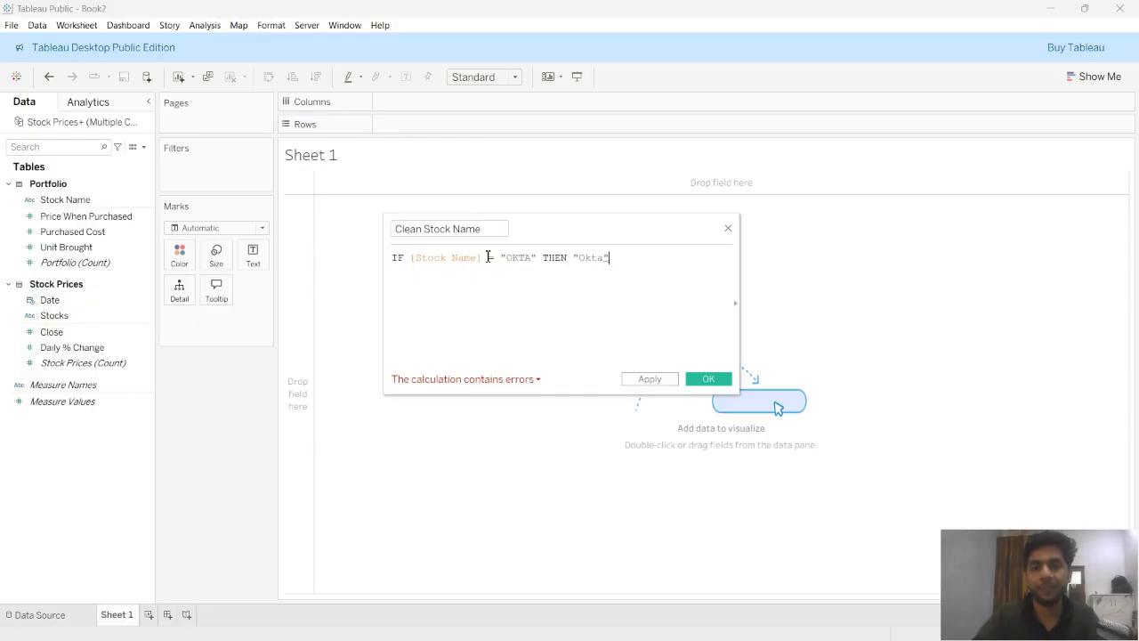
Add an ELSEIF line to the formula that returns "Bed, Bath & Beyond" when [Stock Name] equals "BBBY".
key(Return)
text(EL)
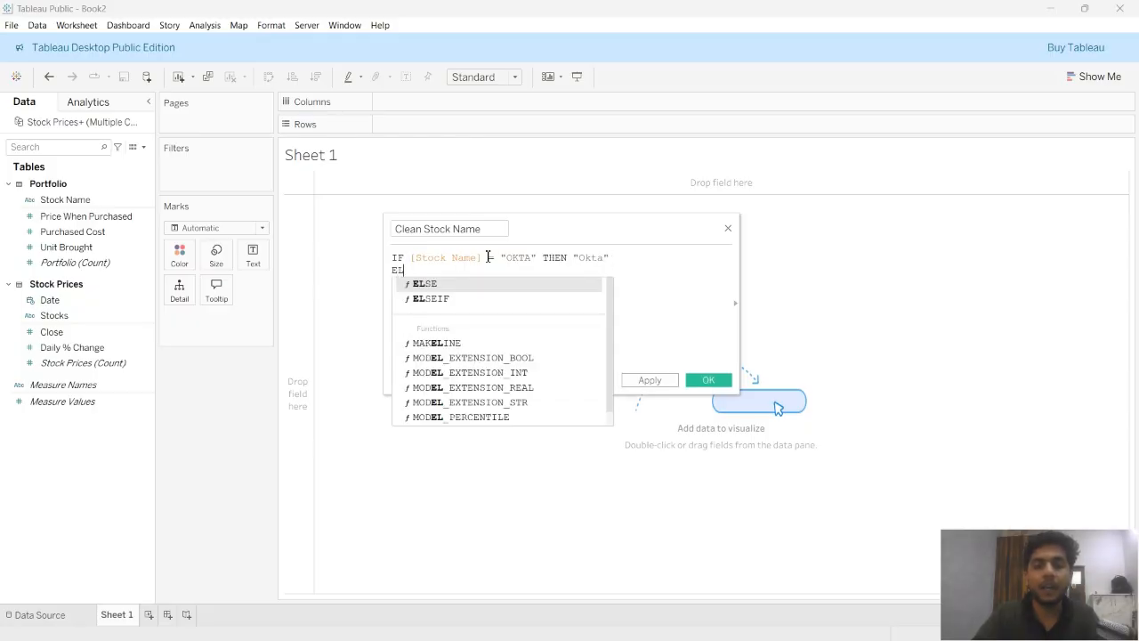
key(Down)
key(Return)
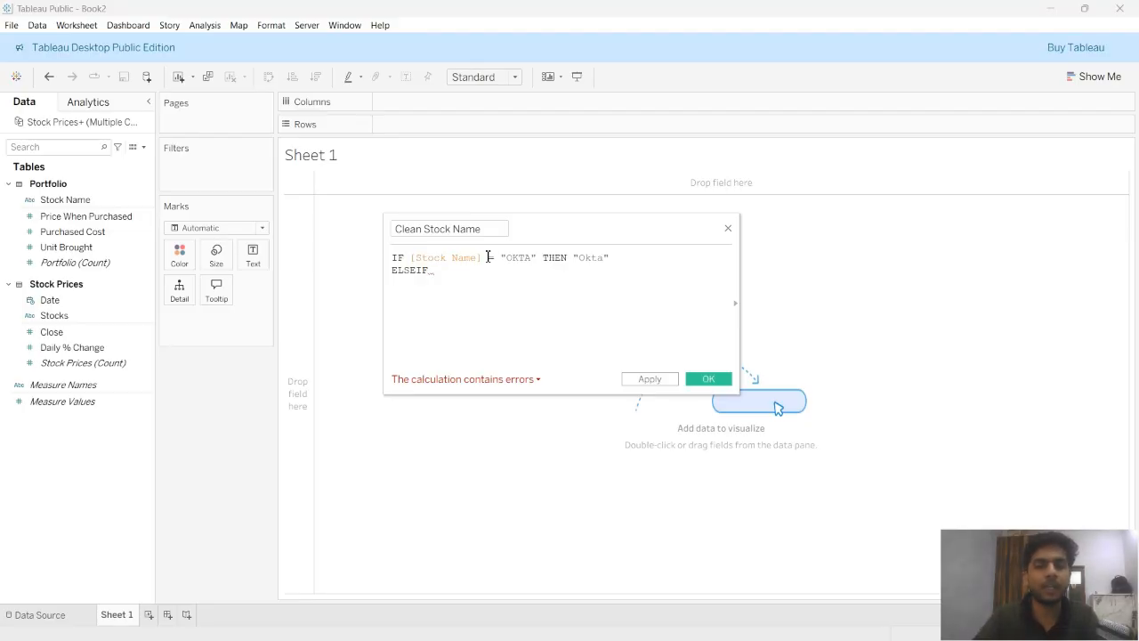
text(St)
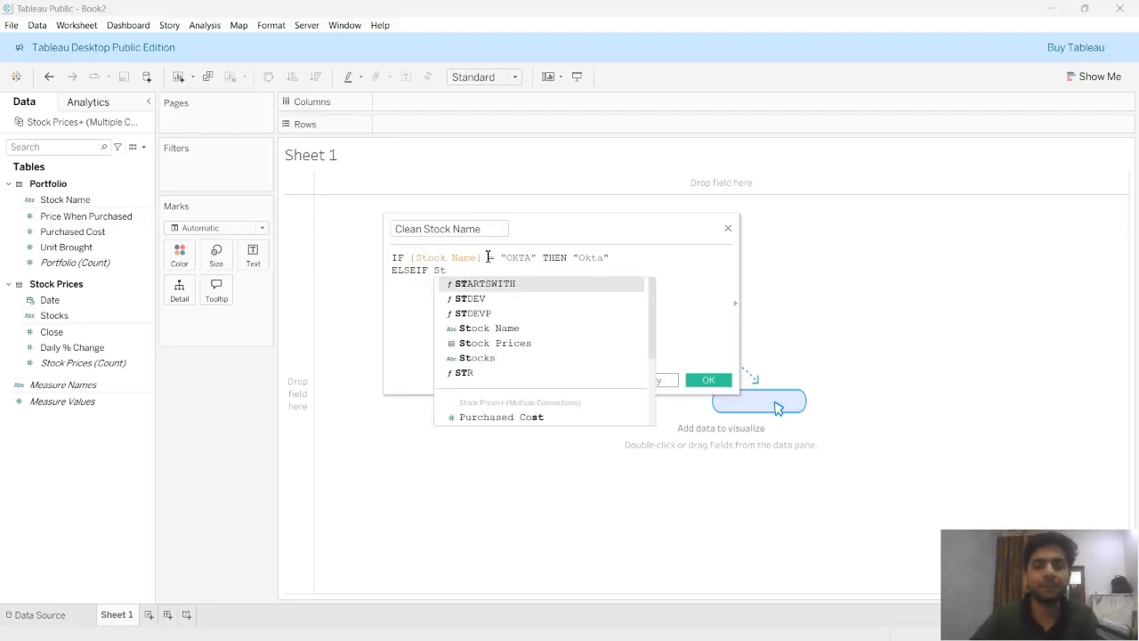
key(Down)
key(Down)
key(Down)
key(Return)
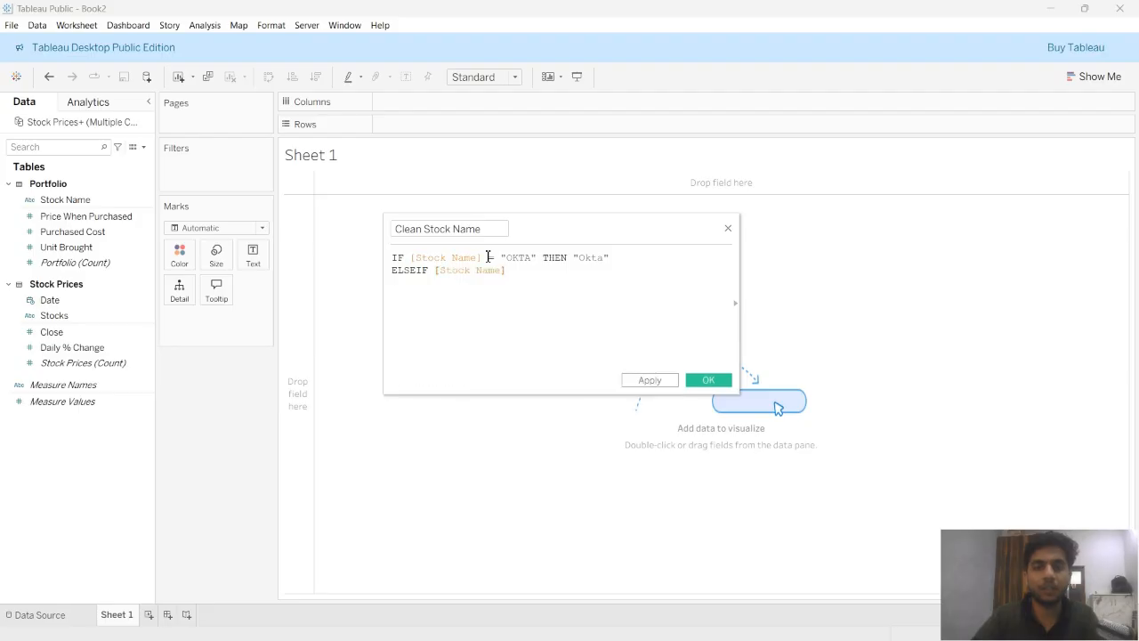
text(="BBBY" )
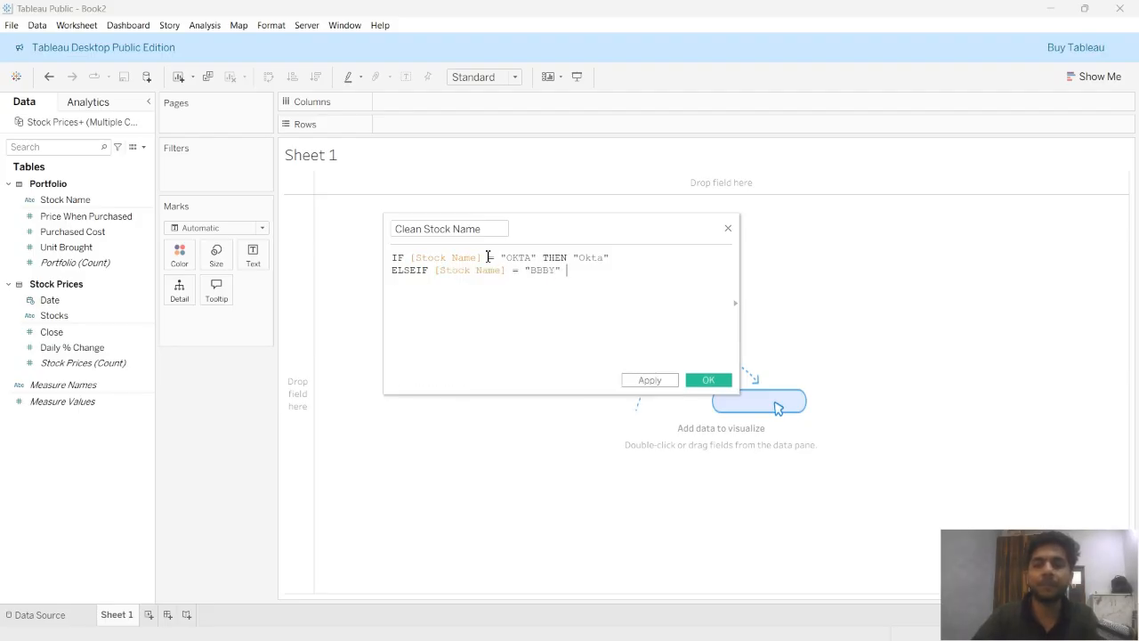
text(THEN "Be)
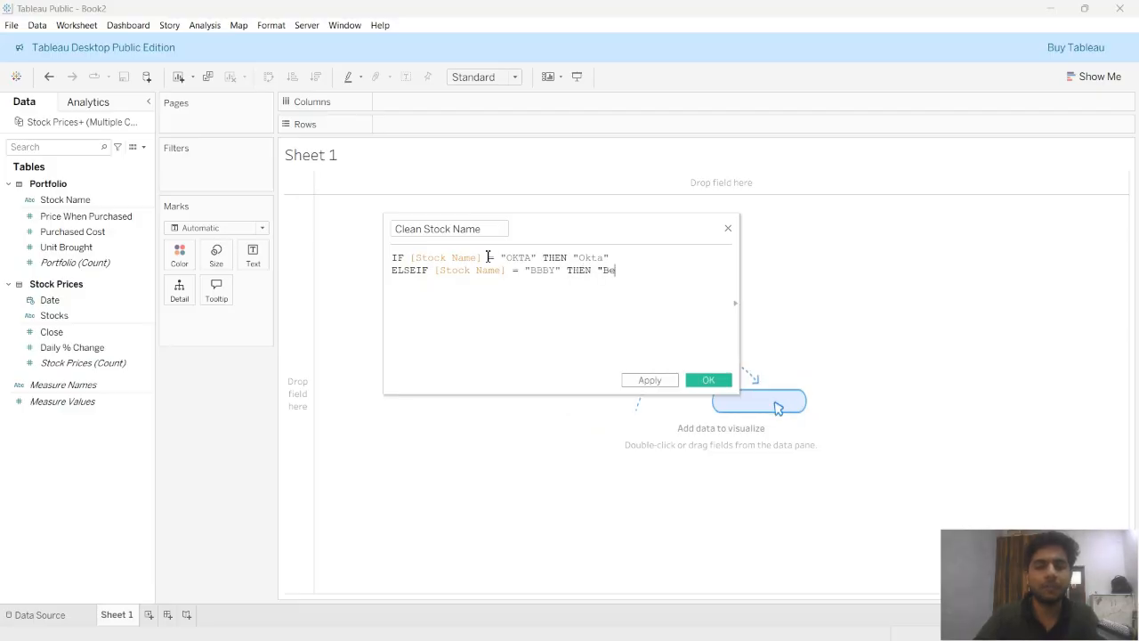
text(d, Bath & Beyond")
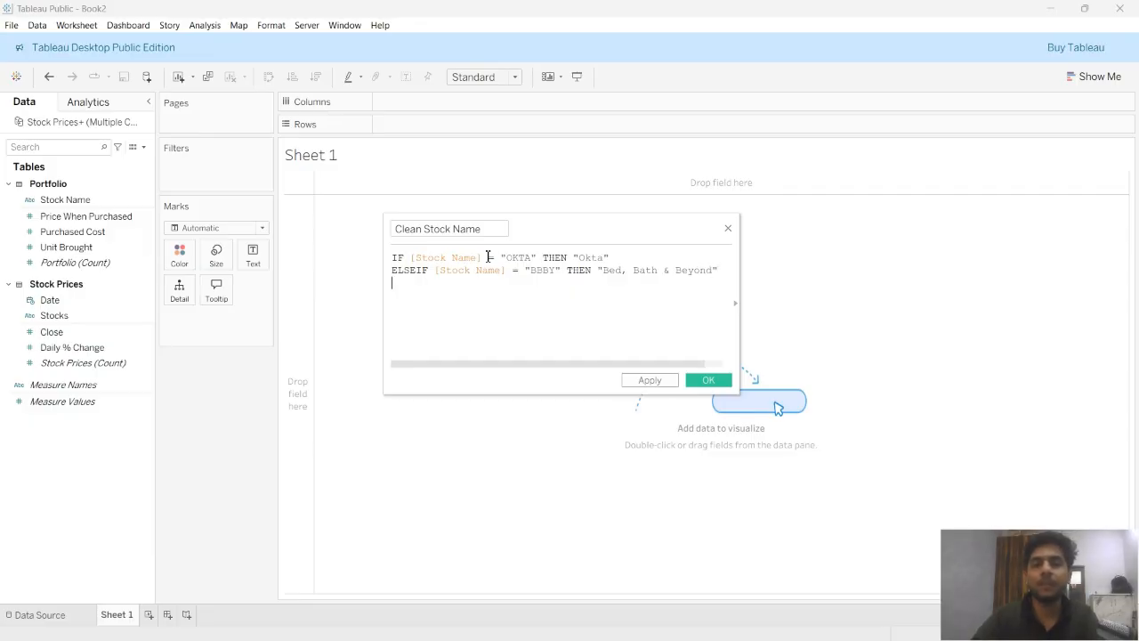
Add an ELSEIF line to the formula that returns "TESLA" when [Stock Name] equals "TSLA".
text(ELSEIF )
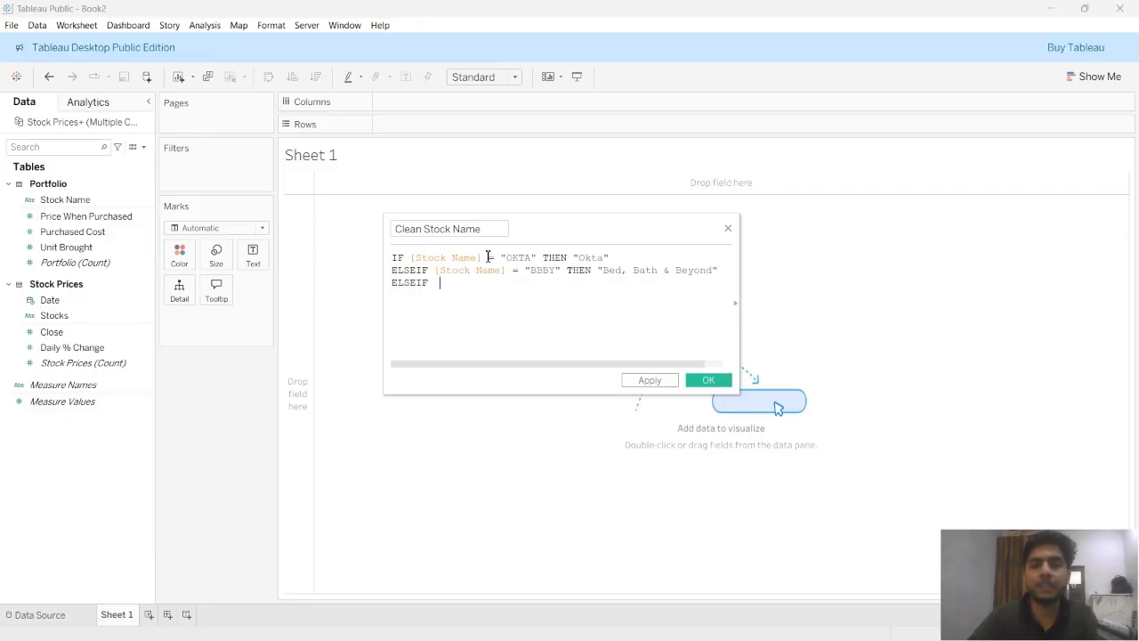
text([St)
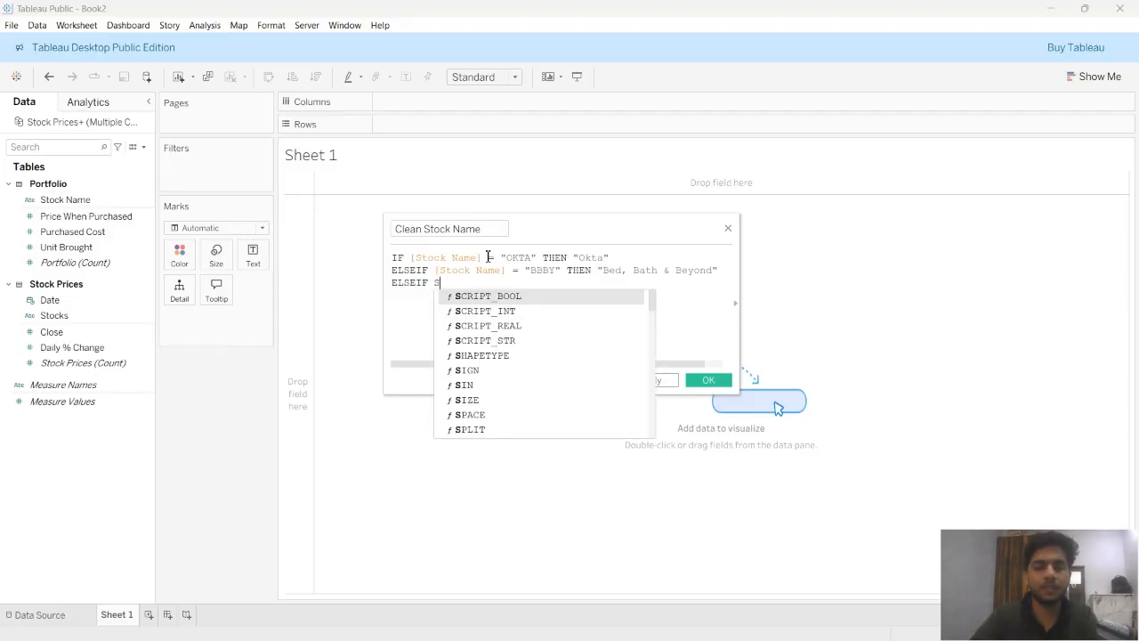
key(Down)
key(Down)
key(Down)
key(Return)
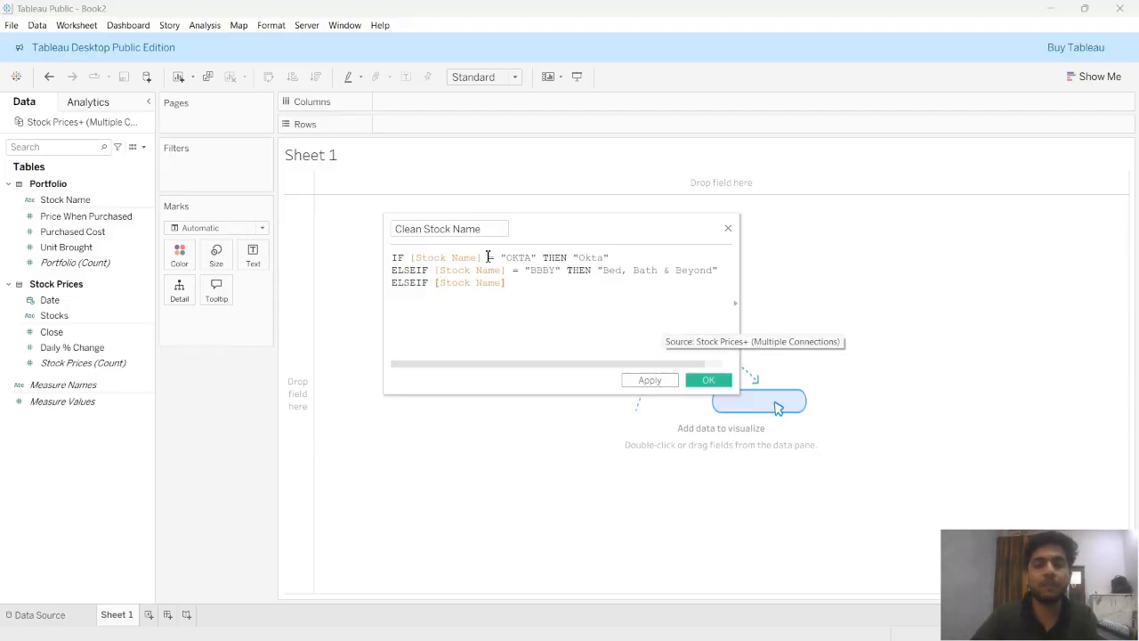
text(= "TS)
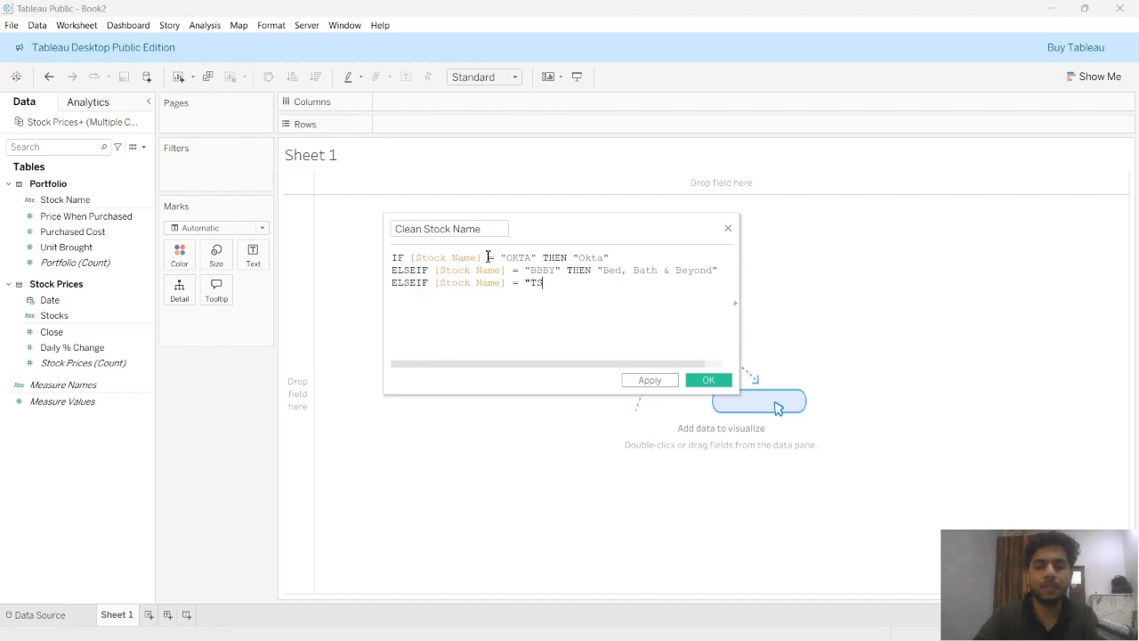
text(LA" THEN "TES)
text(LA" )
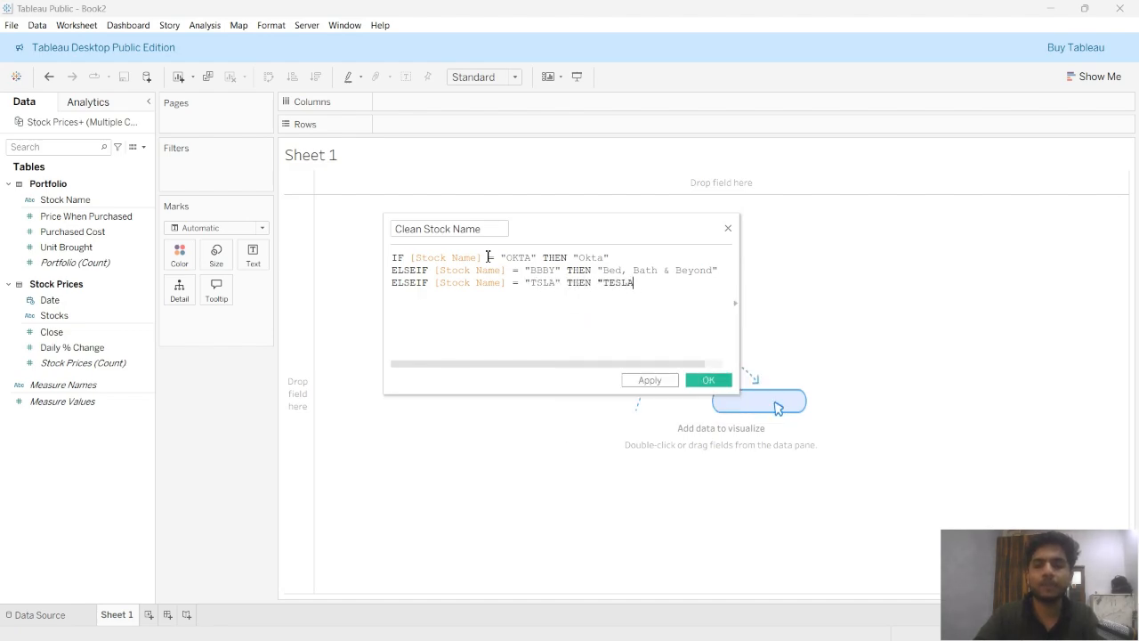
Add an ELSEIF line to the formula that returns "SolarEdge Technologies" when [Stock Name] equals "SEDG".
text(ELSE)
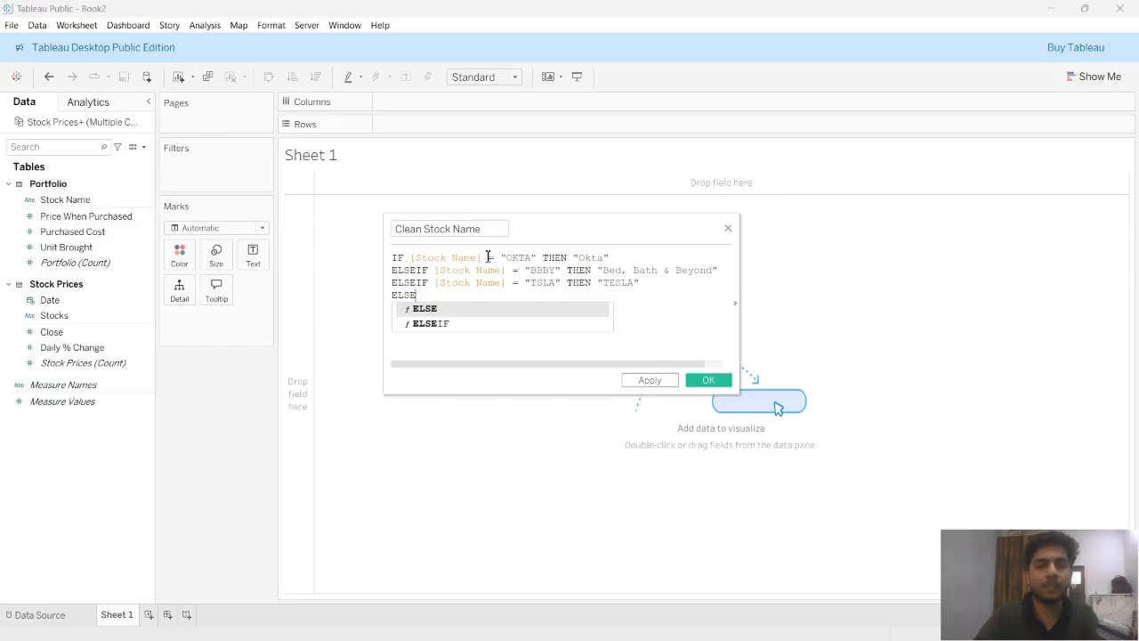
text(IF Sto)
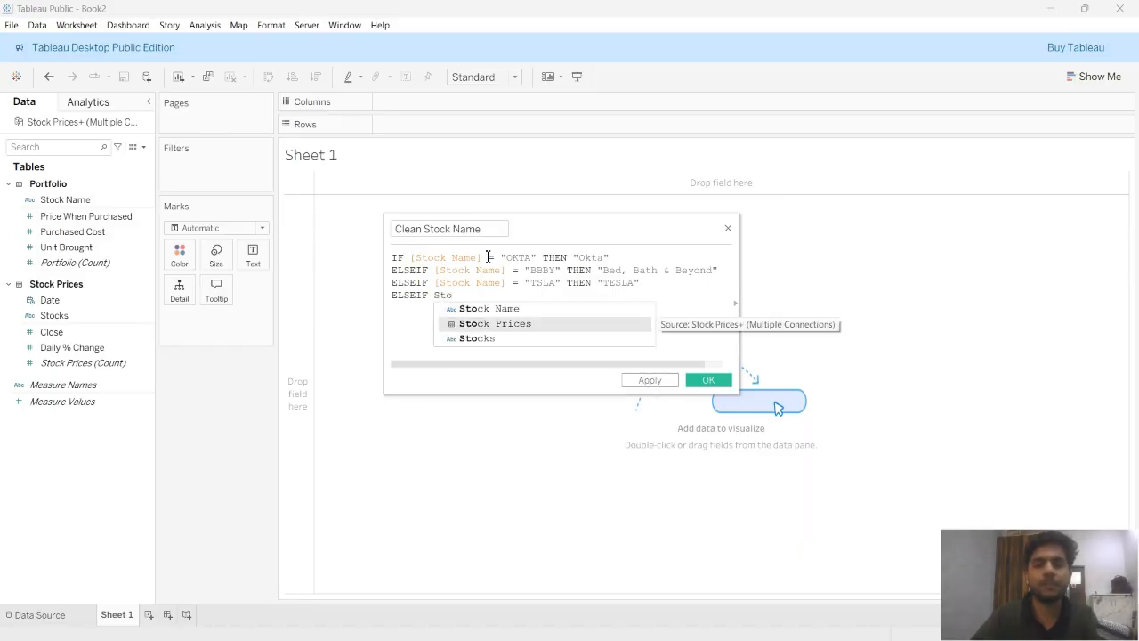
key(Up)
key(Return)
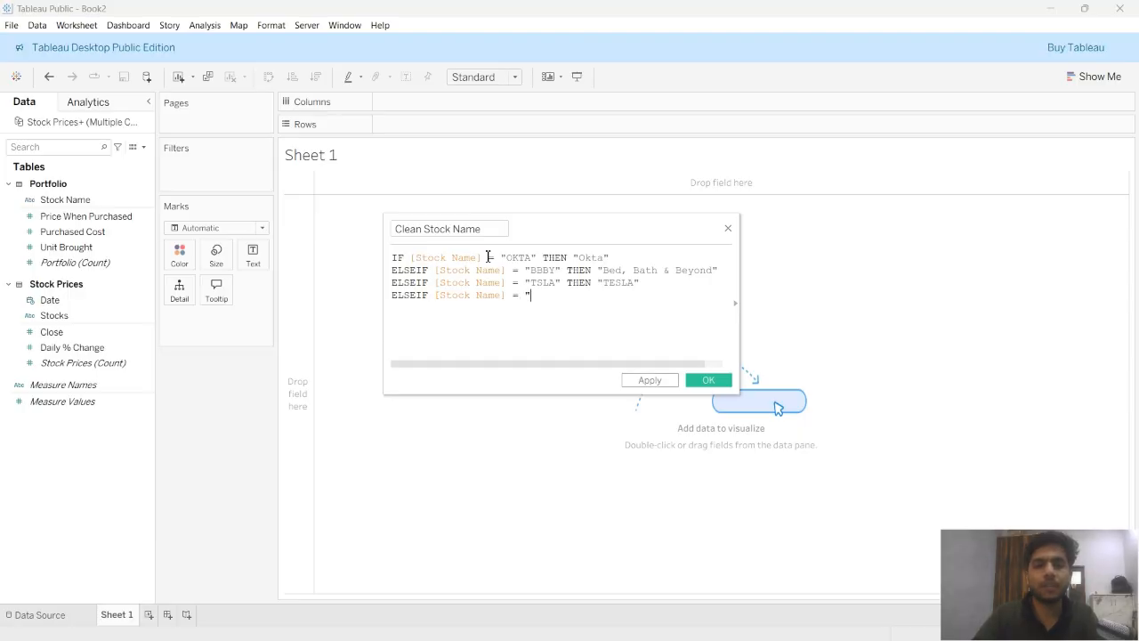
text(= "SEDG" THEN "Sol)
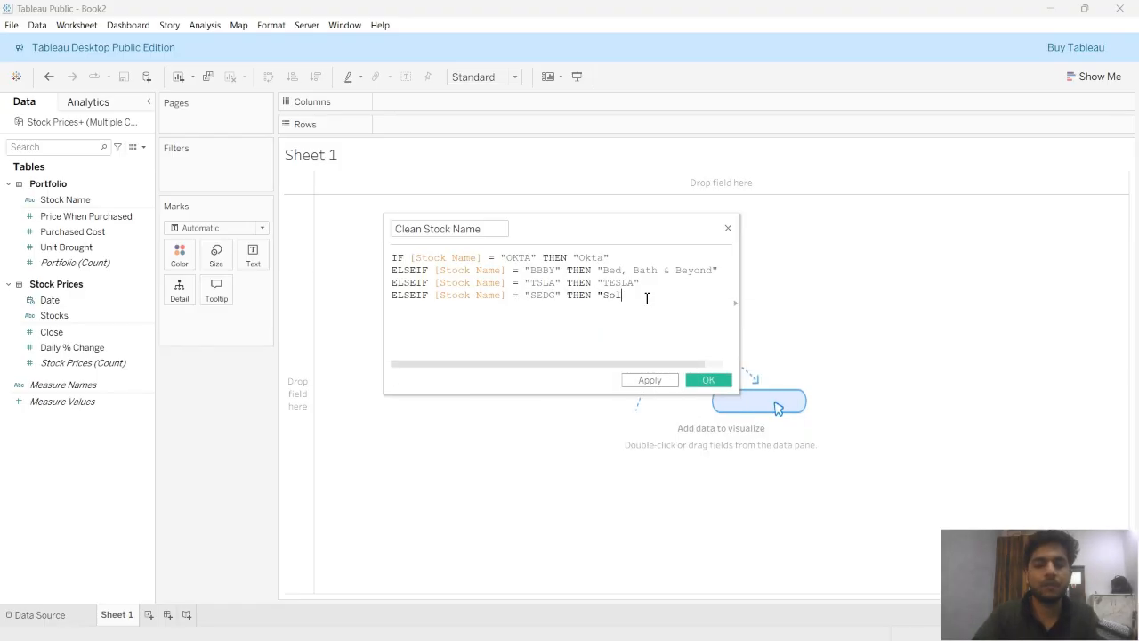
text(arEdge )
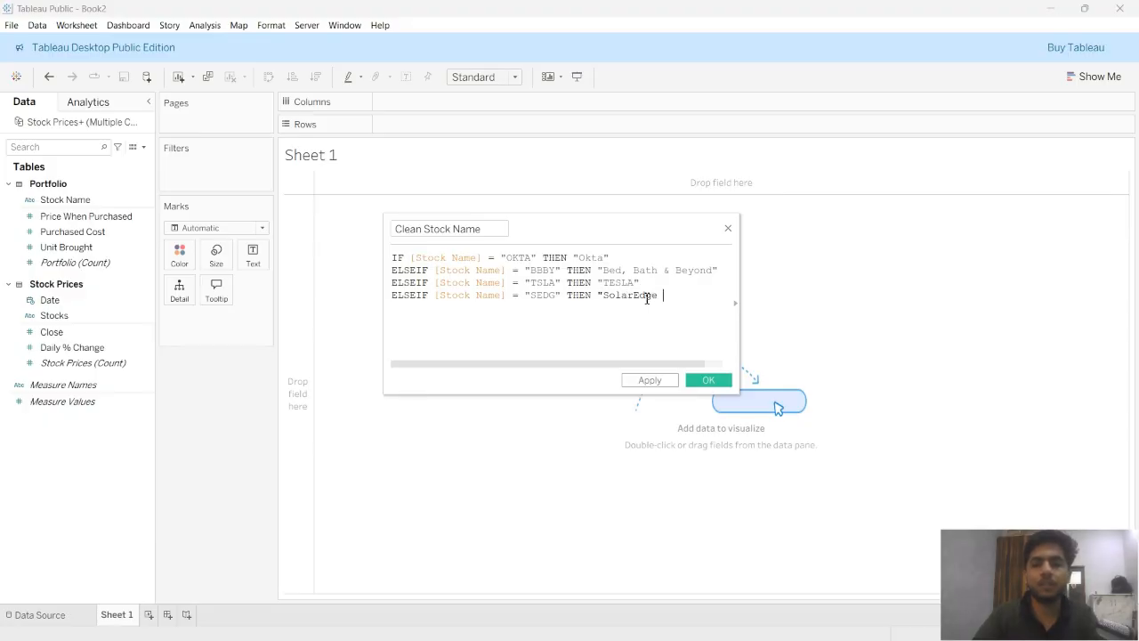
text(Techno)
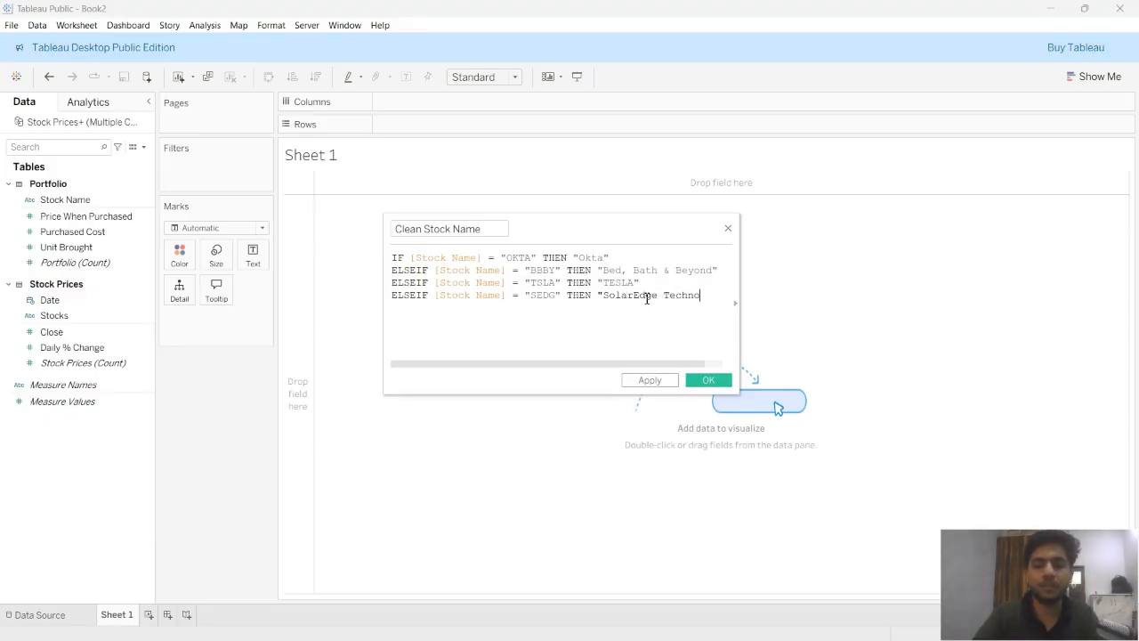
text(logies")
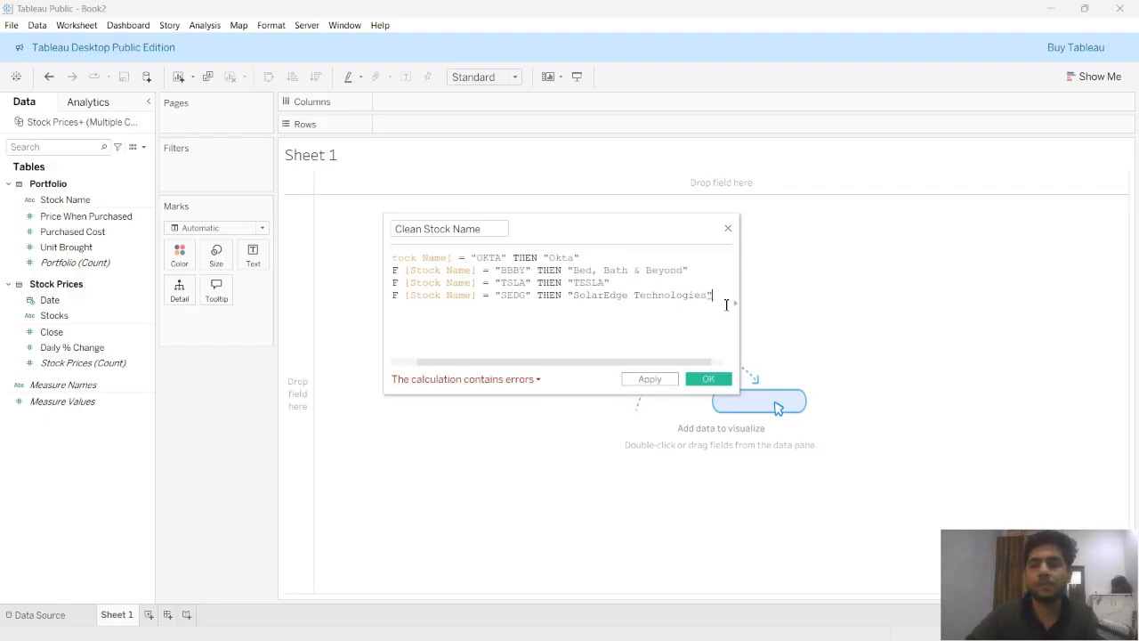
Add an ELSEIF line to the formula that returns "Amazon" when [Stock Name] equals "AMZN".
key(Return)
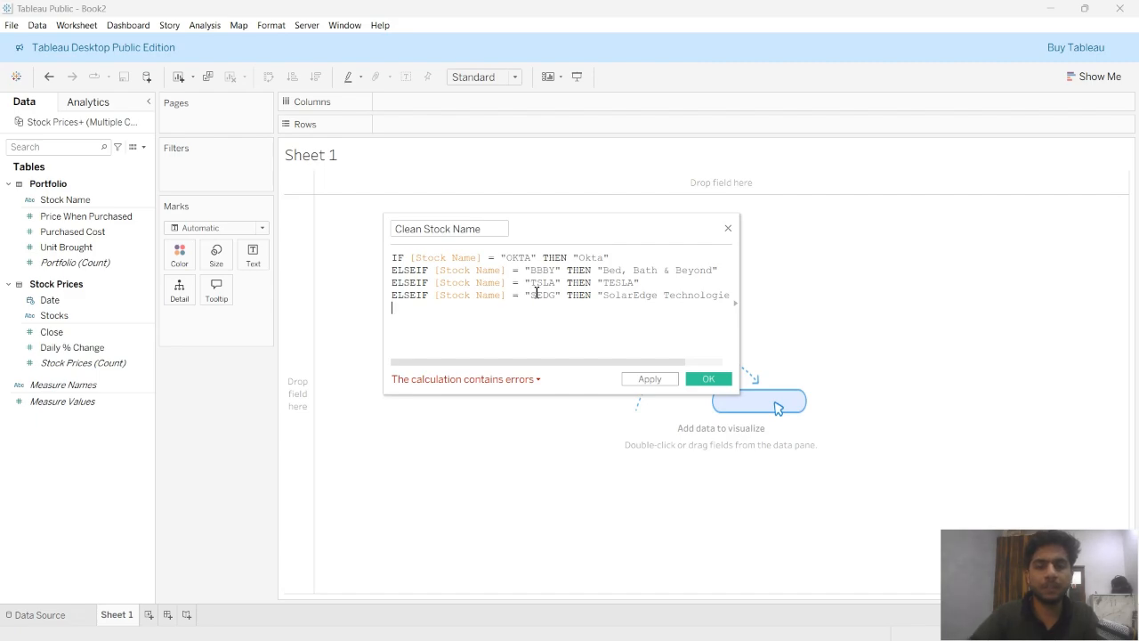
text(ELSEIF )
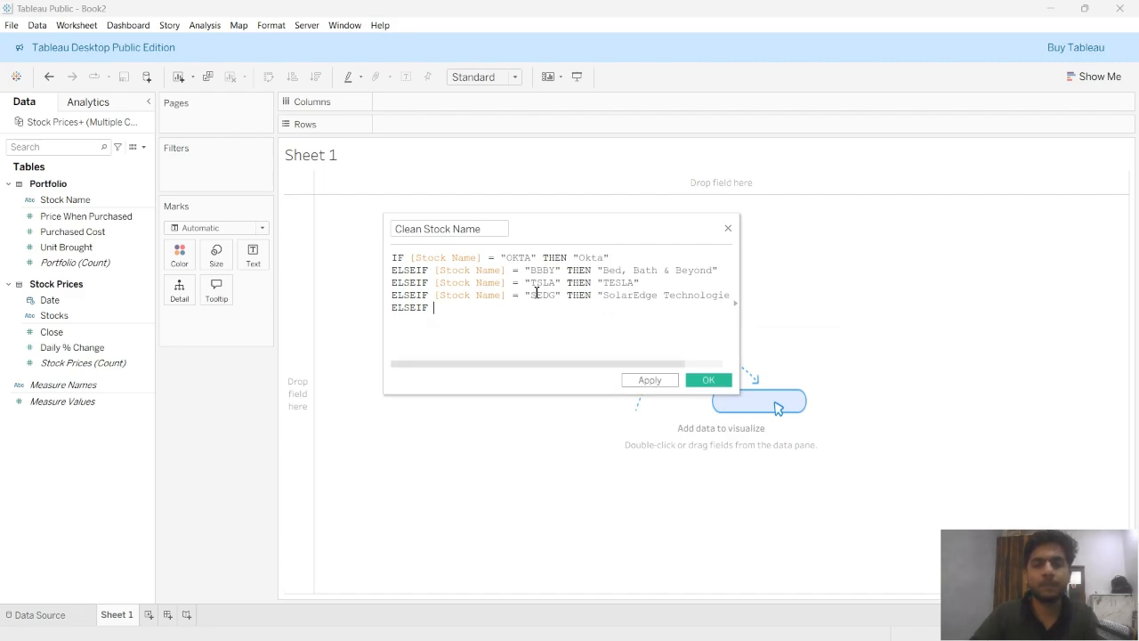
text(S)
key(Down)
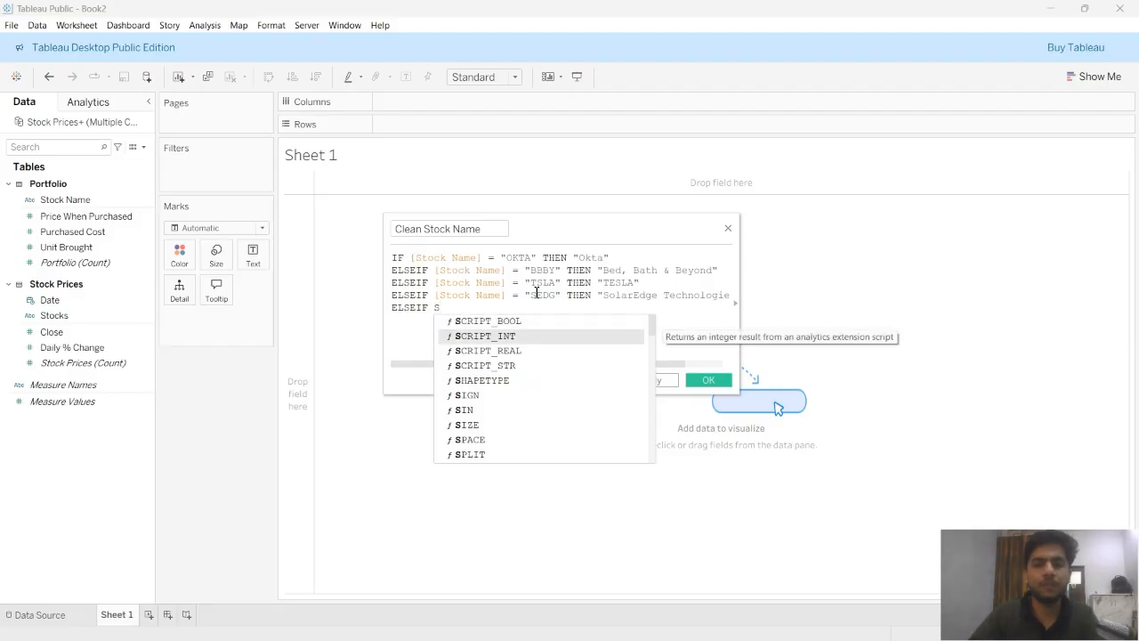
key(BackSpace)
text(Sto)
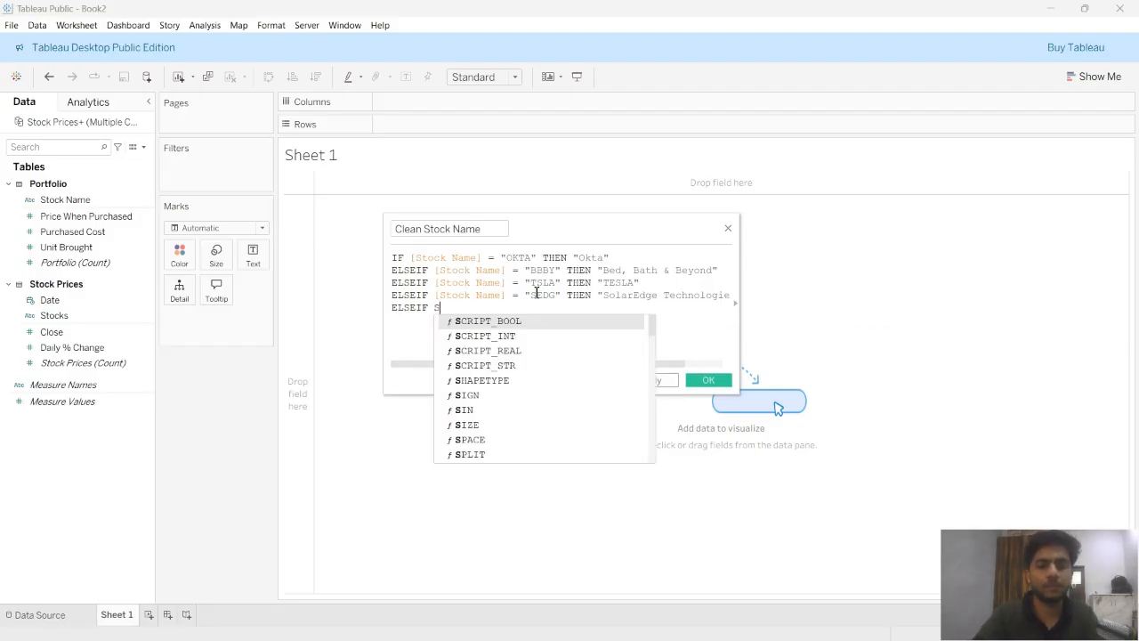
key(Return)
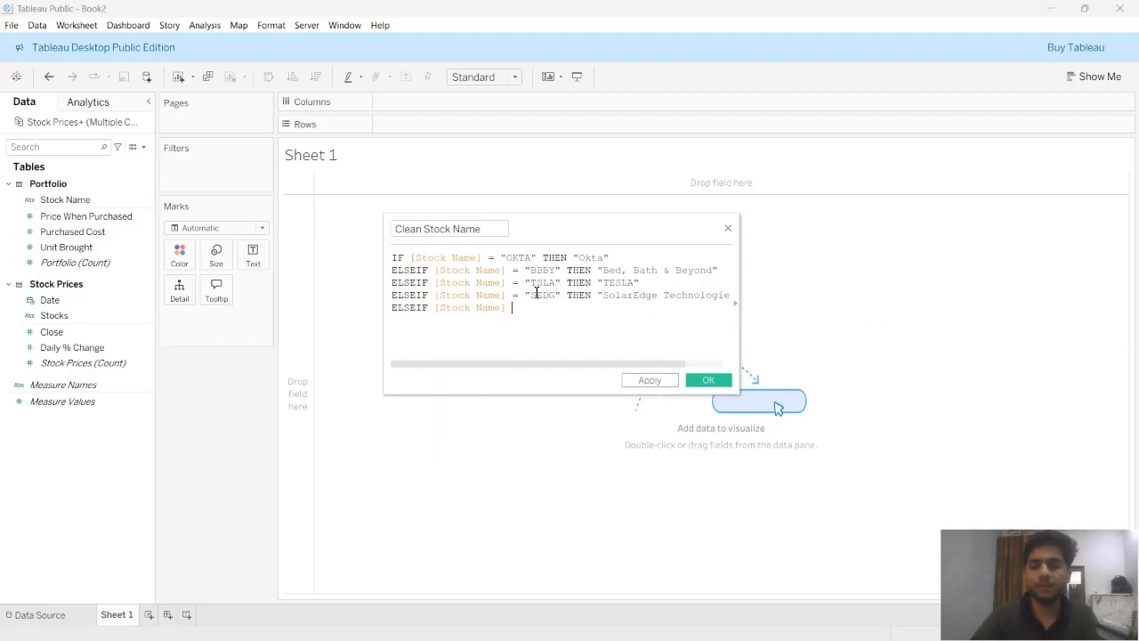
text(= "AM)
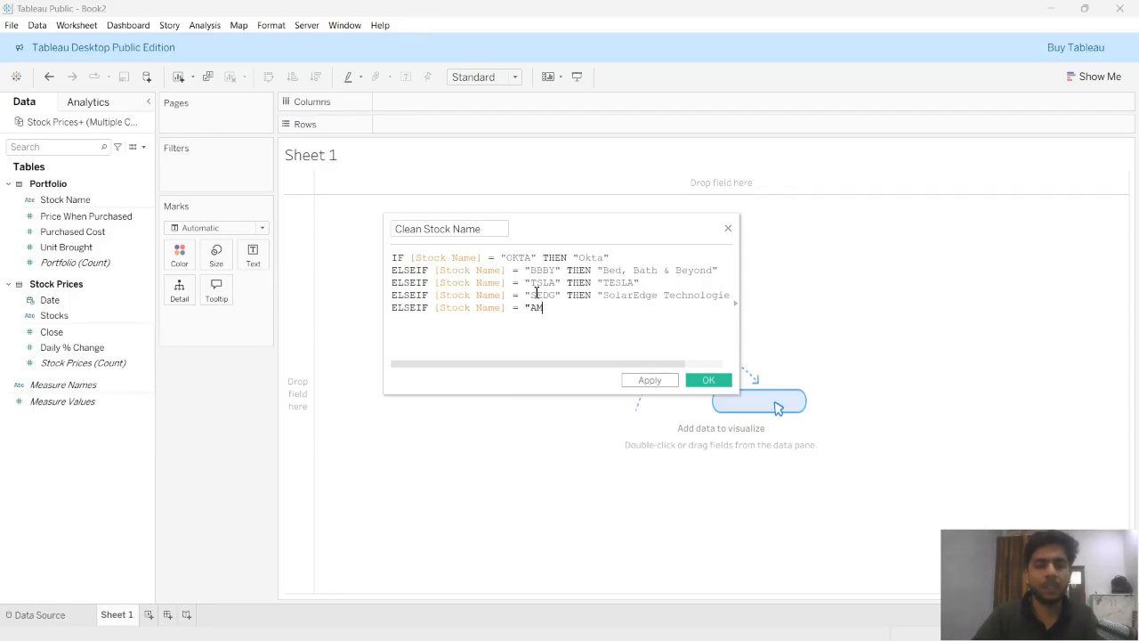
text(ZN" THEN )
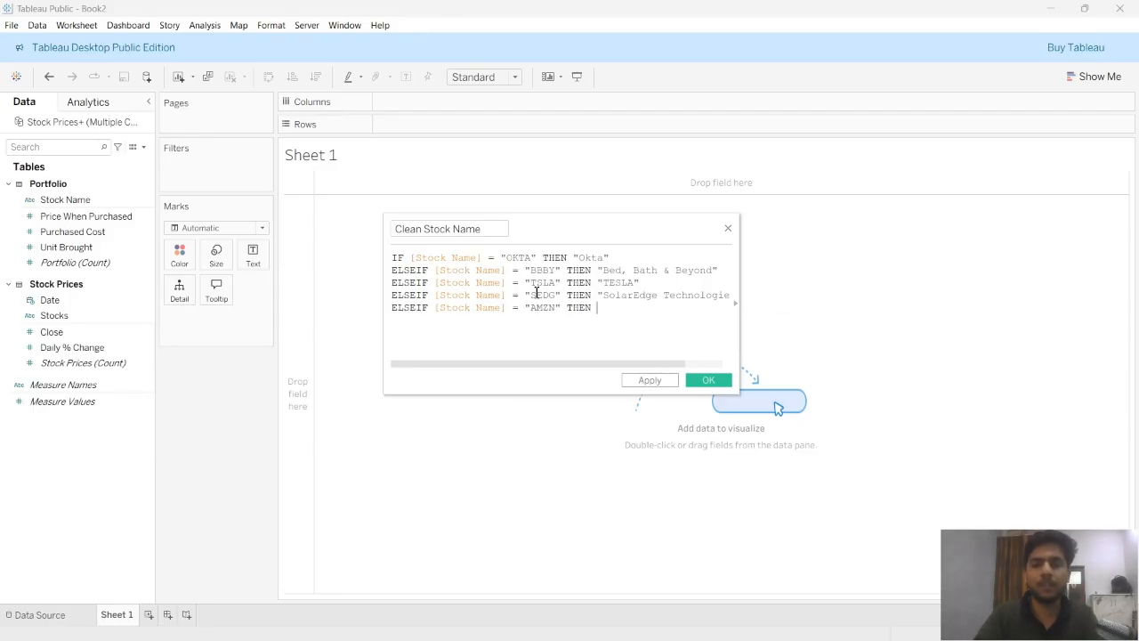
text("Amazon")
Close the IF statement with END on a new line below the Amazon condition.
key(Return)
text(RND)
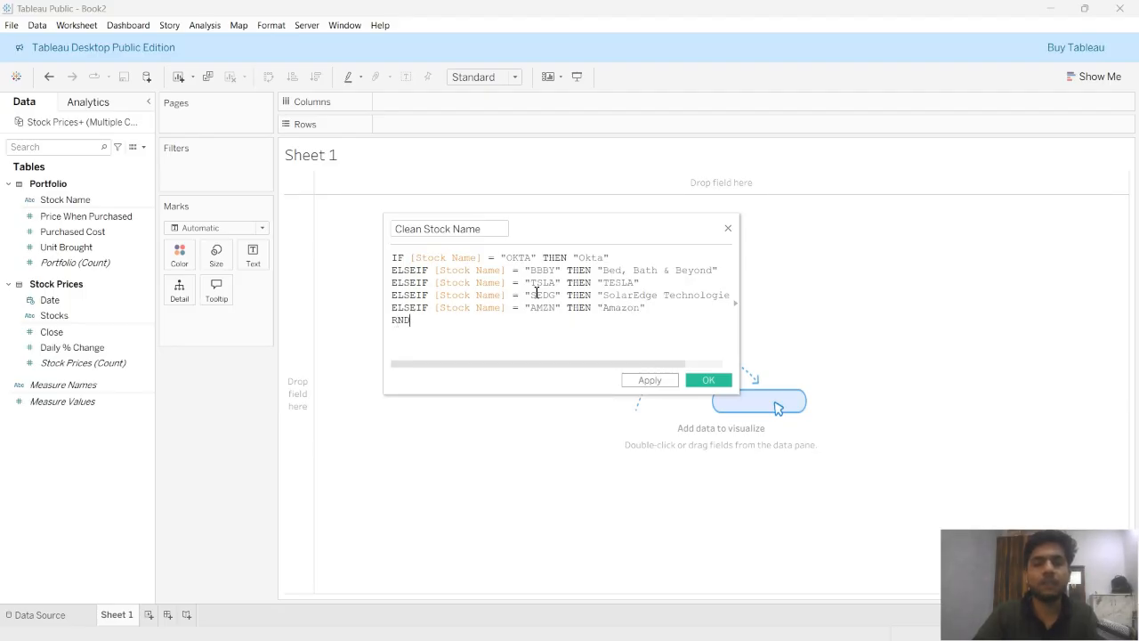
key(BackSpace)
key(BackSpace)
key(BackSpace)
text(END)
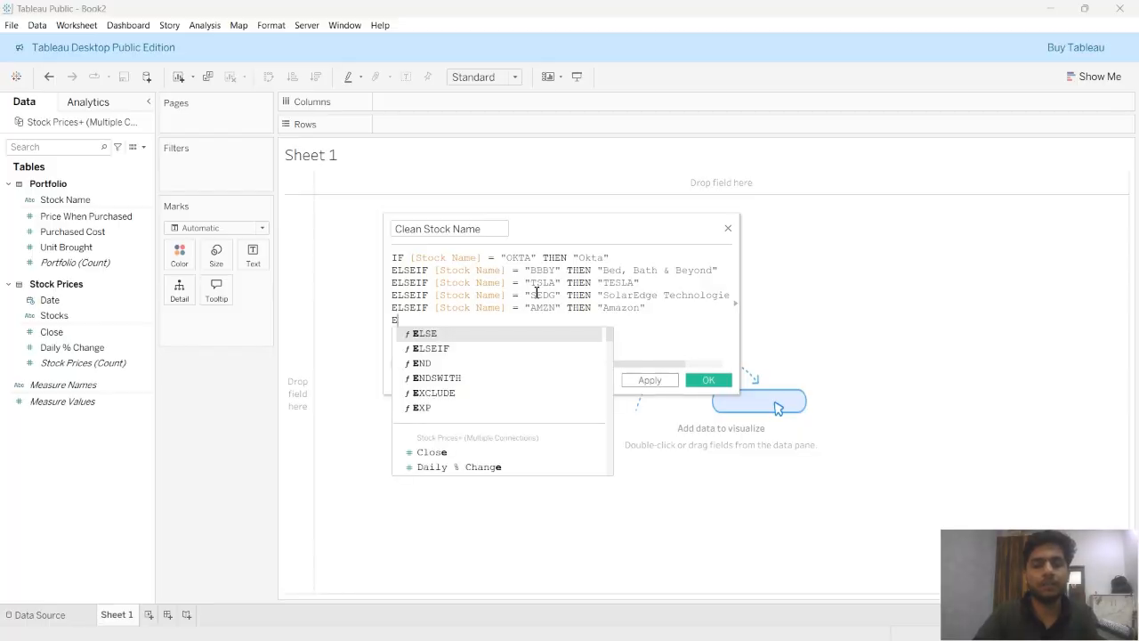
click(648, 332)
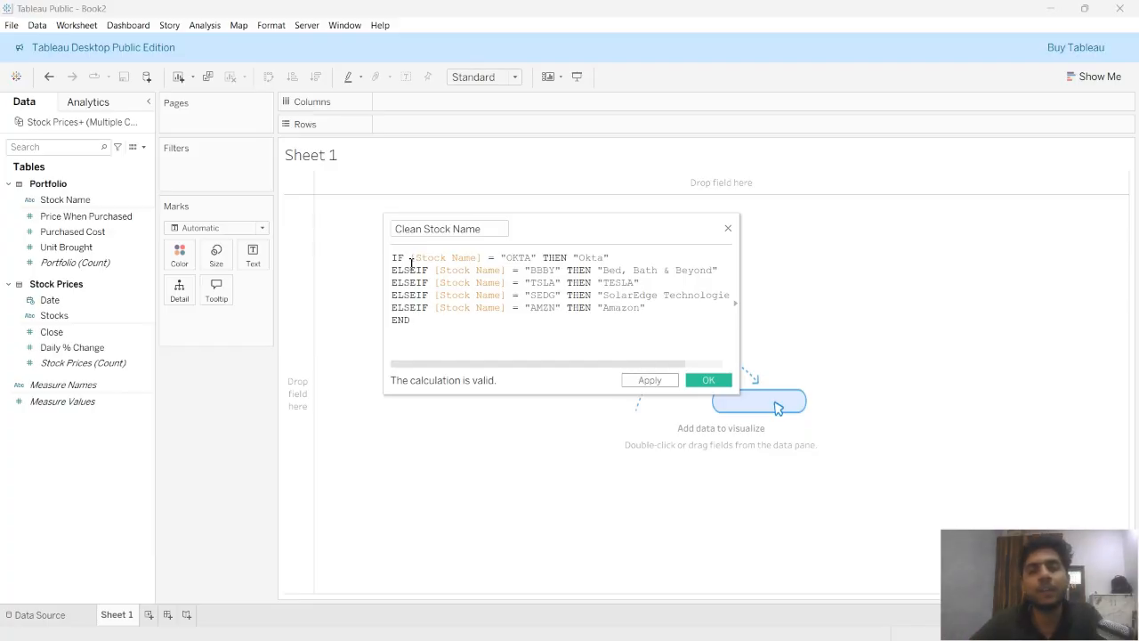
Review the finished formula and field name, and save the Clean Stock Name calculated field.
drag(414, 260, 604, 258)
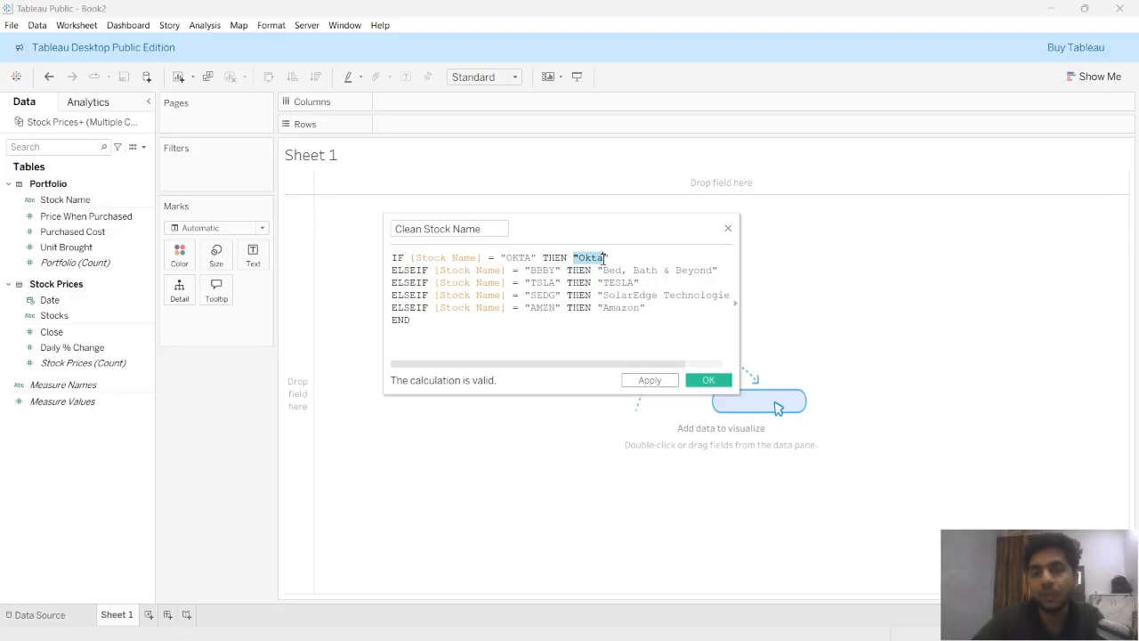
drag(455, 320, 394, 260)
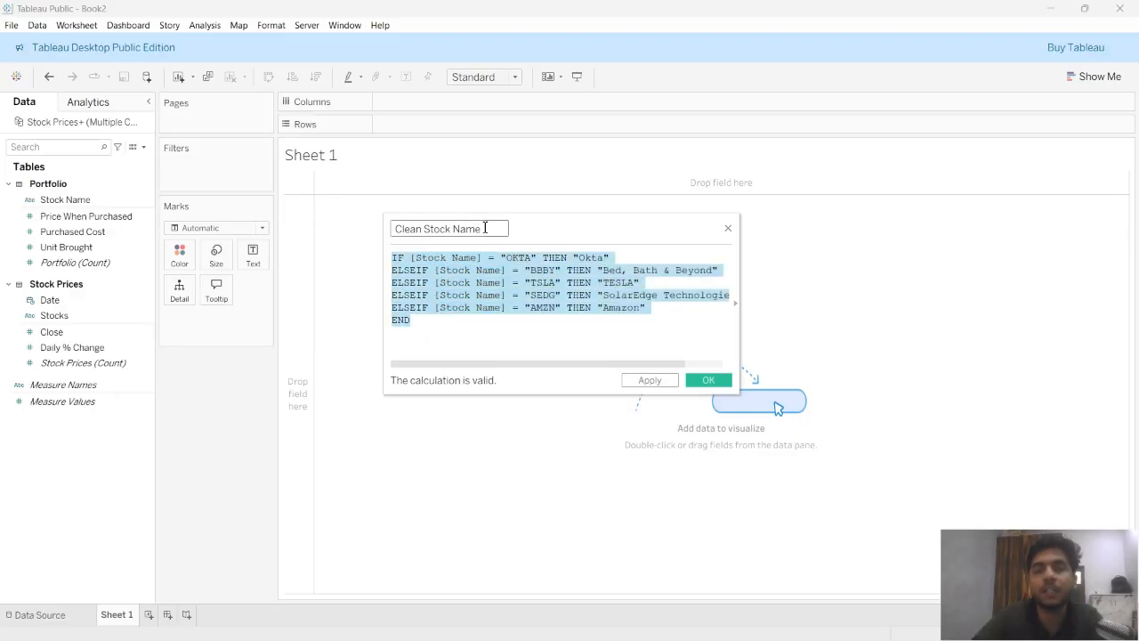
drag(485, 233, 396, 233)
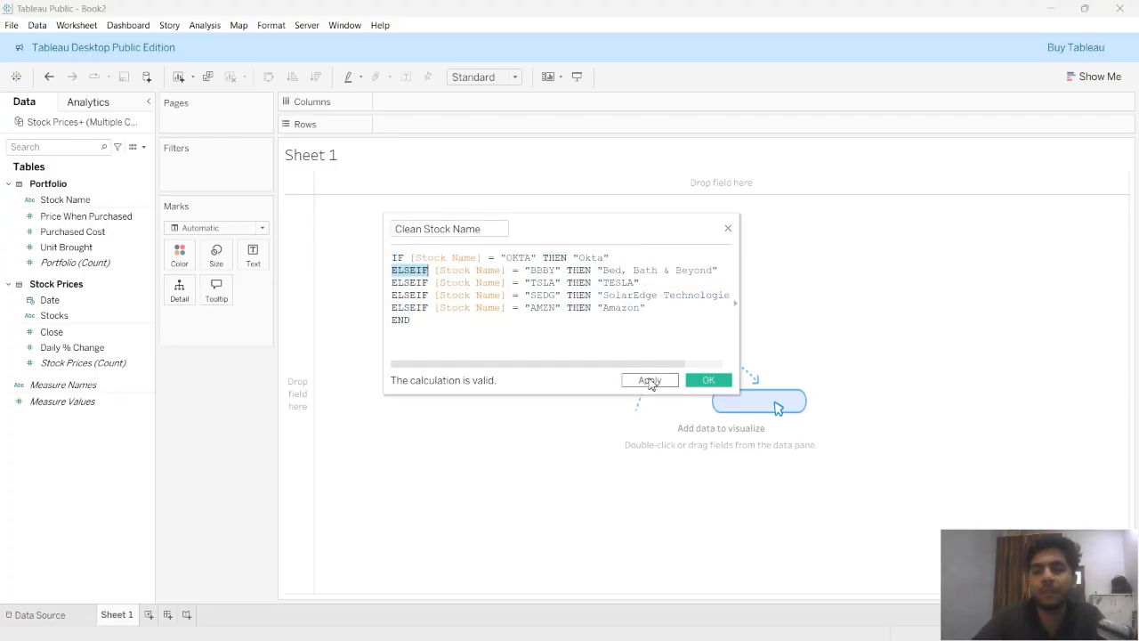
click(648, 380)
click(698, 382)
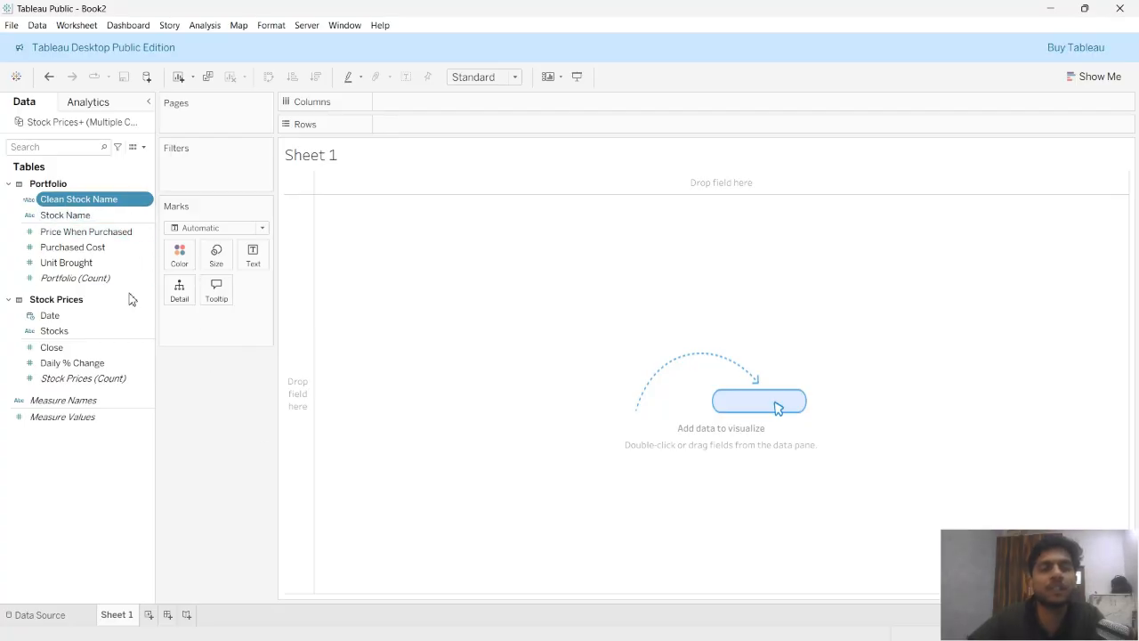
Examine the description of the Clean Stock Name field, including its formula and domain members, and close it.
click(148, 201)
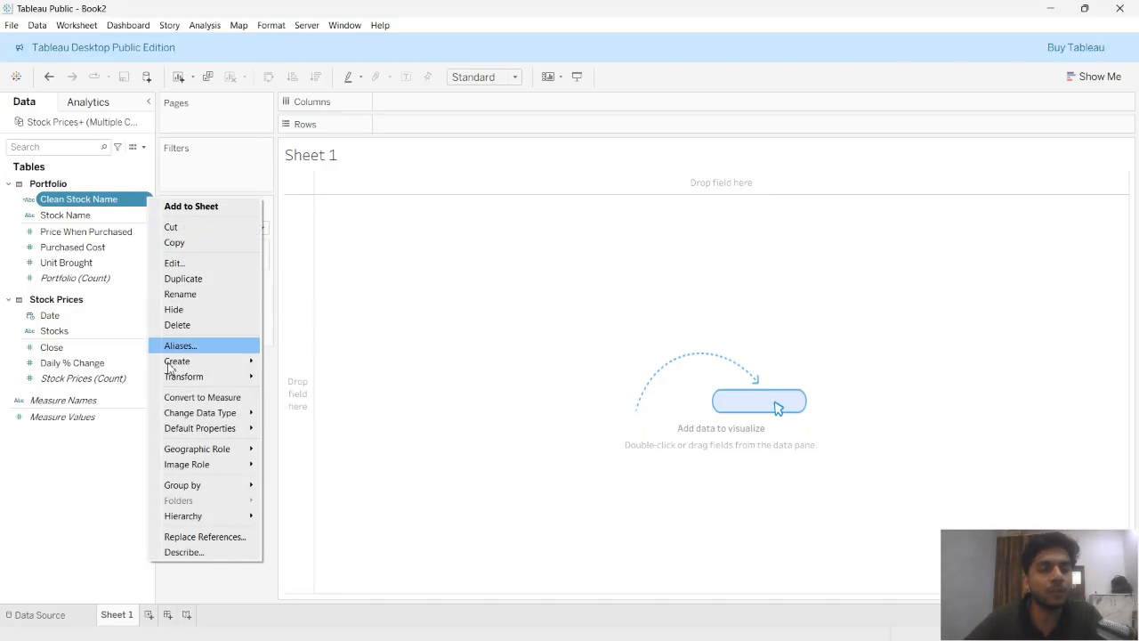
click(185, 552)
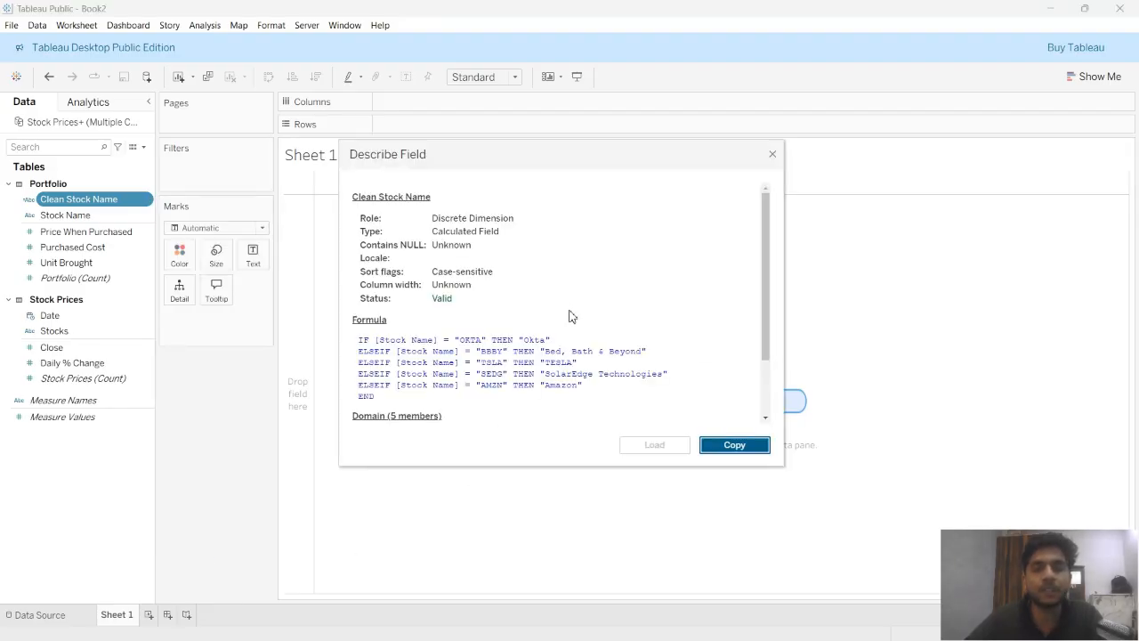
scroll(560, 271, down, 2)
scroll(469, 307, up, 2)
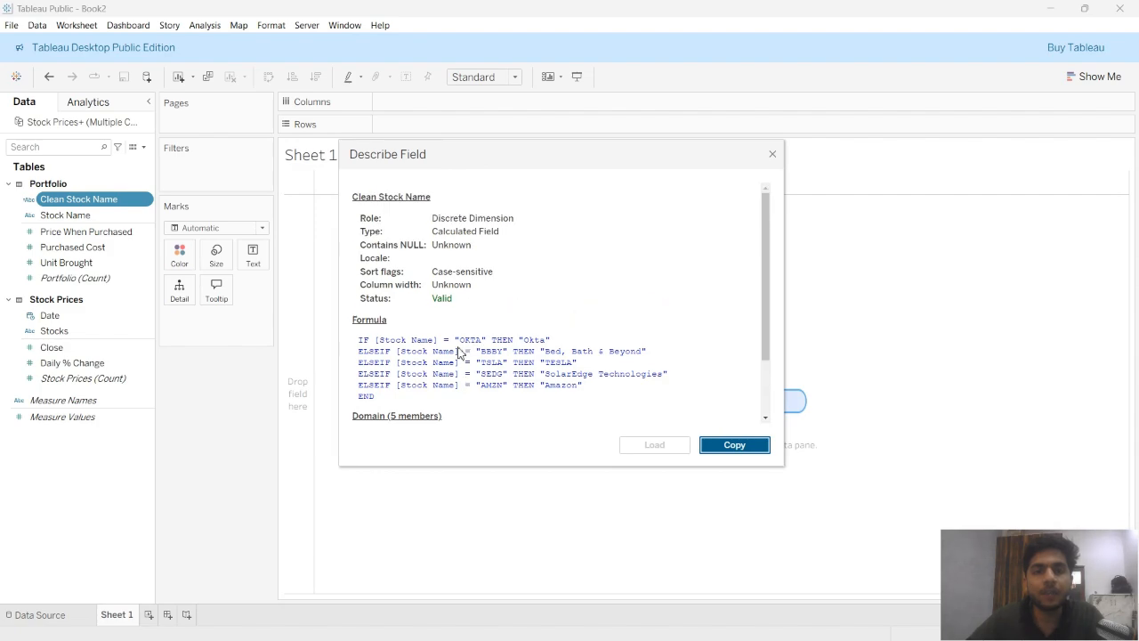
scroll(460, 354, down, 2)
drag(360, 265, 476, 356)
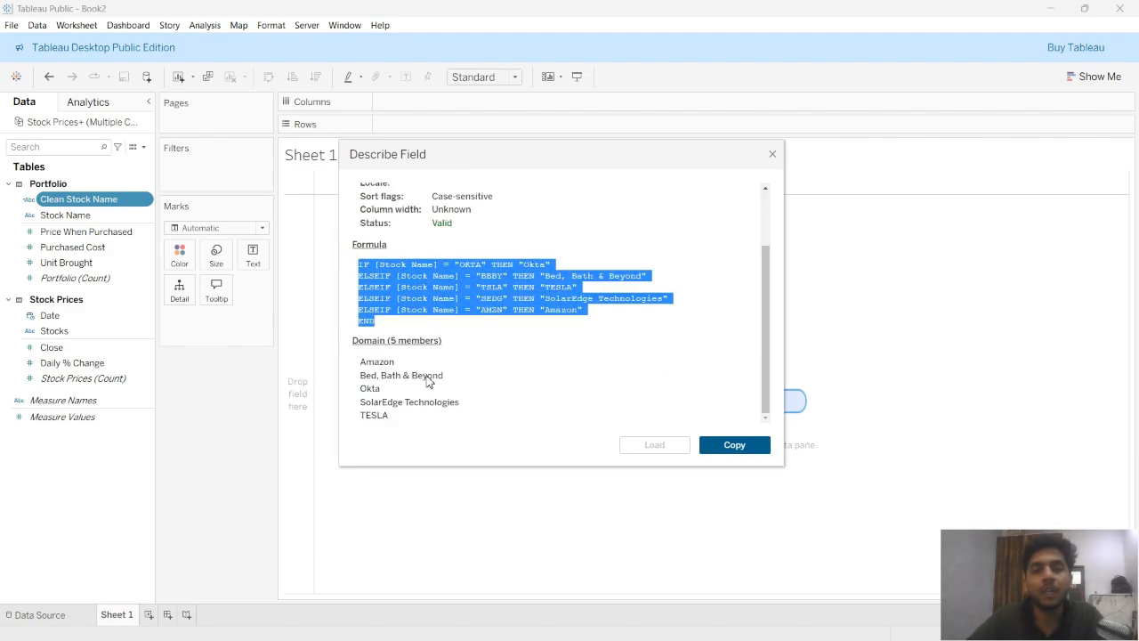
drag(363, 363, 469, 415)
click(507, 422)
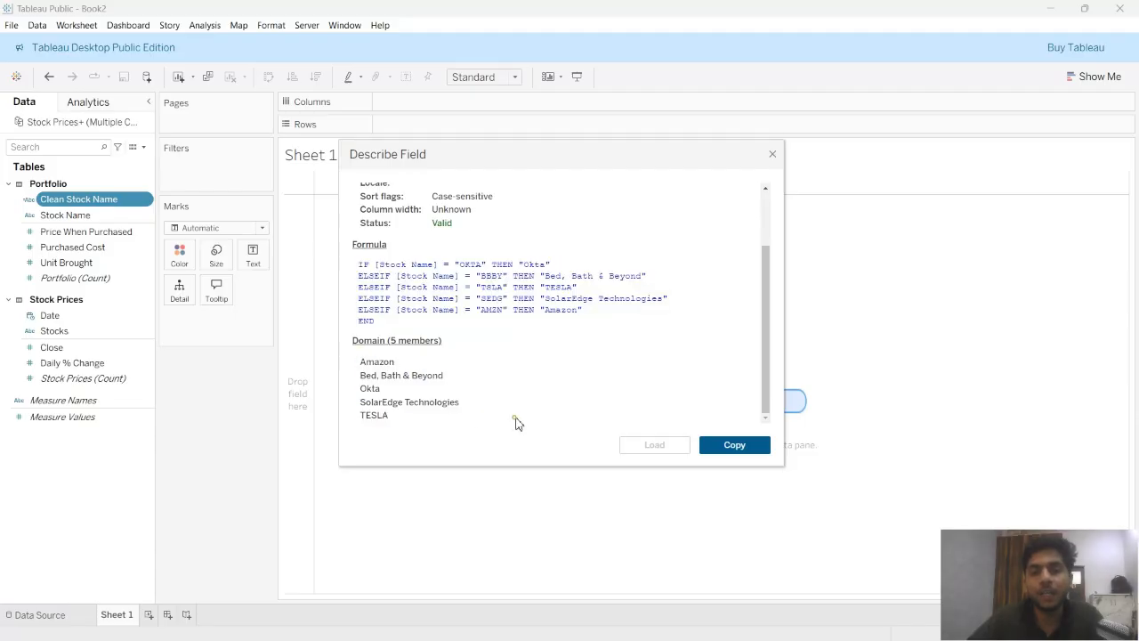
drag(366, 364, 417, 405)
middle_click(495, 410)
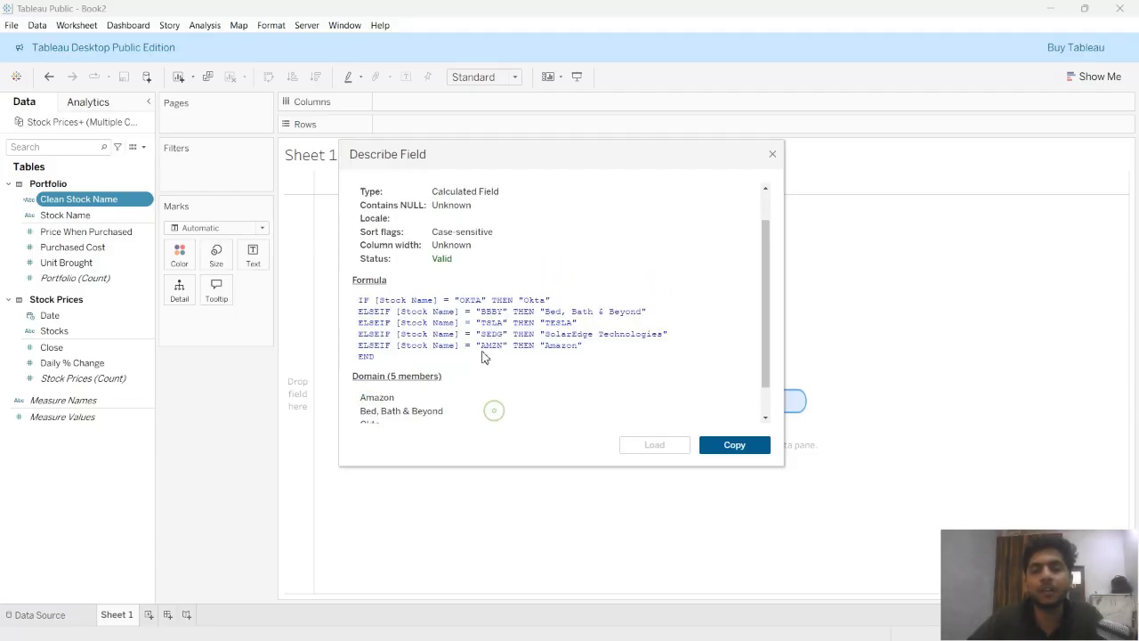
click(772, 154)
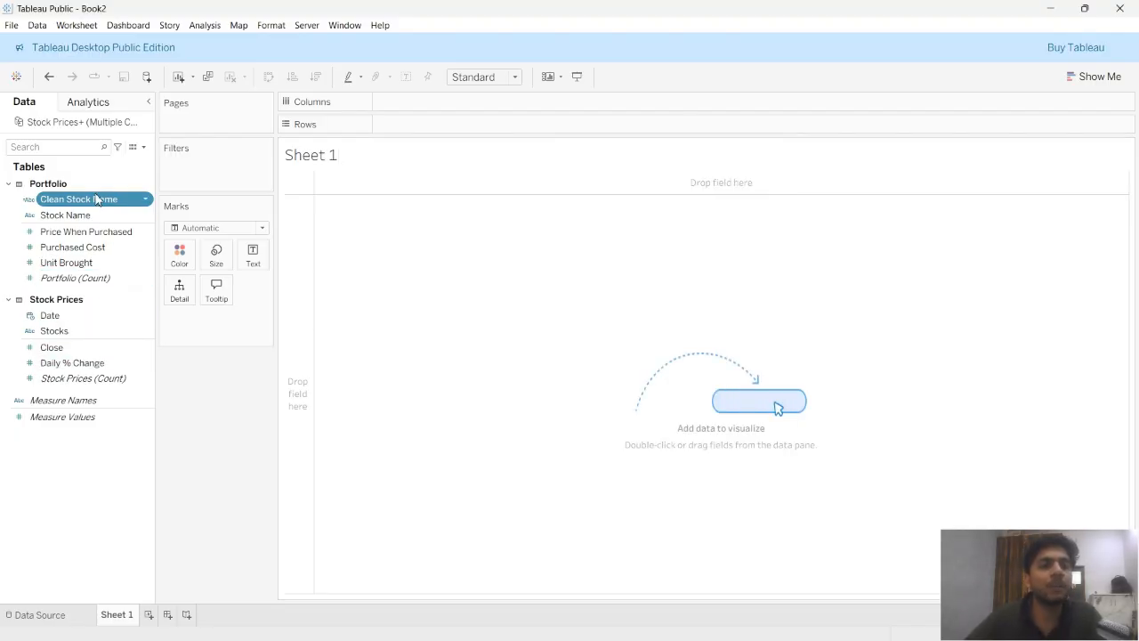
Place Clean Stock Name on Rows, and try Date on Columns before removing it from the view.
drag(92, 203, 424, 136)
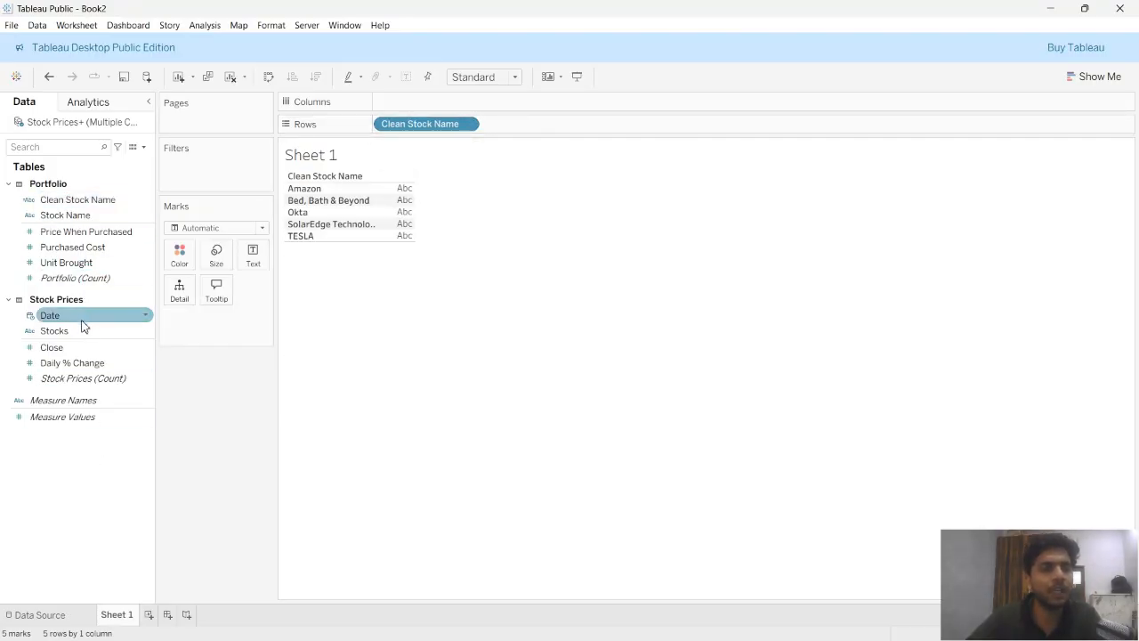
drag(61, 326, 405, 102)
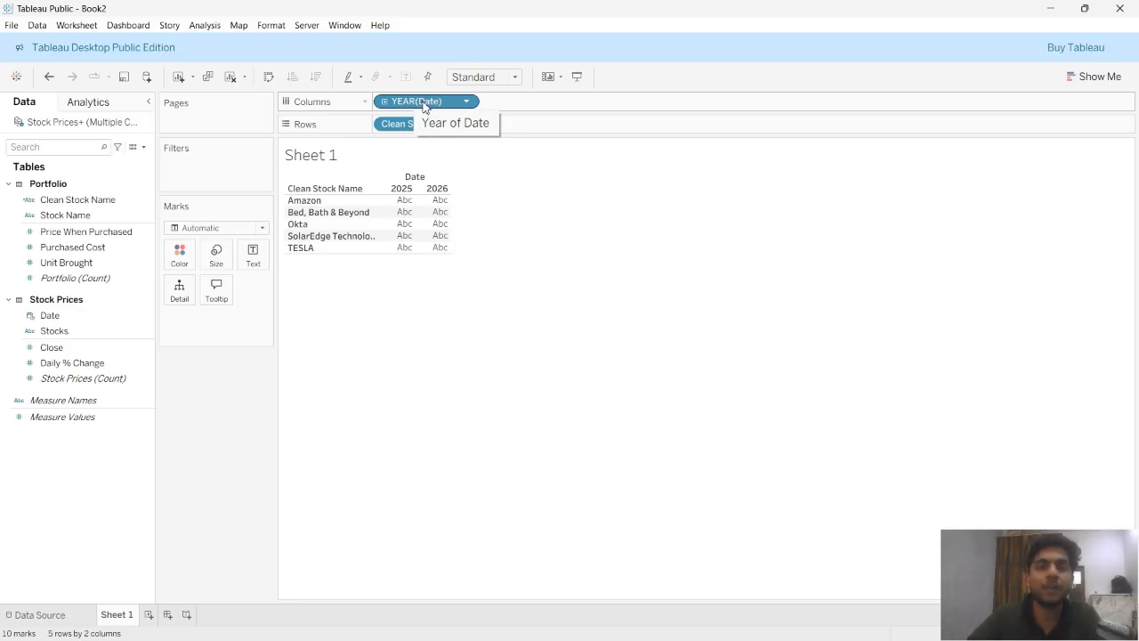
drag(431, 106, 415, 377)
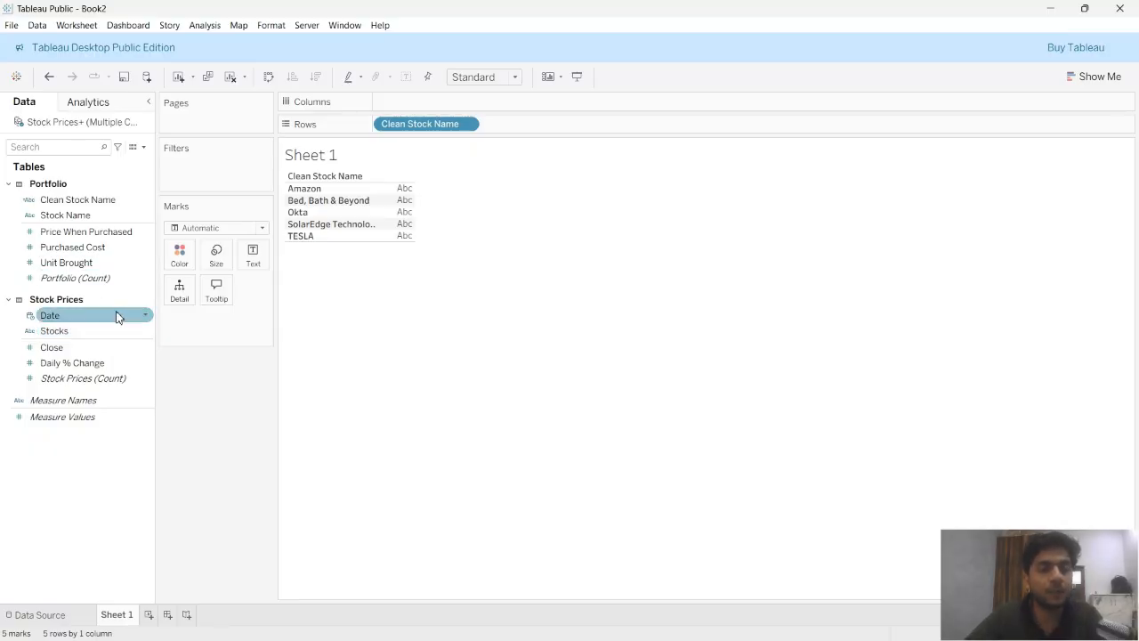
Create a custom date named Day from the Date field, with Days detail as a date value.
click(147, 317)
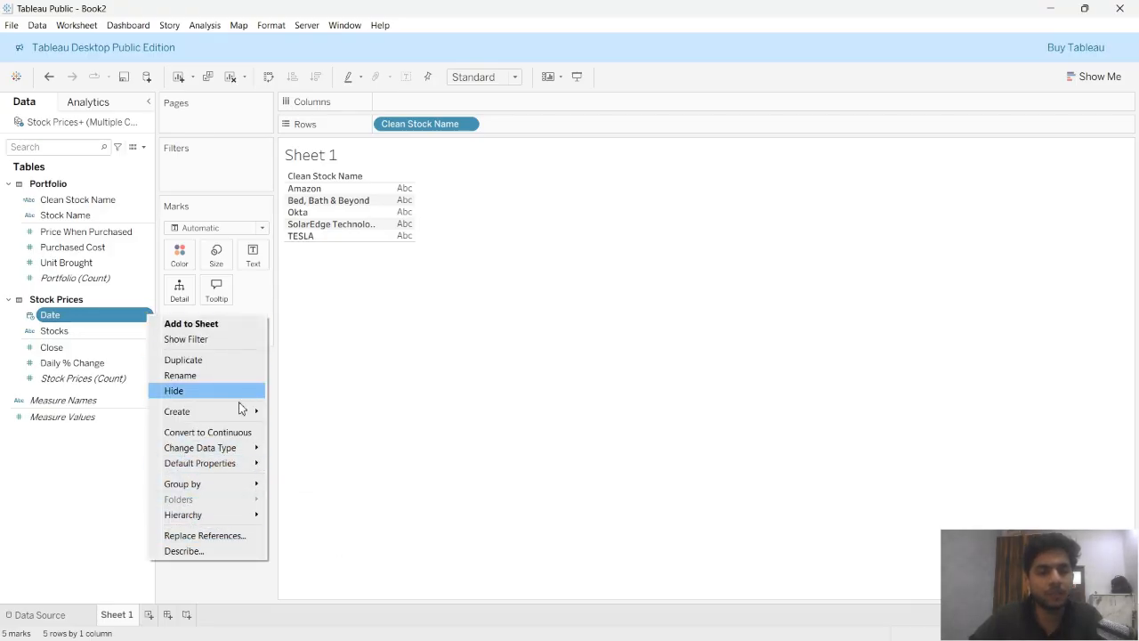
mouse_move(237, 415)
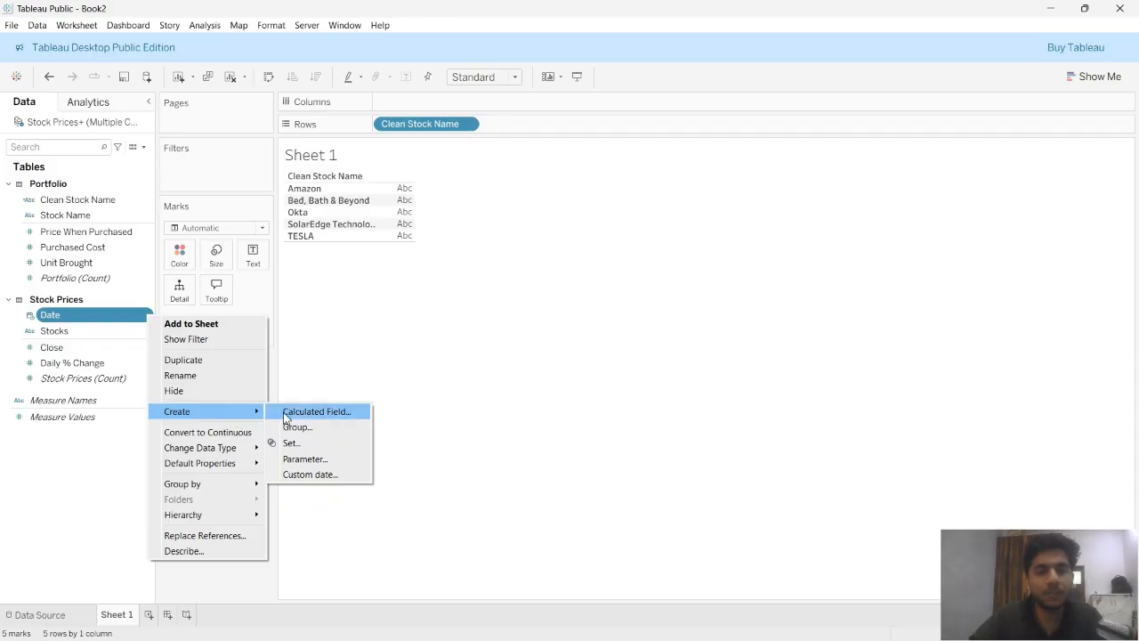
click(315, 479)
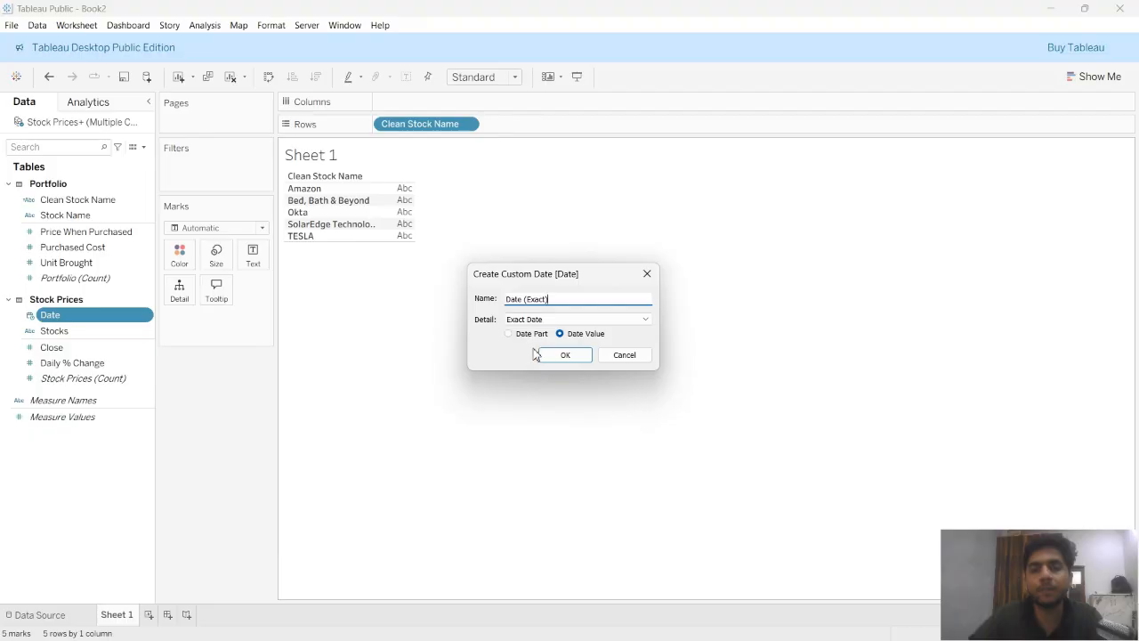
drag(551, 299, 501, 305)
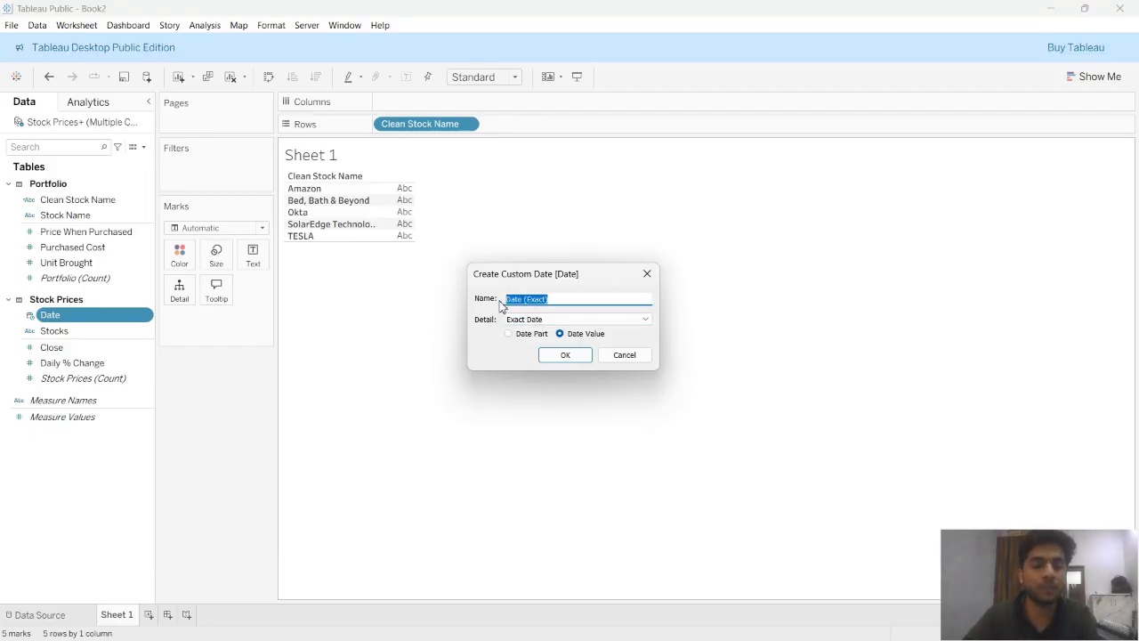
text(Day)
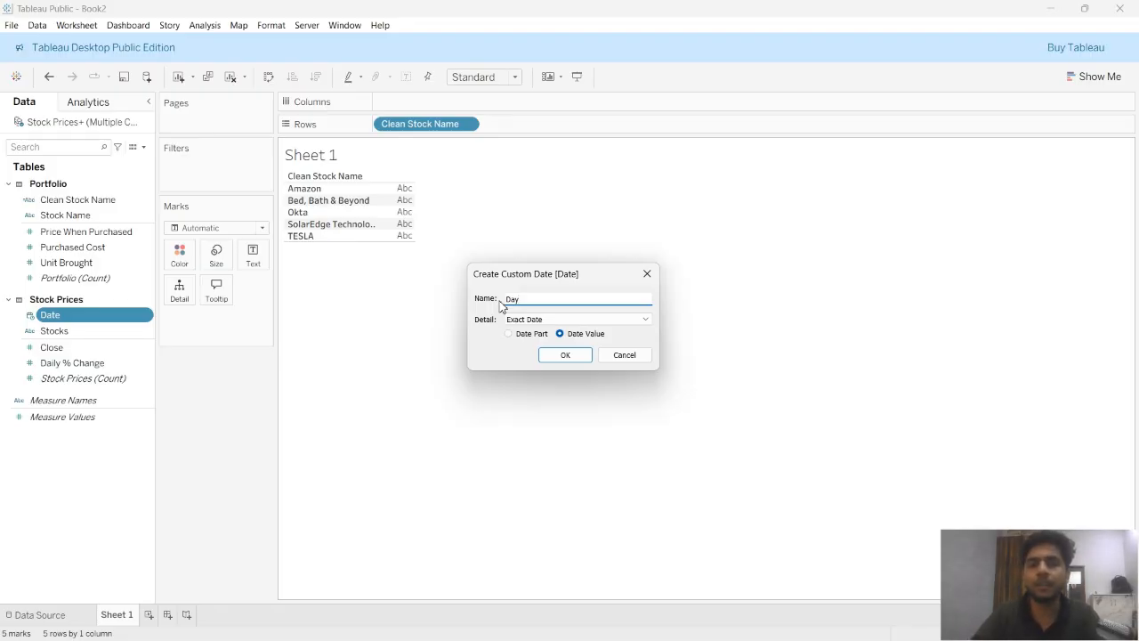
click(563, 320)
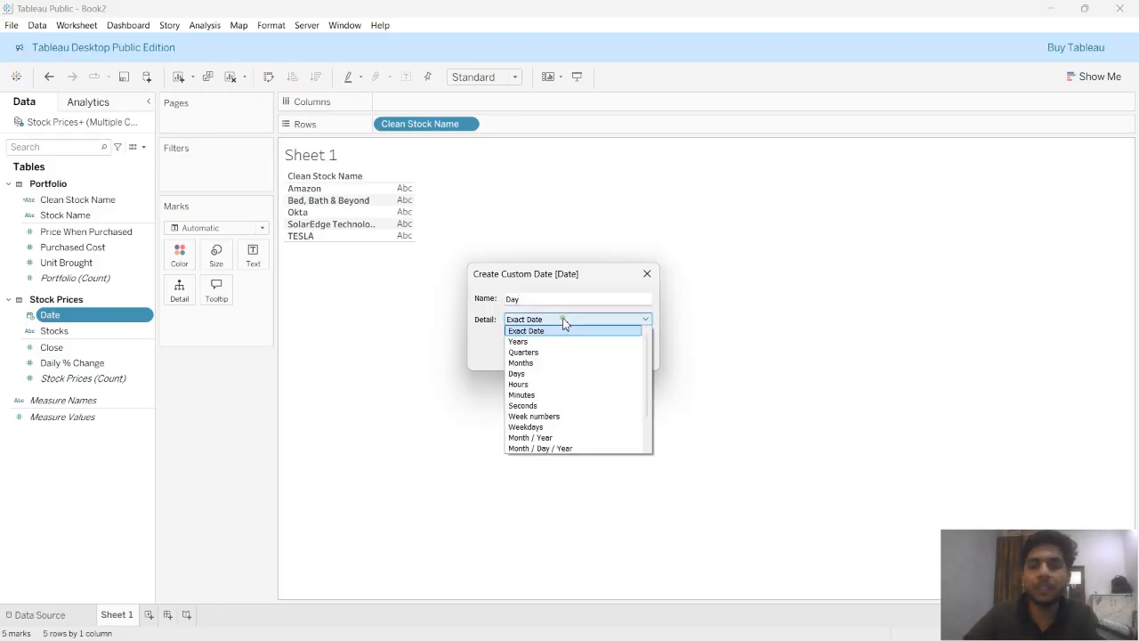
click(525, 373)
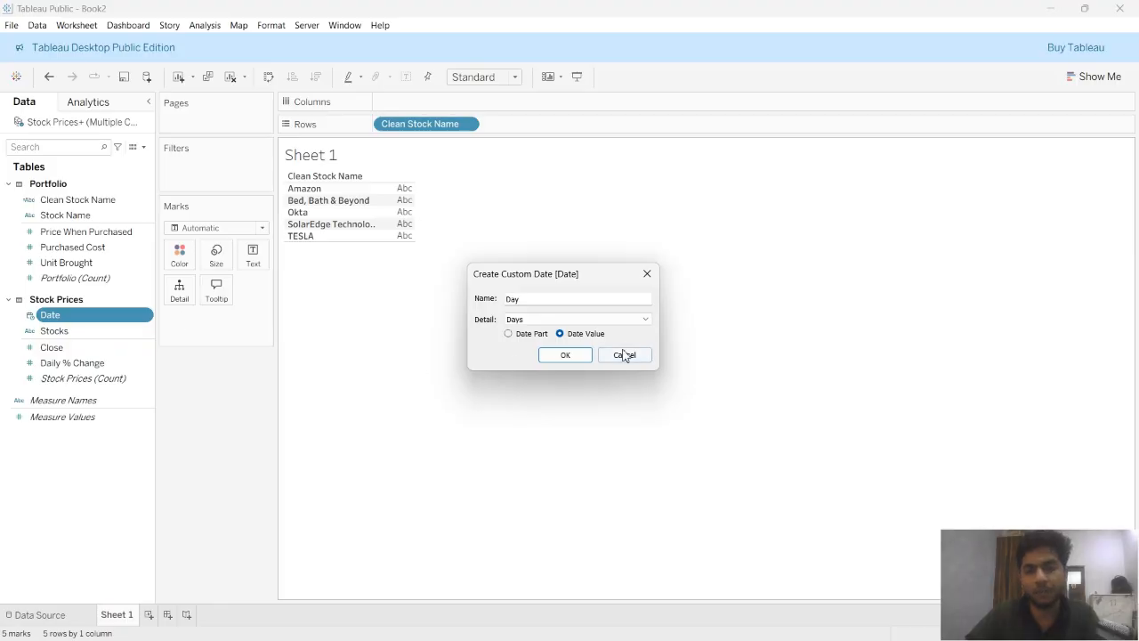
click(564, 355)
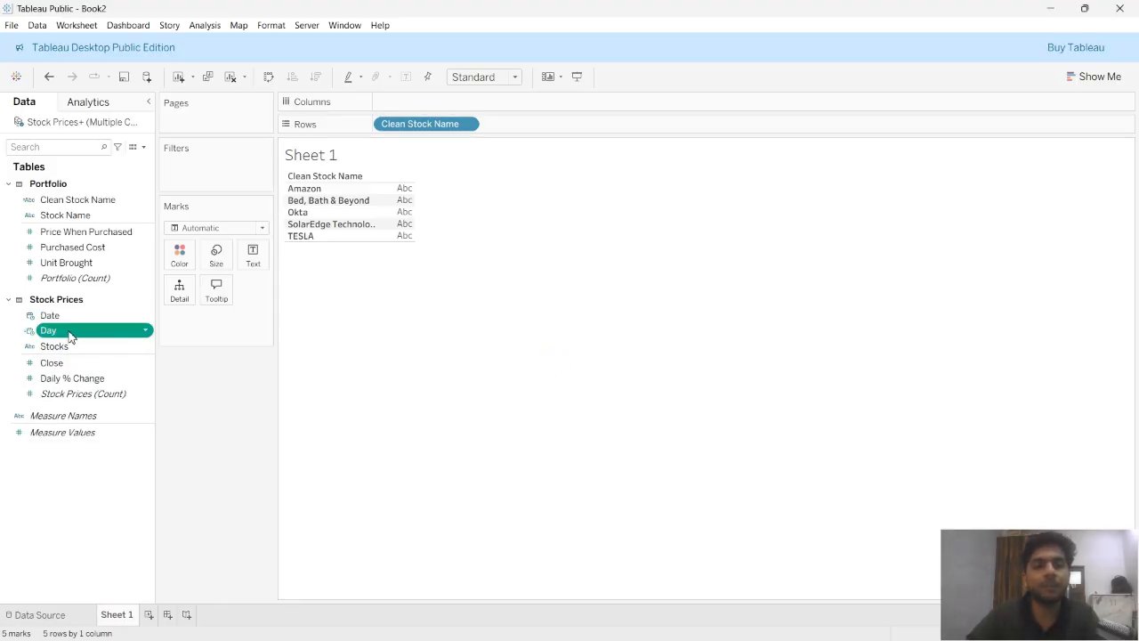
Place Day on Columns and add Close to Rows after Clean Stock Name.
drag(72, 335, 423, 105)
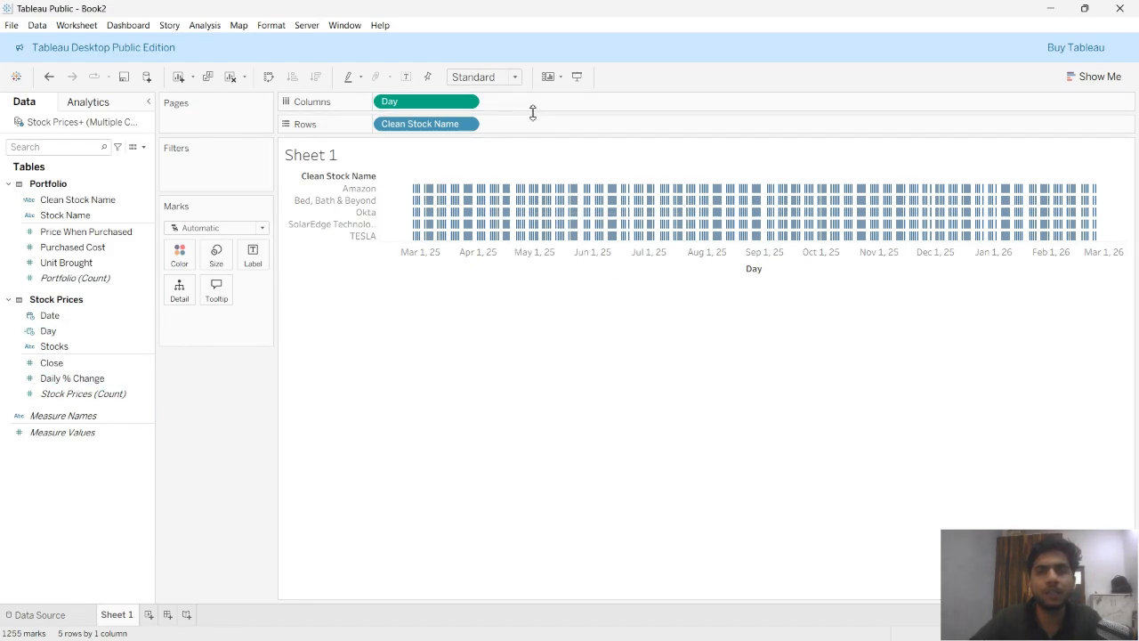
click(142, 364)
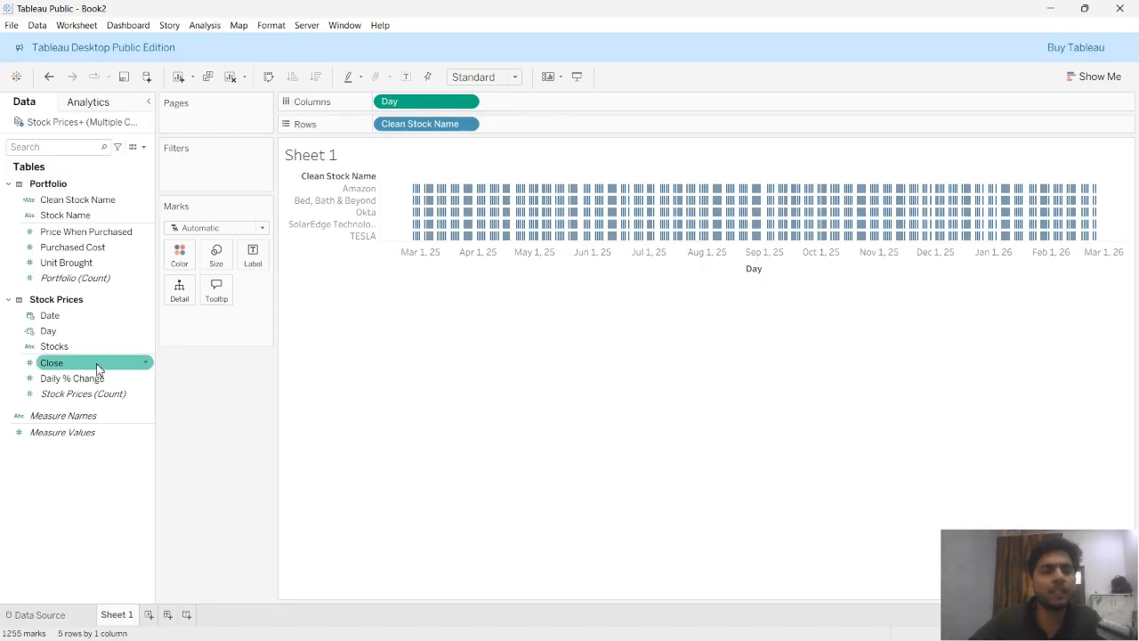
drag(98, 368, 534, 125)
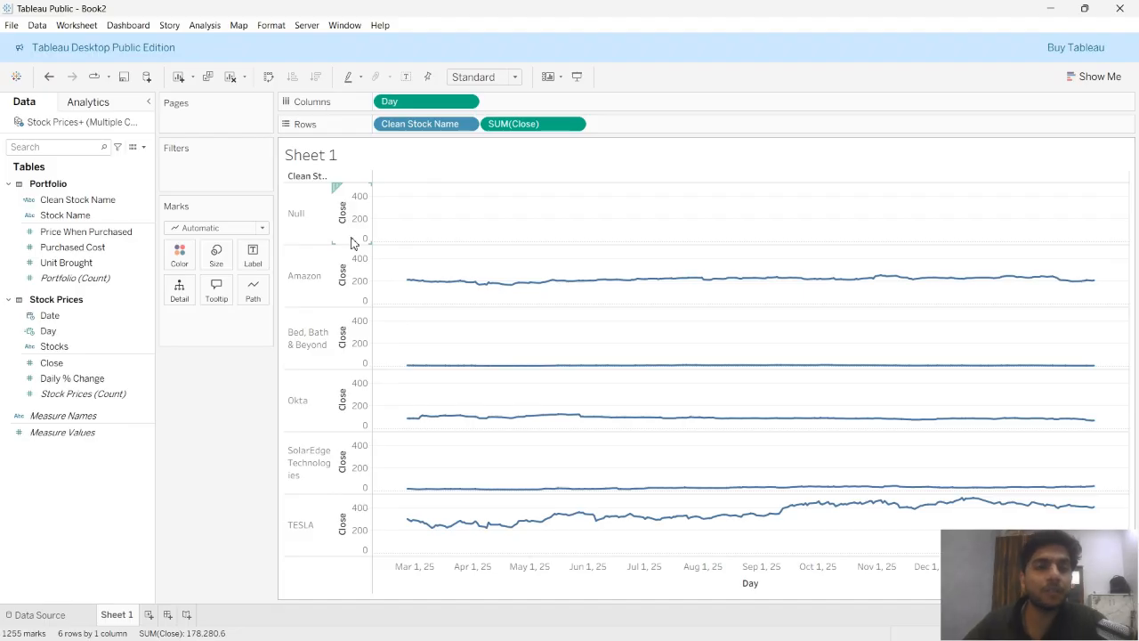
Set the default number format of the Close field to Currency (Standard) with the English (United States) locale.
click(65, 363)
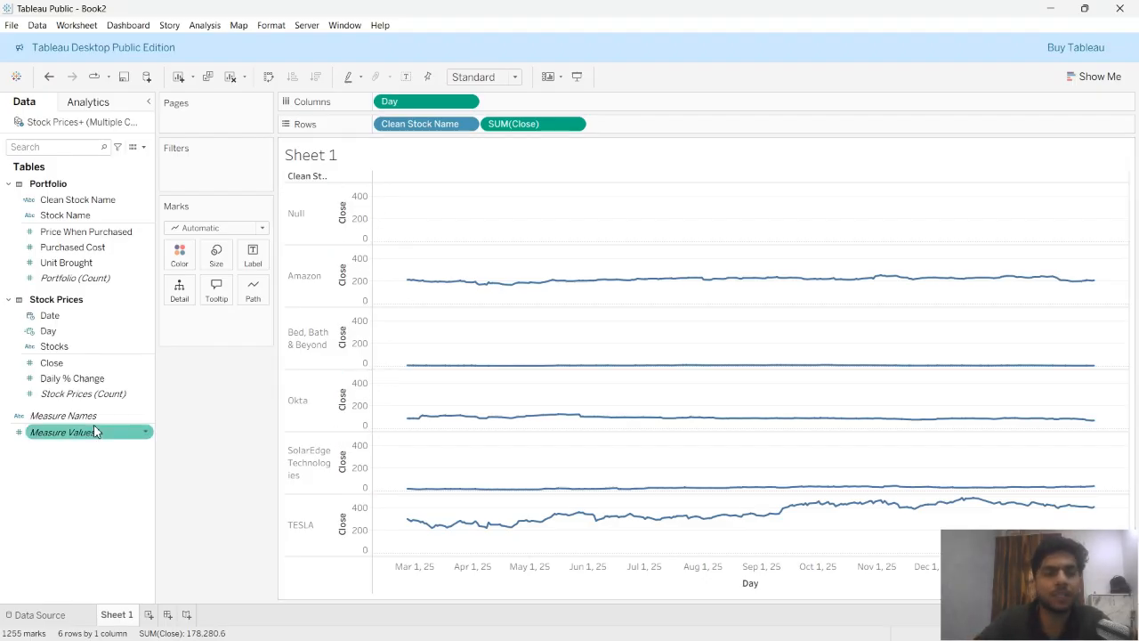
click(147, 365)
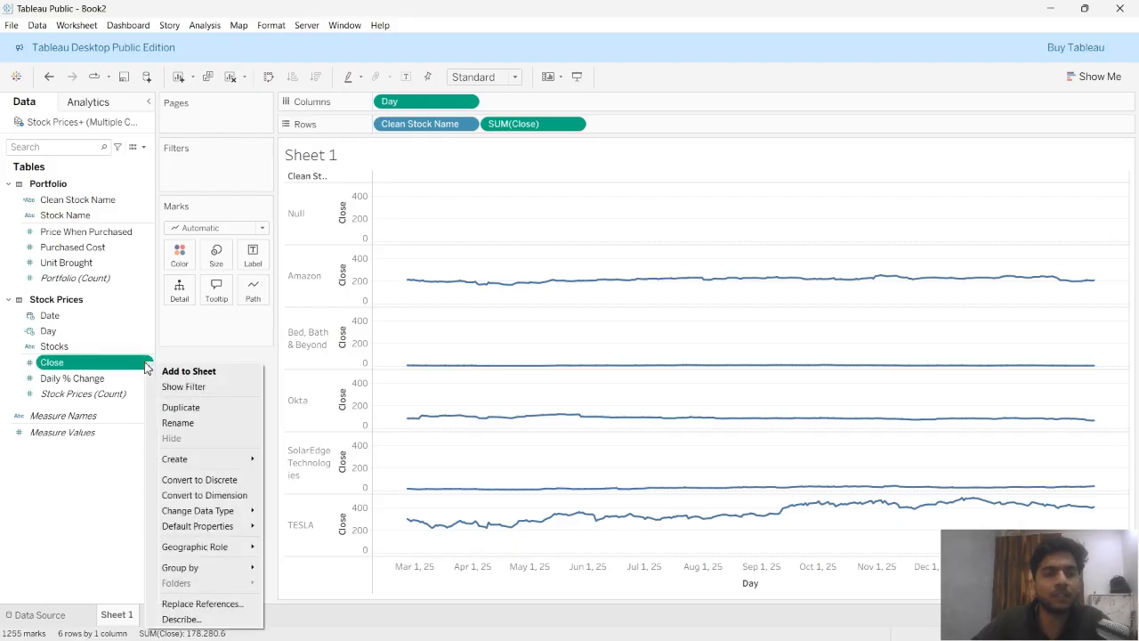
mouse_move(198, 531)
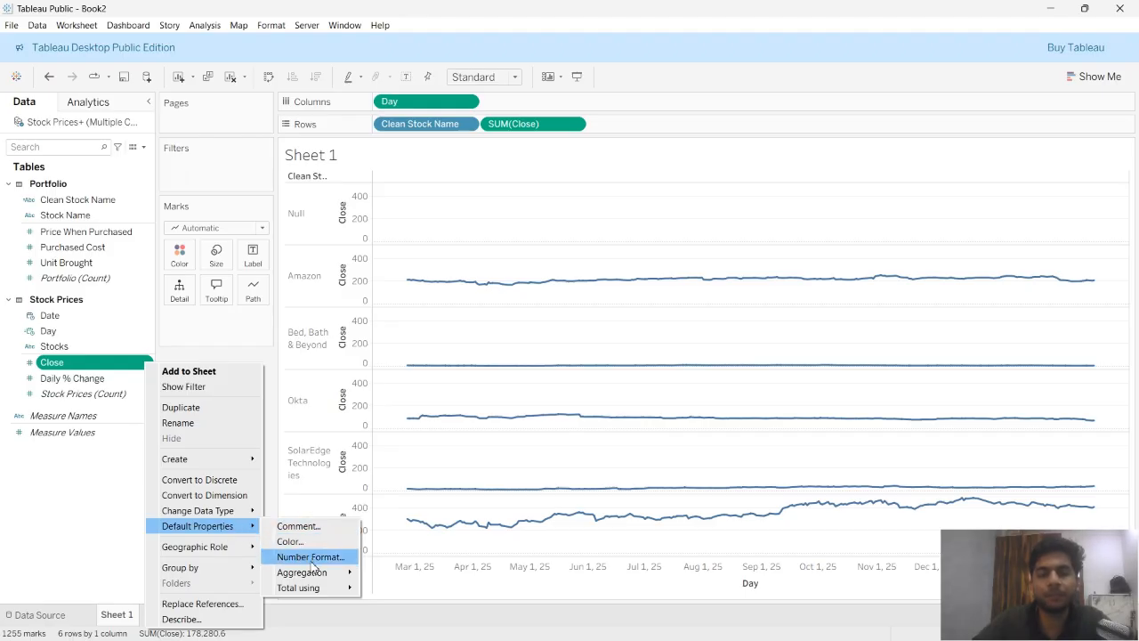
click(321, 558)
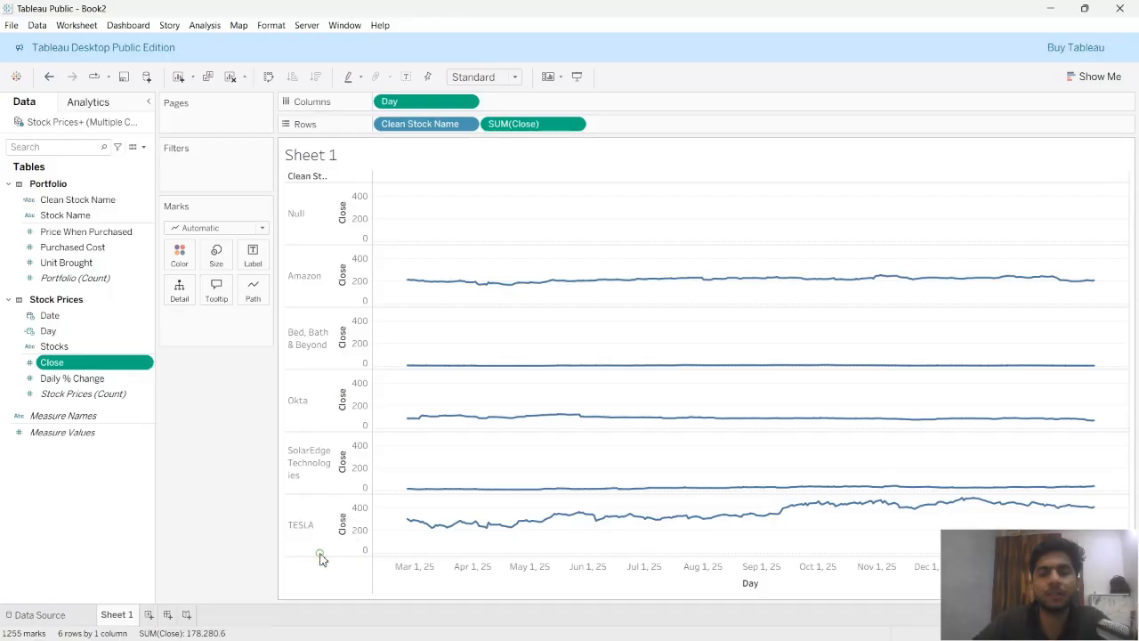
click(486, 281)
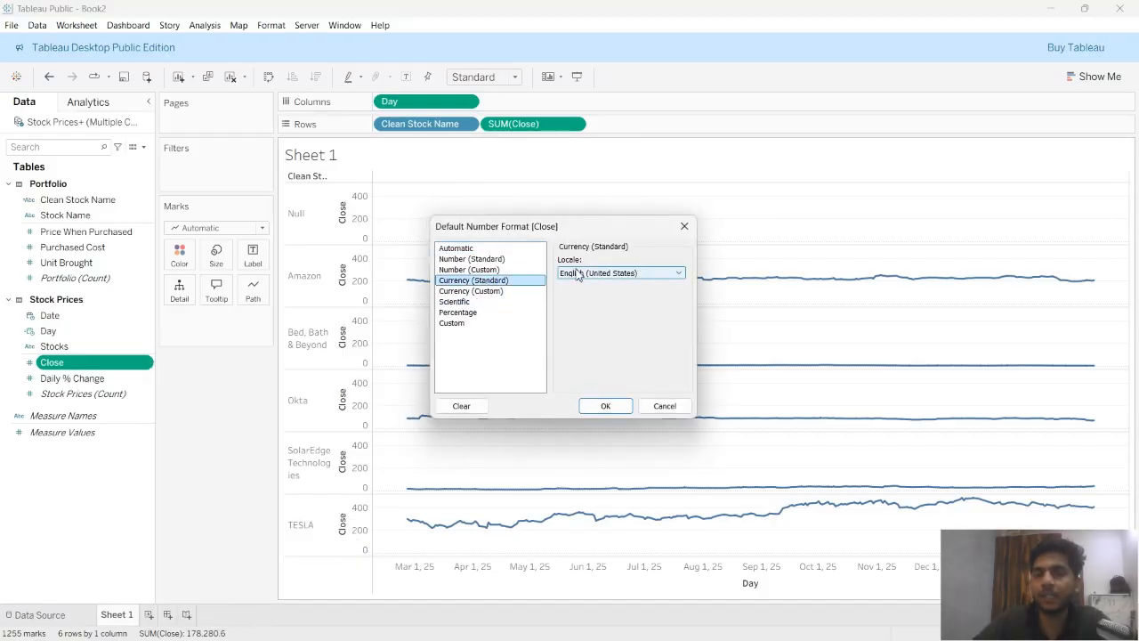
click(637, 274)
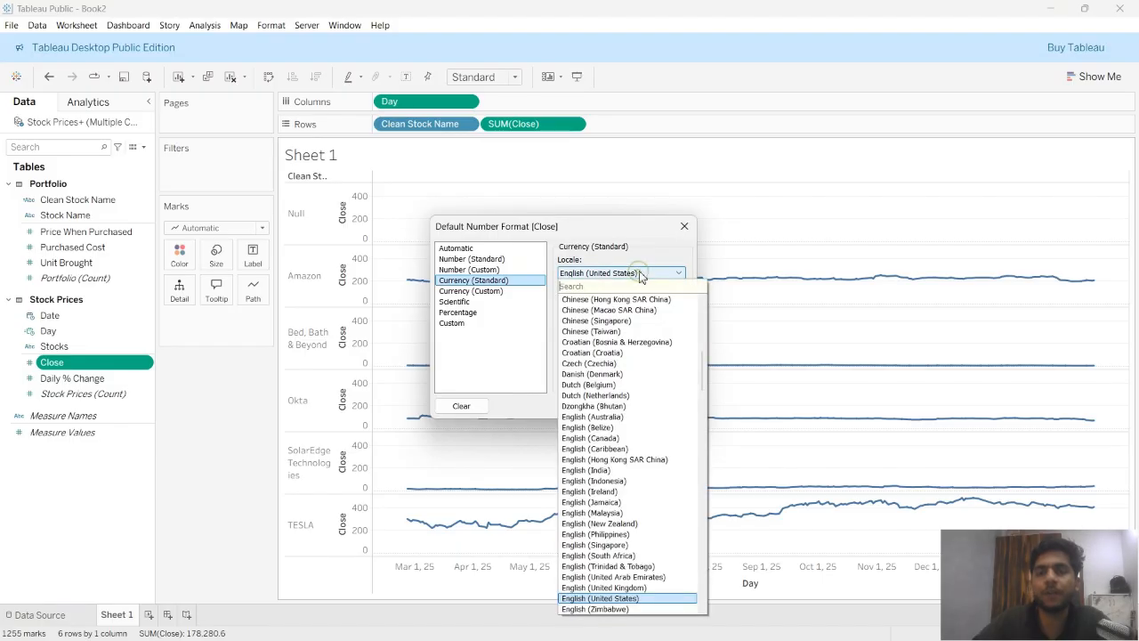
click(547, 325)
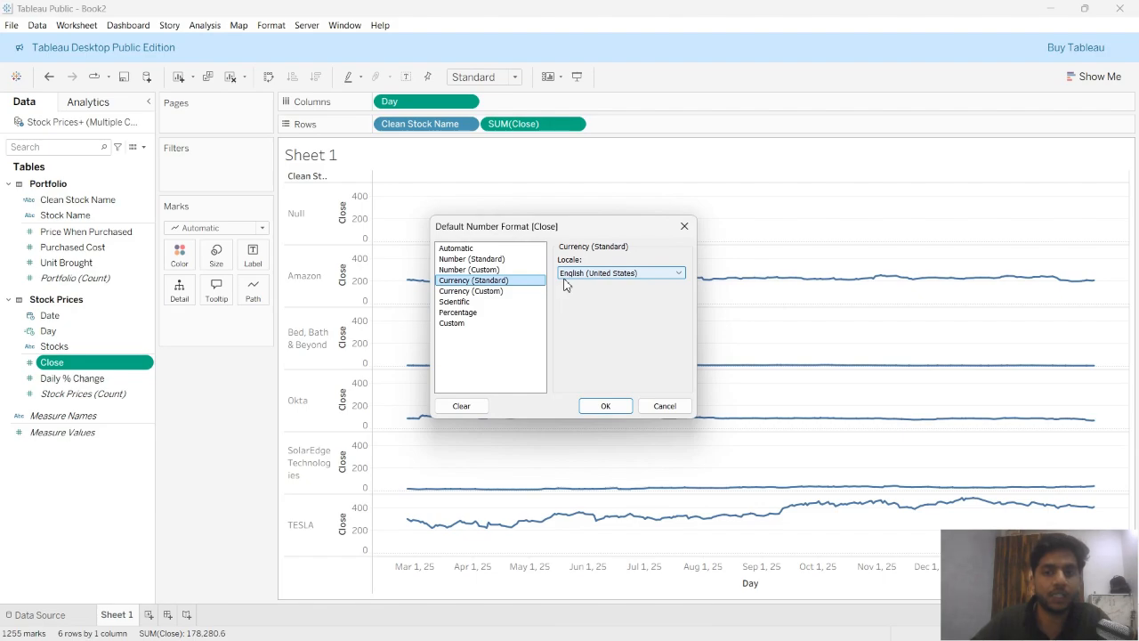
click(614, 405)
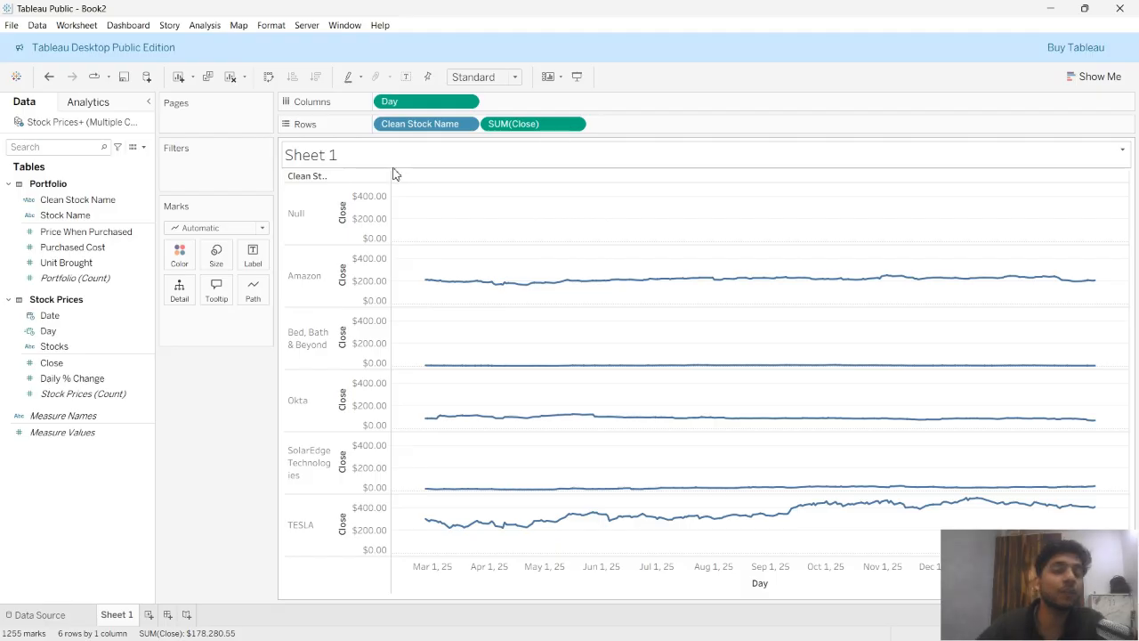
Exclude the Null stock name from the view.
right_click(310, 204)
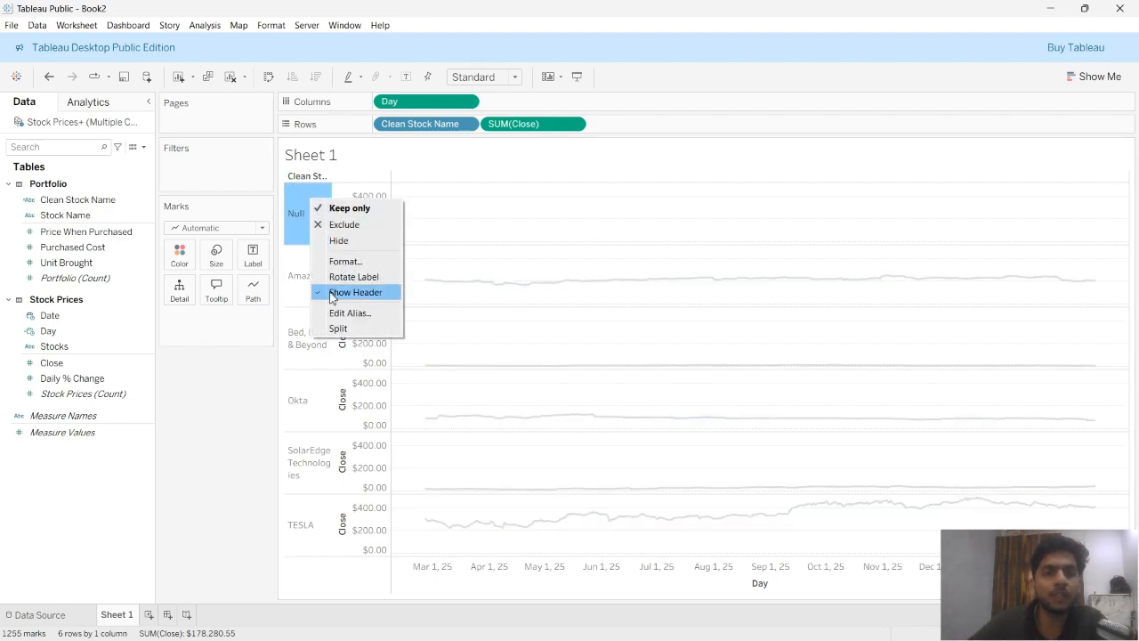
click(350, 230)
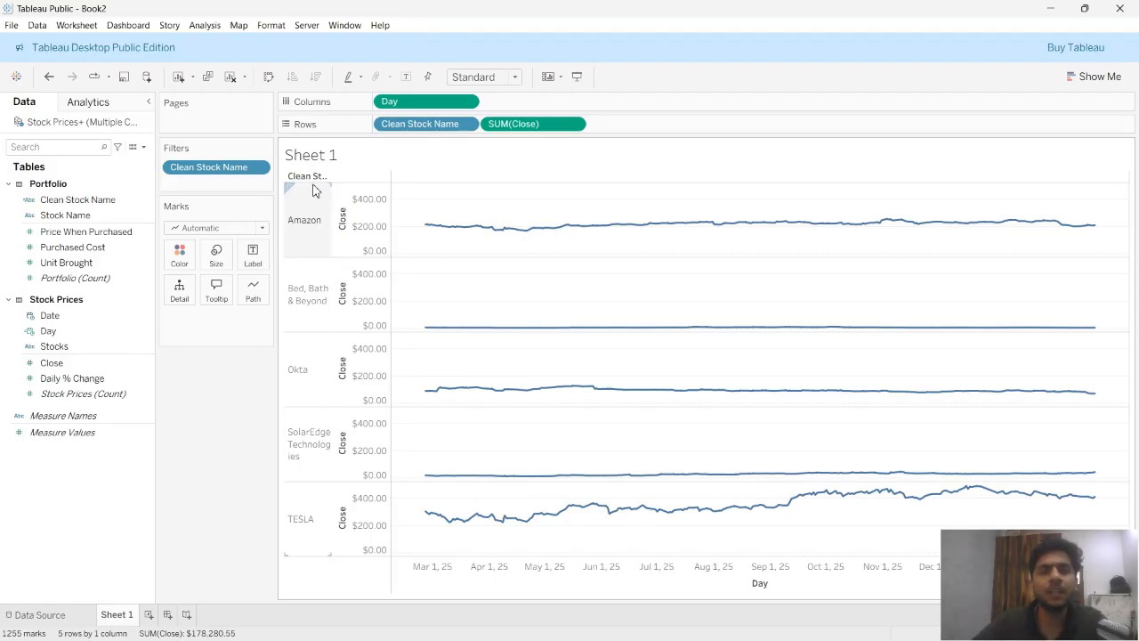
Give the Close axis independent ranges for each row or column, without including zero.
right_click(367, 224)
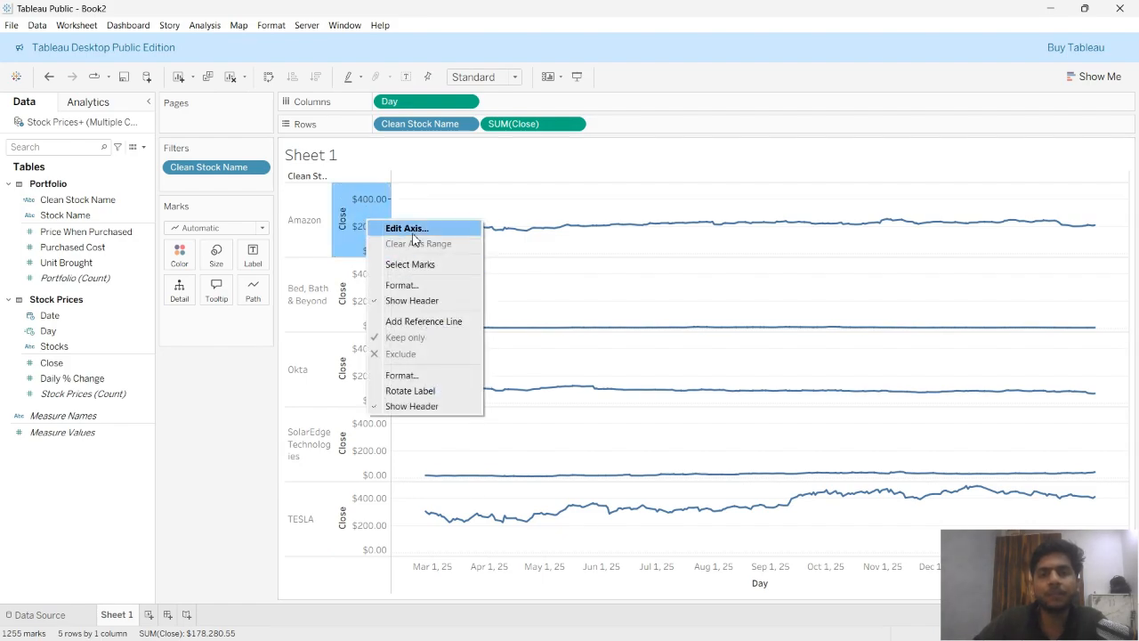
click(414, 232)
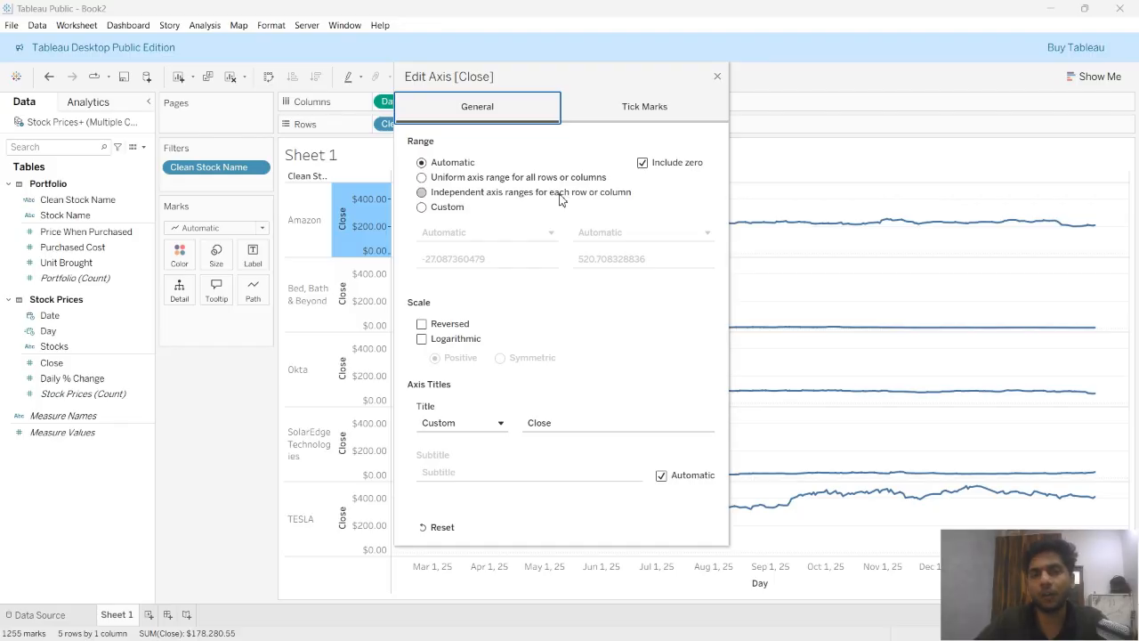
click(559, 196)
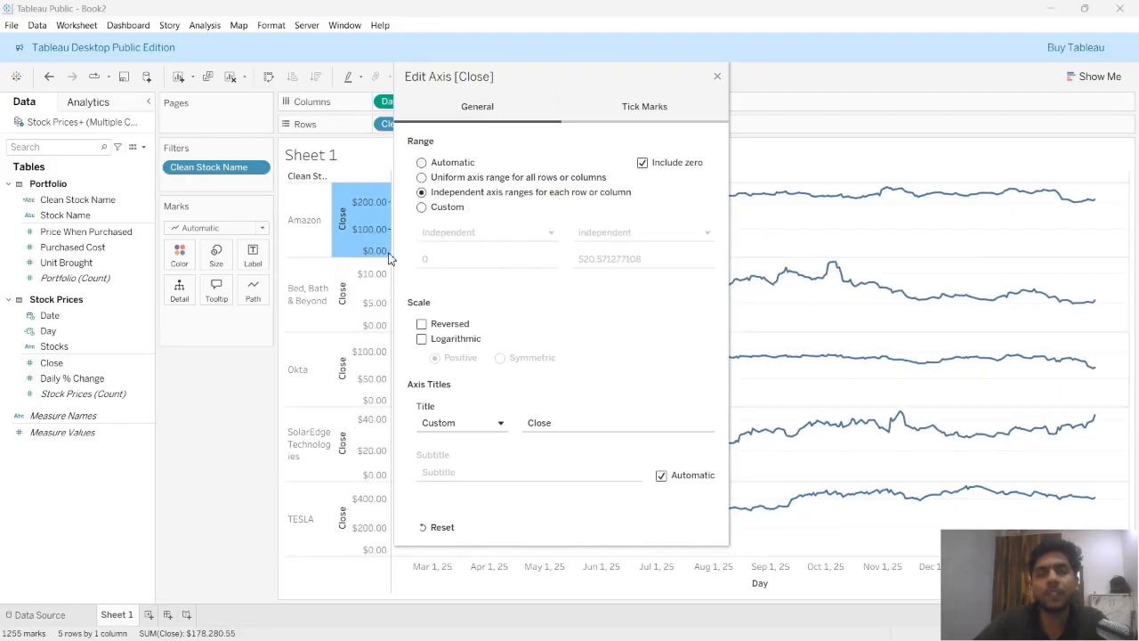
click(642, 163)
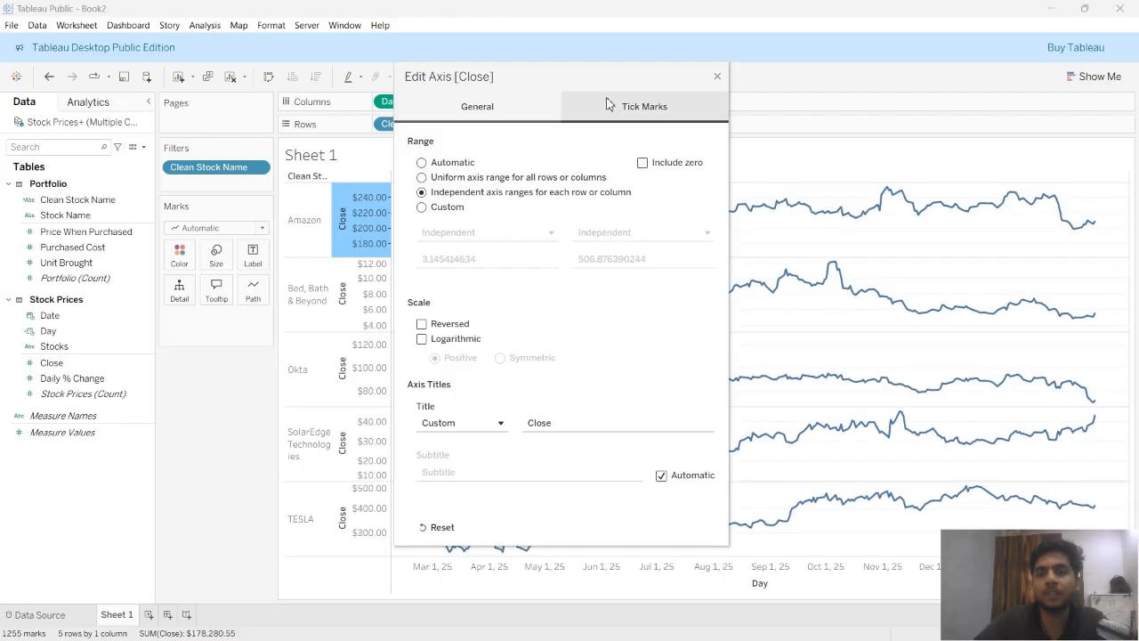
drag(633, 79, 777, 63)
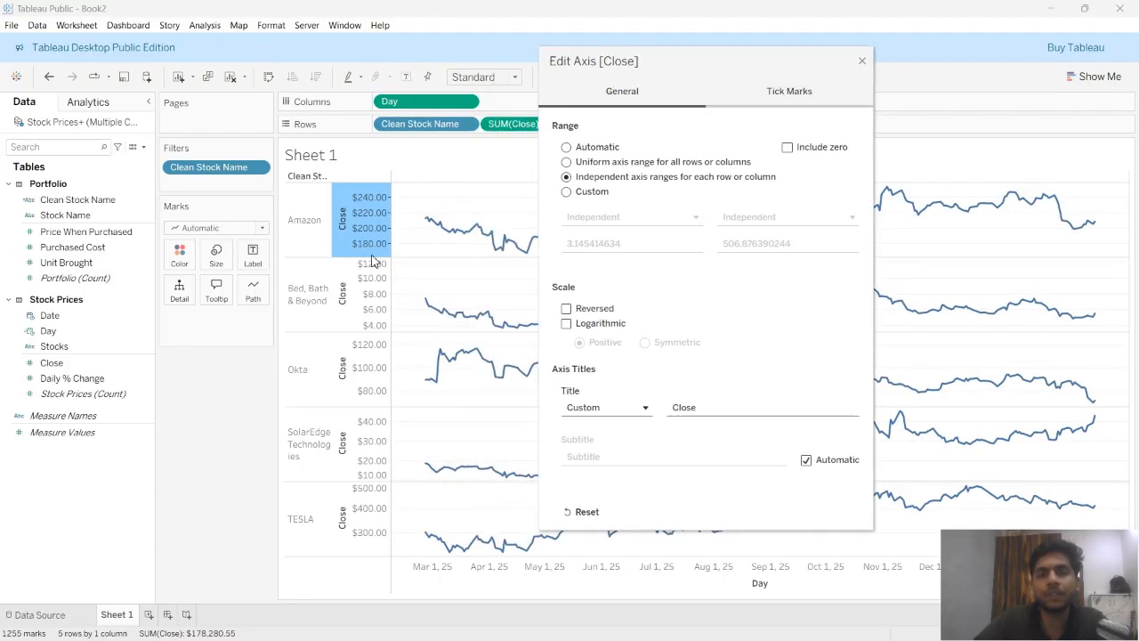
click(787, 147)
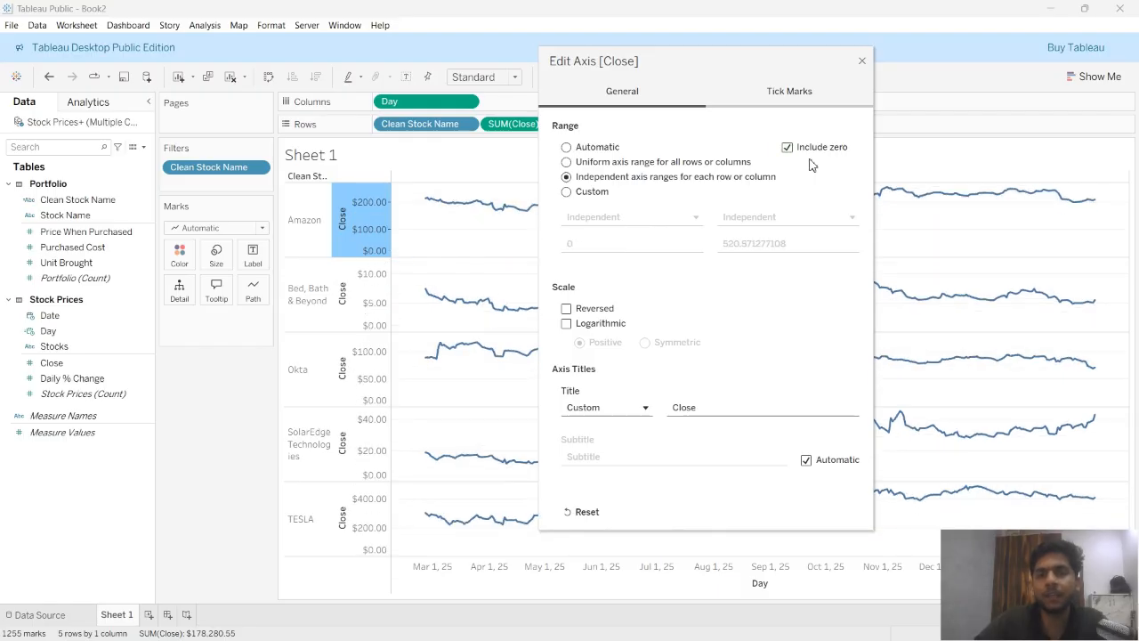
click(786, 146)
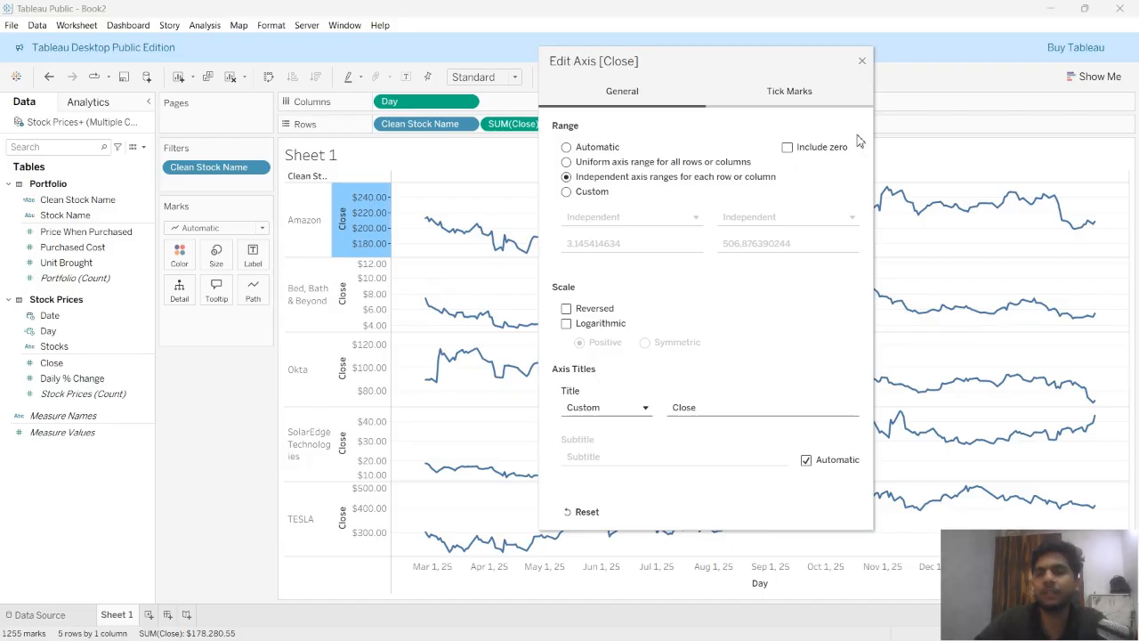
click(862, 62)
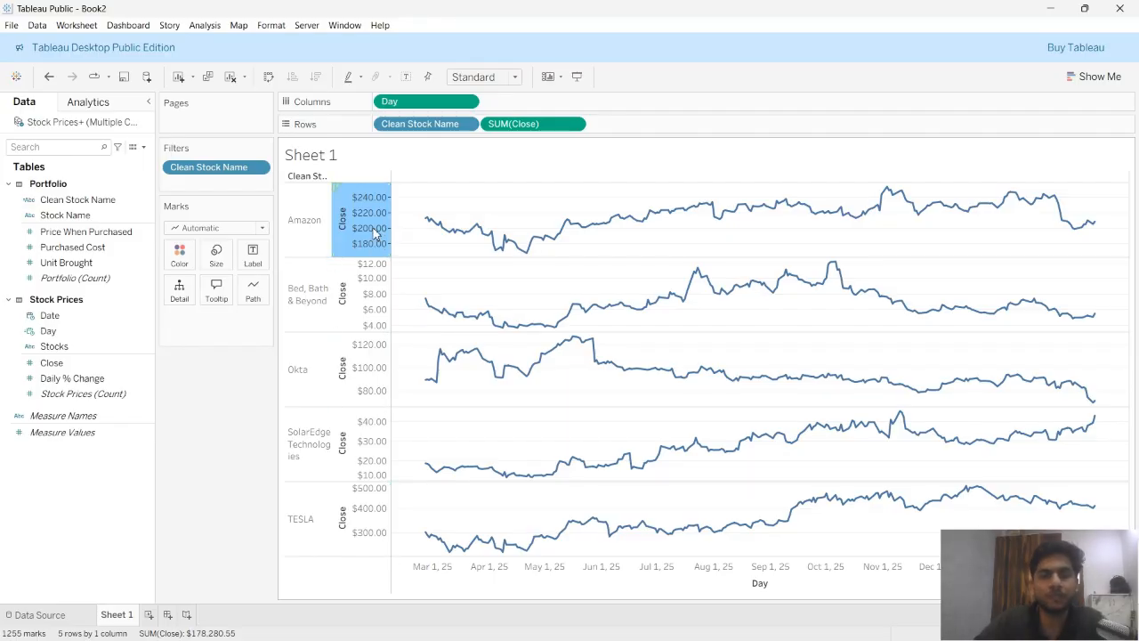
Hide the Close axis header and widen the Clean Stock Name column to fit the full stock names.
right_click(368, 196)
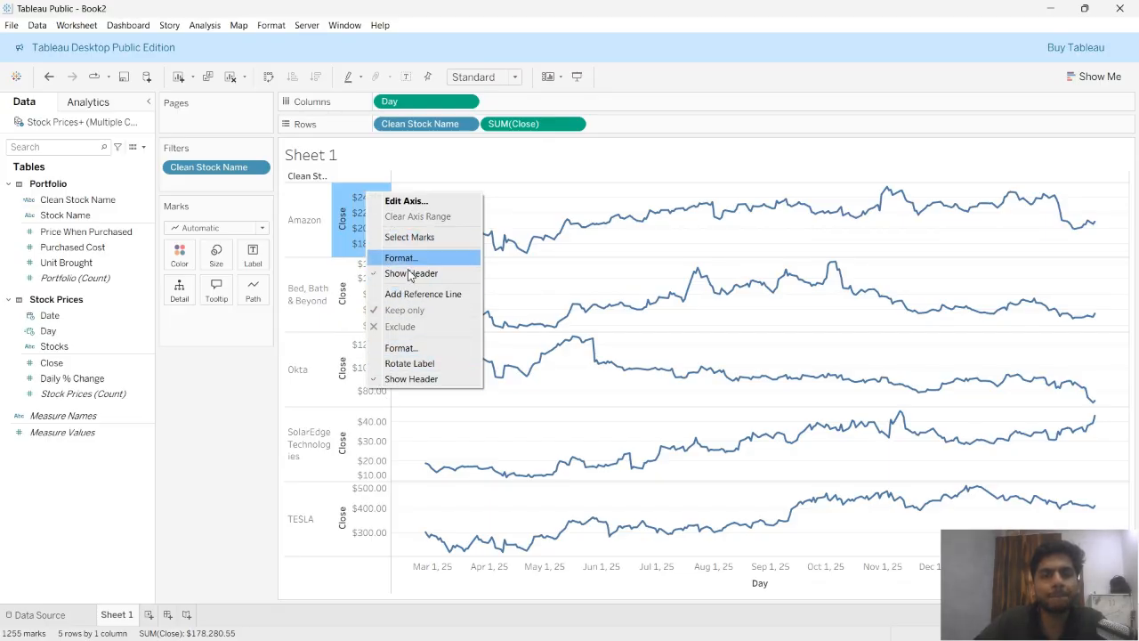
click(378, 276)
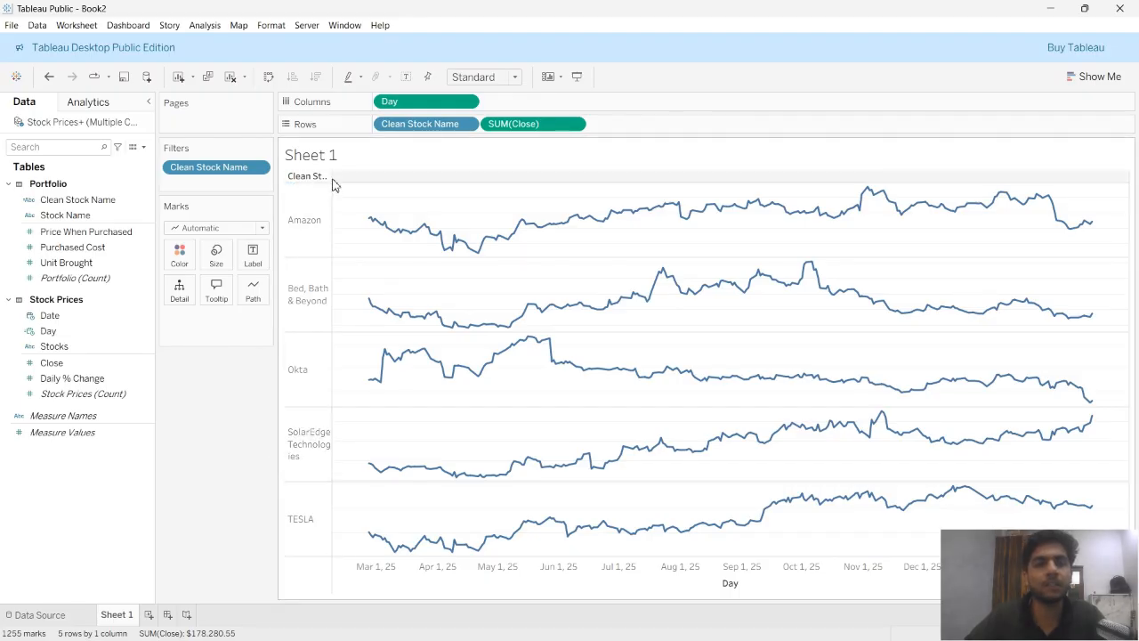
drag(334, 202, 395, 213)
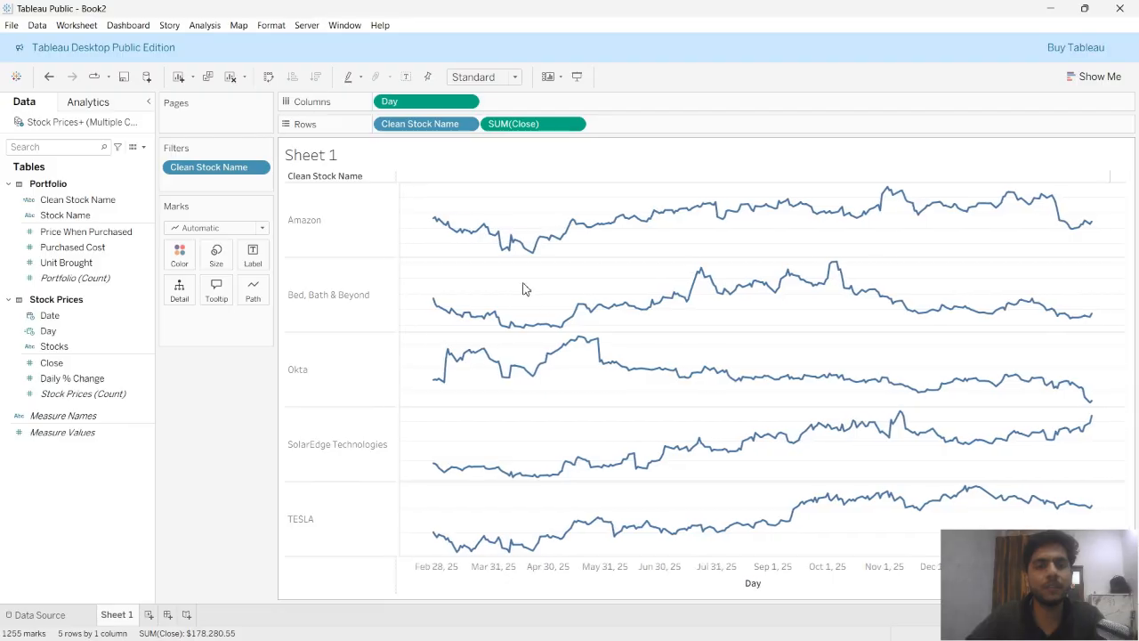
Hide the field labels for rows and clear the title of the Day axis.
right_click(337, 178)
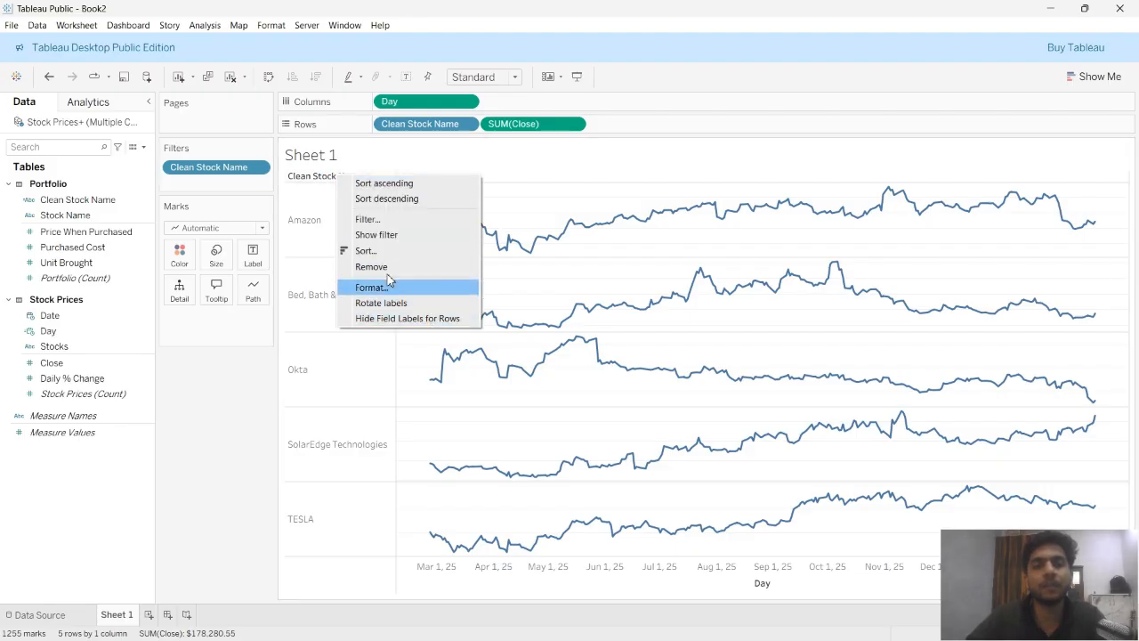
click(380, 318)
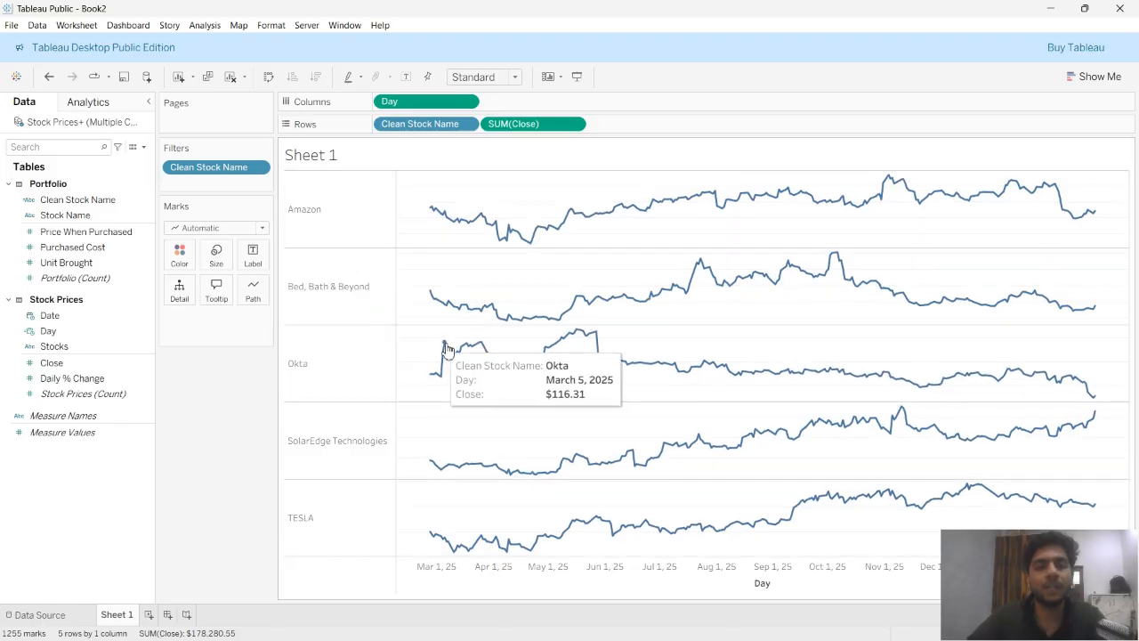
right_click(765, 587)
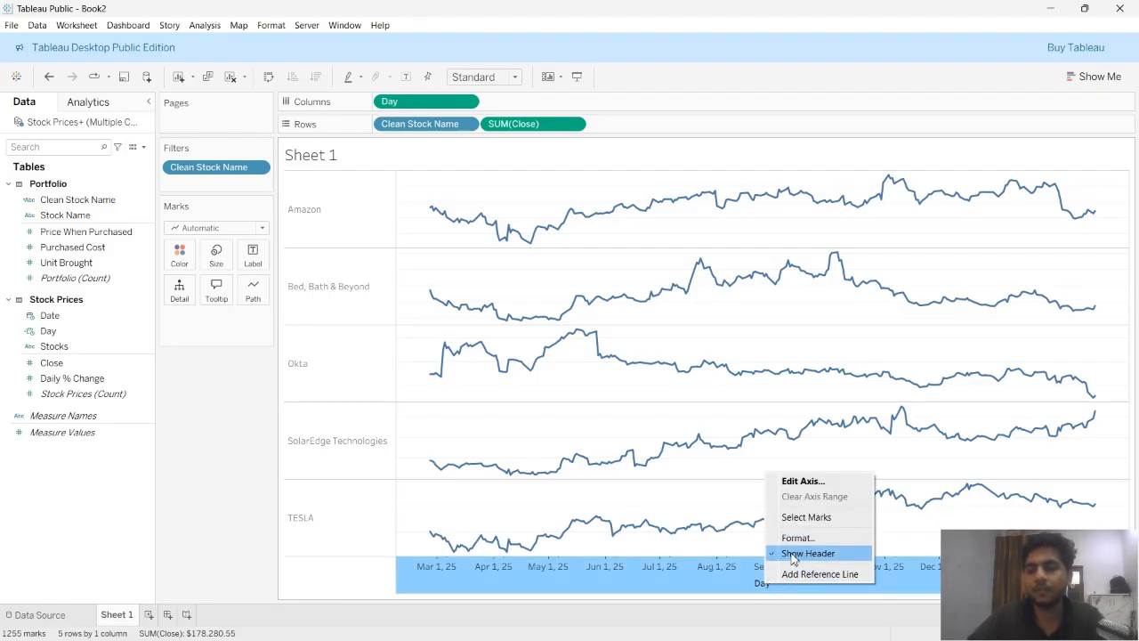
click(798, 485)
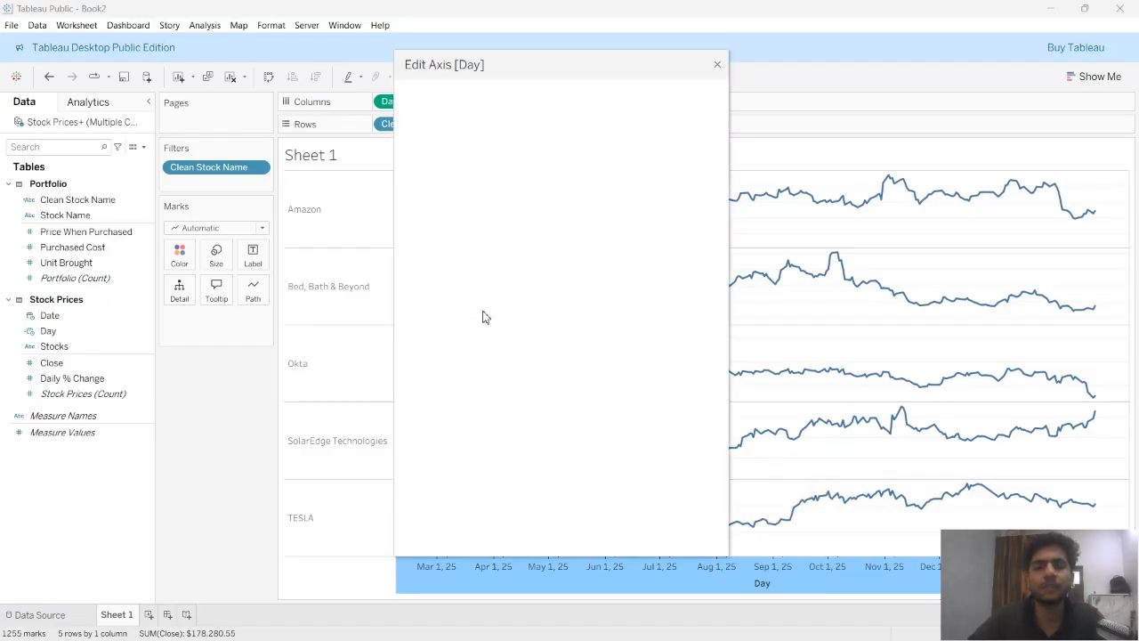
drag(545, 434, 529, 436)
text(Title)
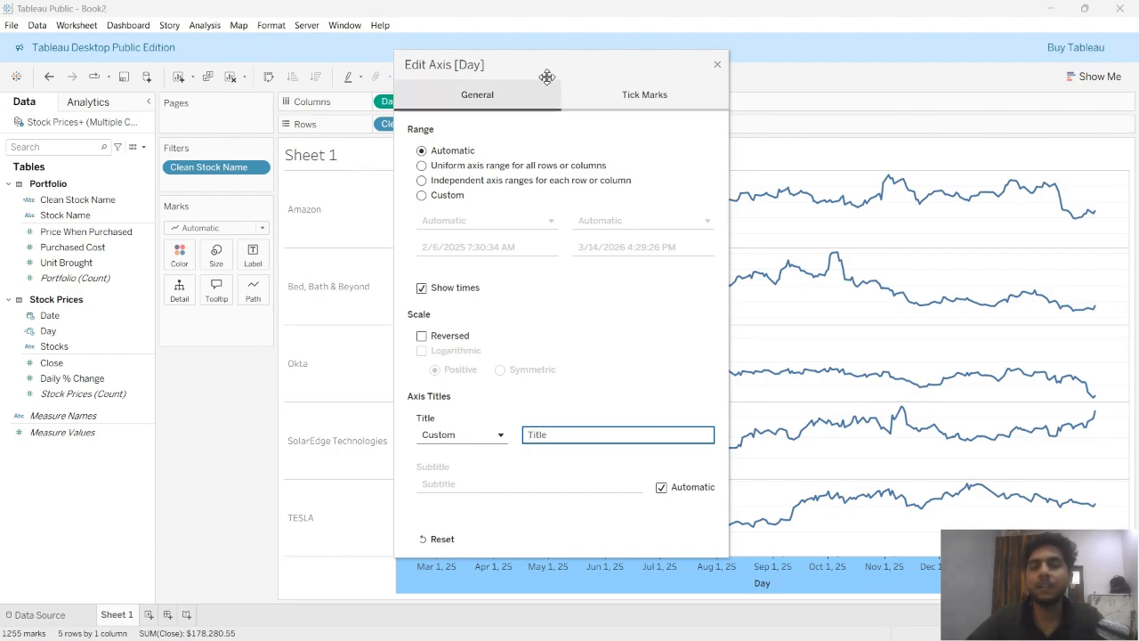
drag(546, 69, 391, 53)
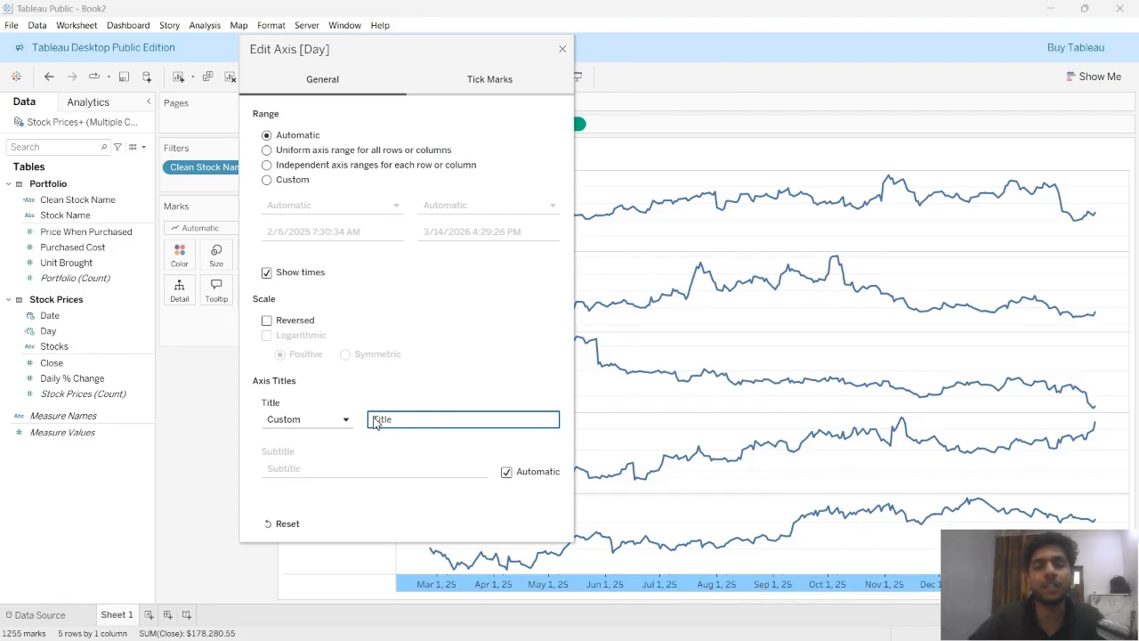
click(563, 51)
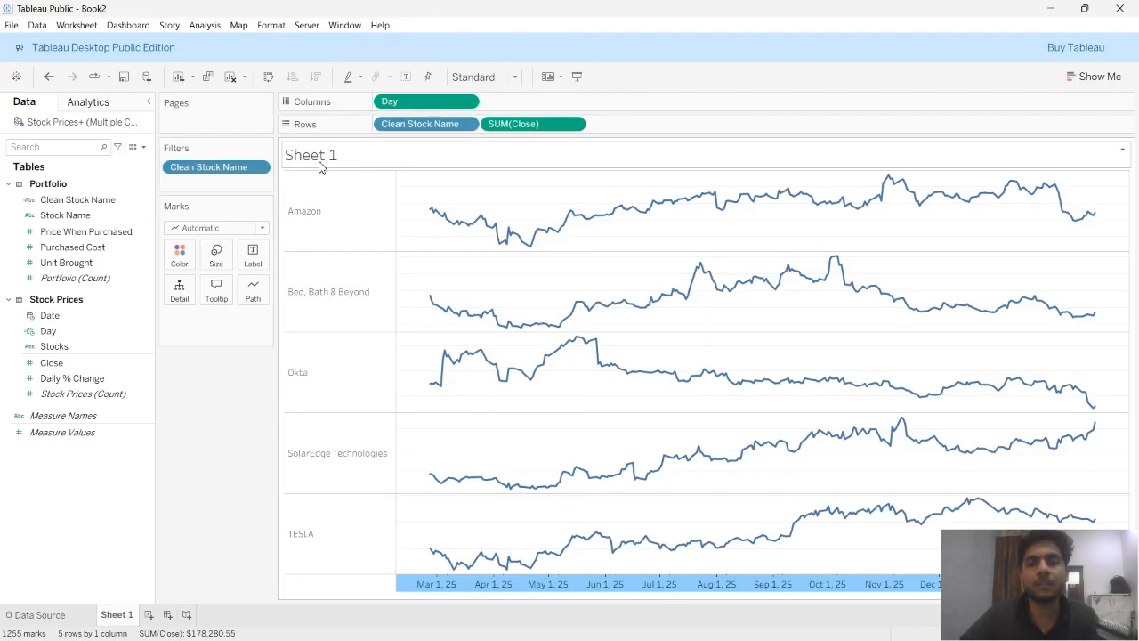
Rename the sheet to Stock Area Chart and change its mark type to Area.
double_click(110, 614)
text(S)
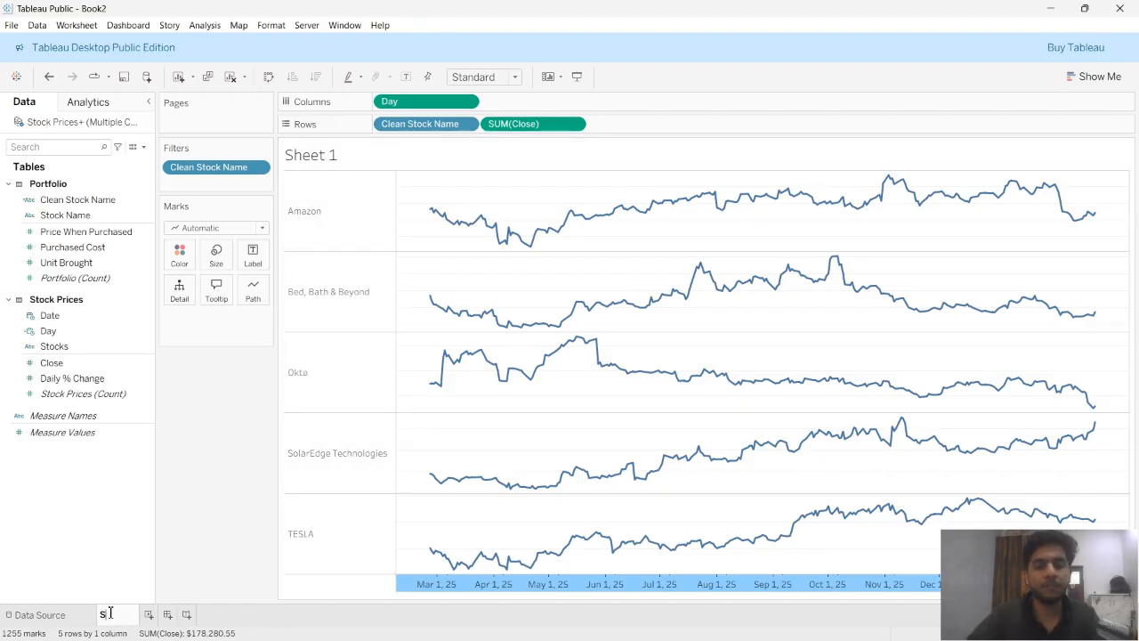
text(tock Ar)
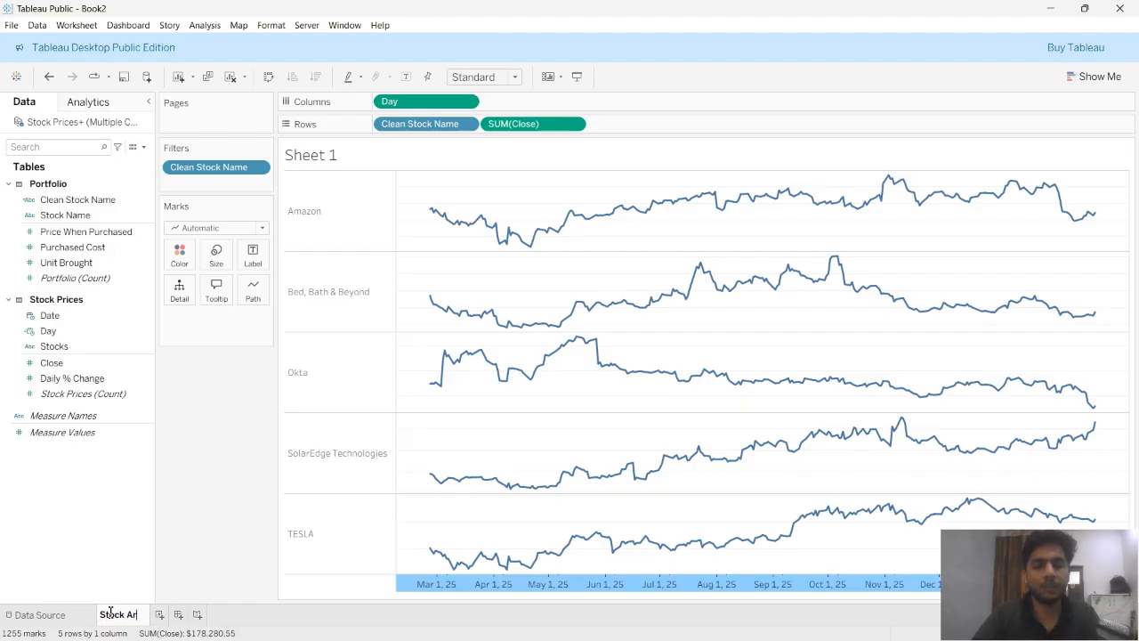
text(ea Chart)
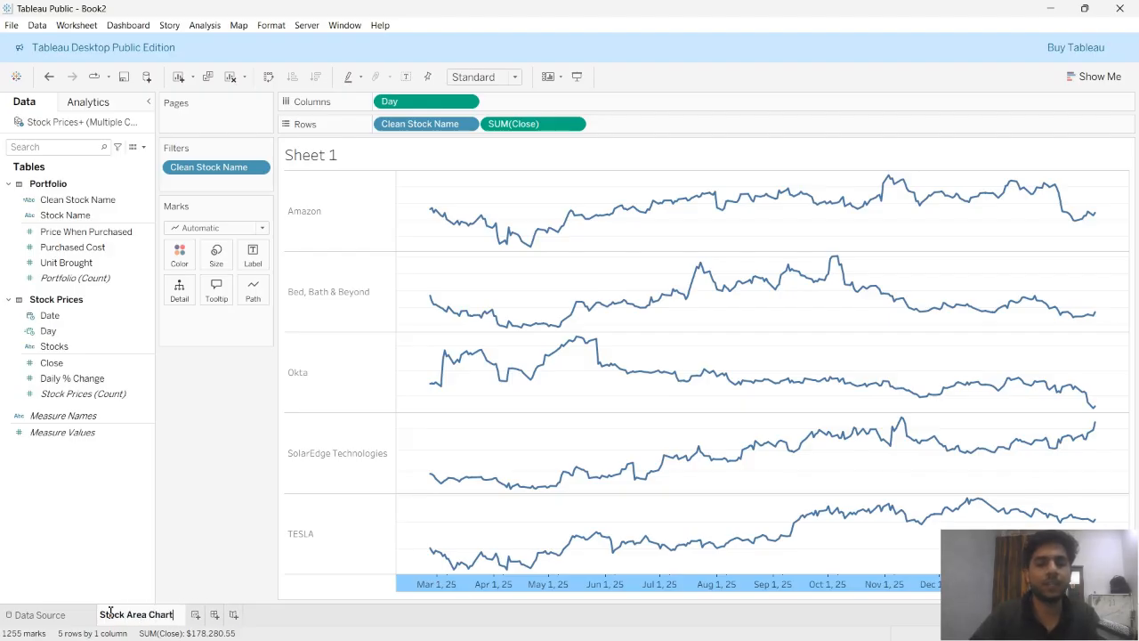
key(Return)
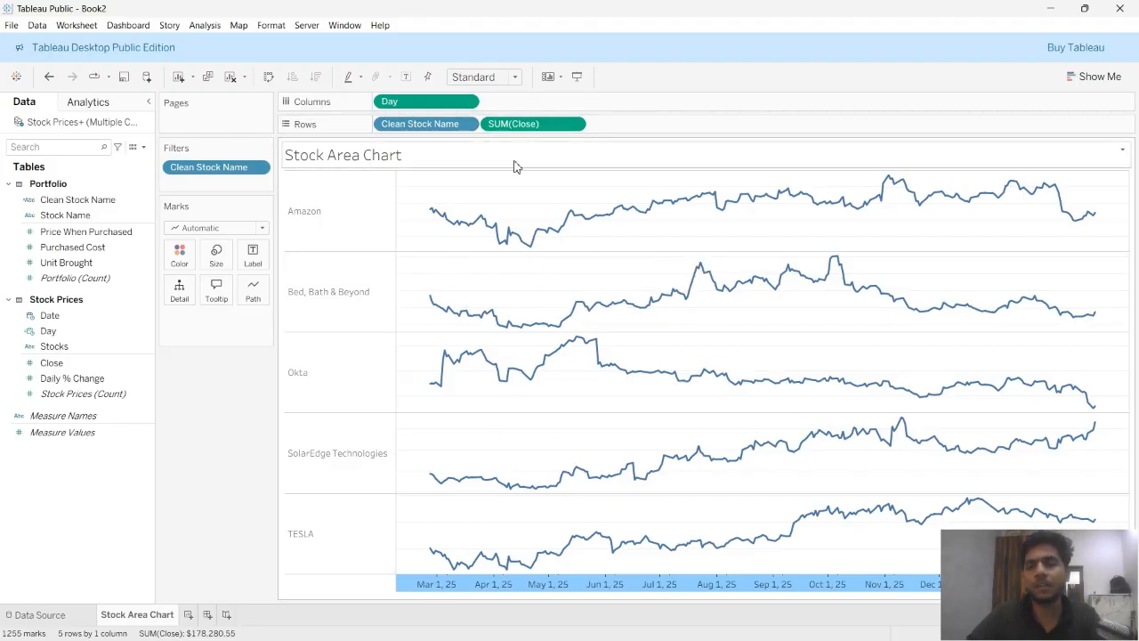
click(221, 230)
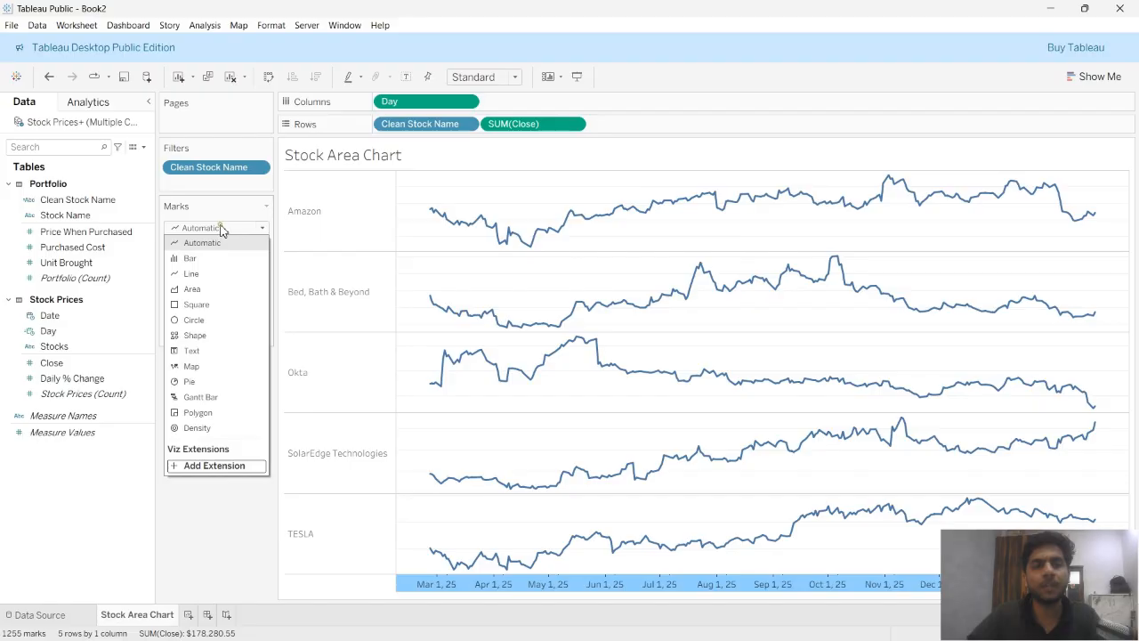
click(191, 289)
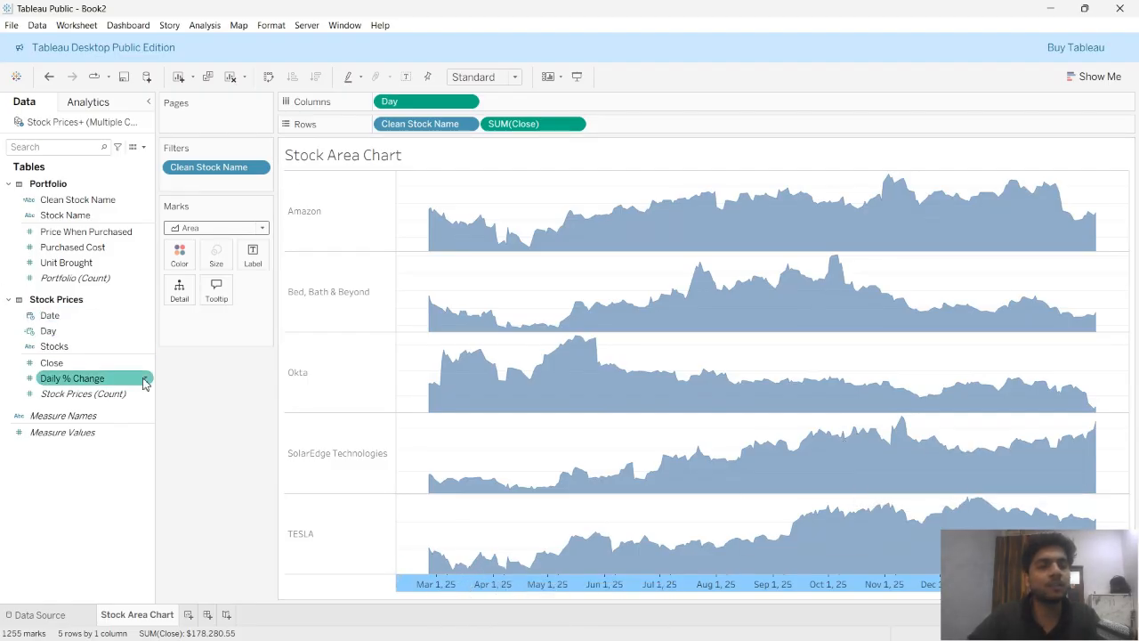
Set the default date format of the Day field to 03/14/01.
click(147, 332)
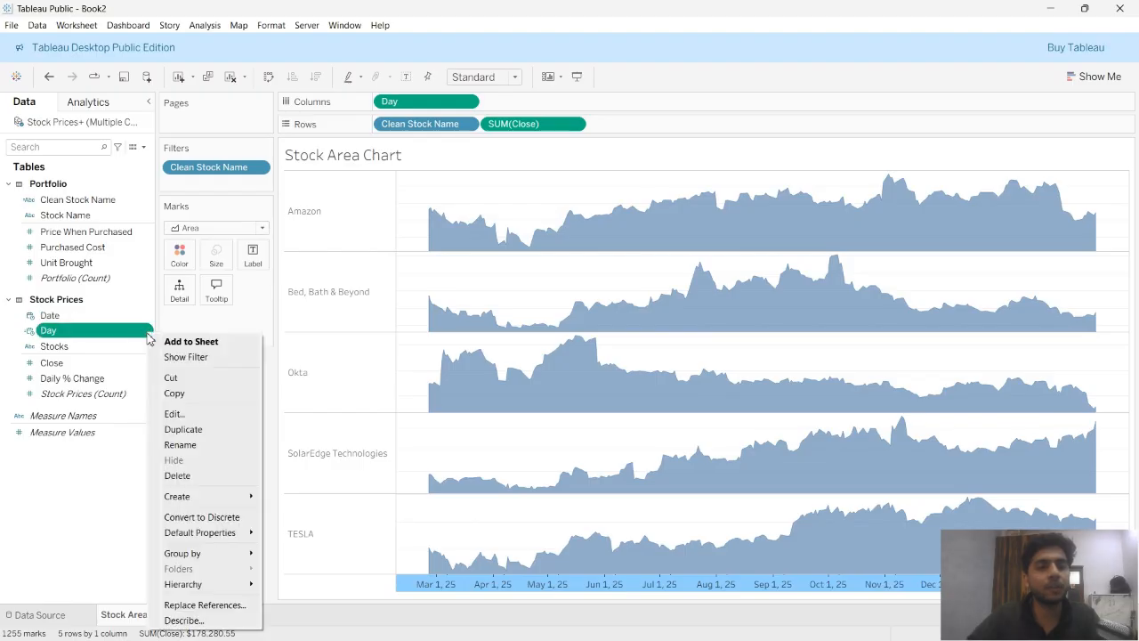
mouse_move(188, 542)
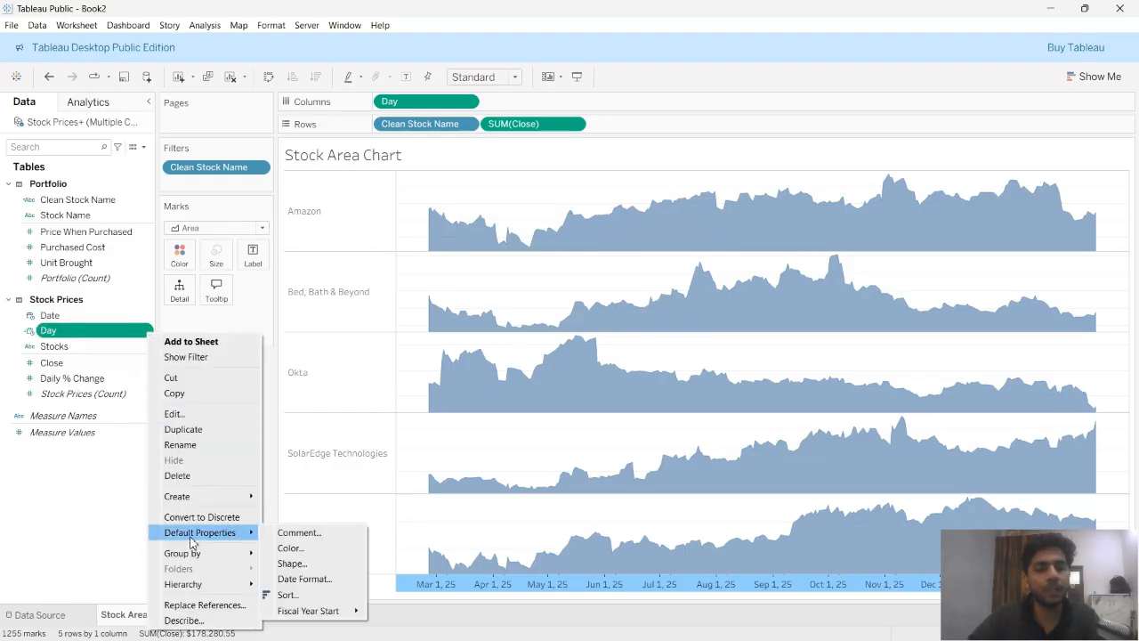
click(307, 580)
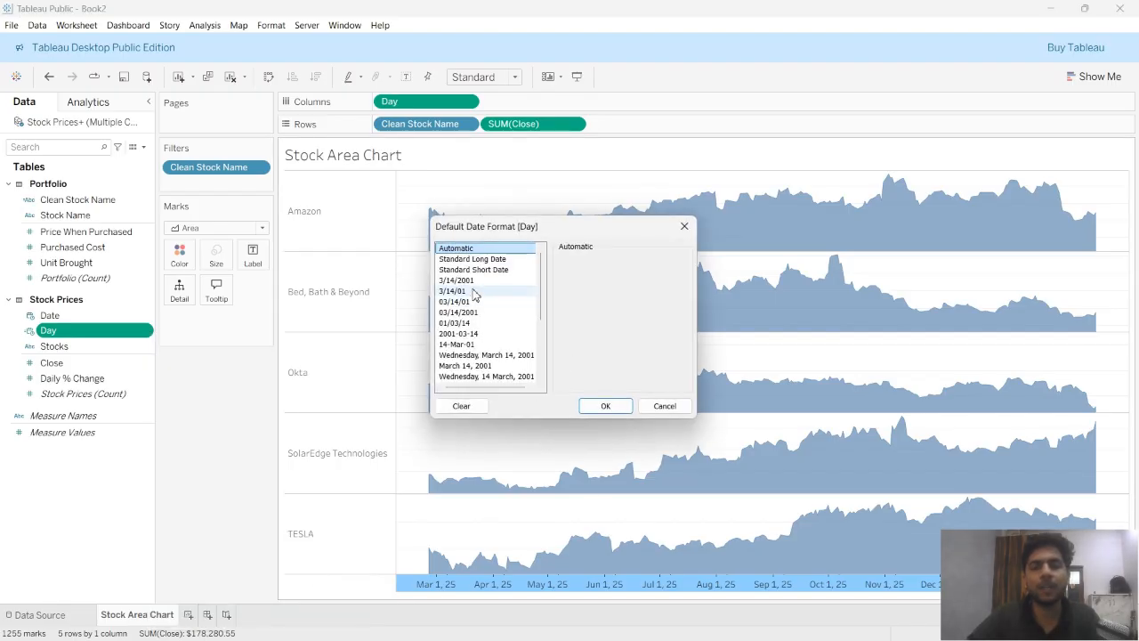
scroll(469, 303, down, 3)
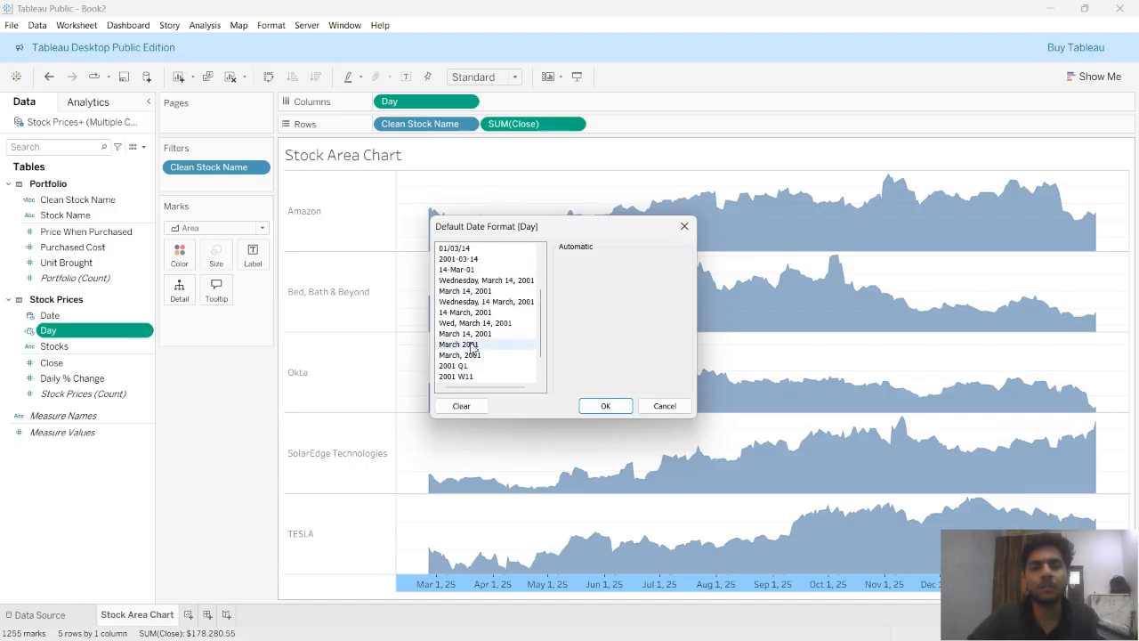
scroll(472, 345, up, 1)
click(474, 259)
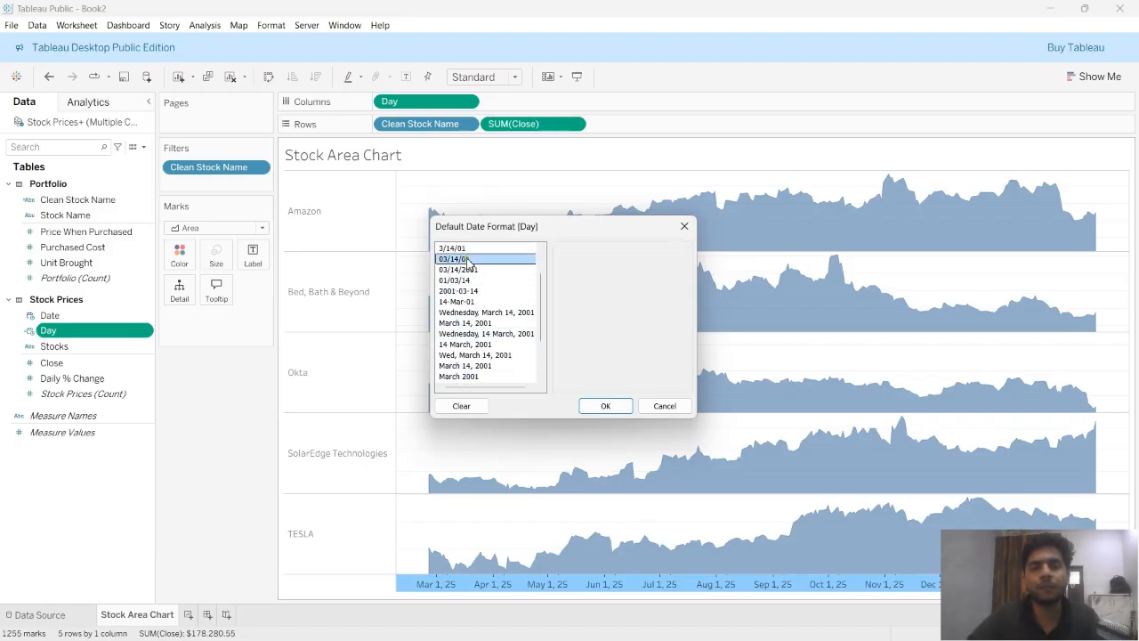
click(600, 406)
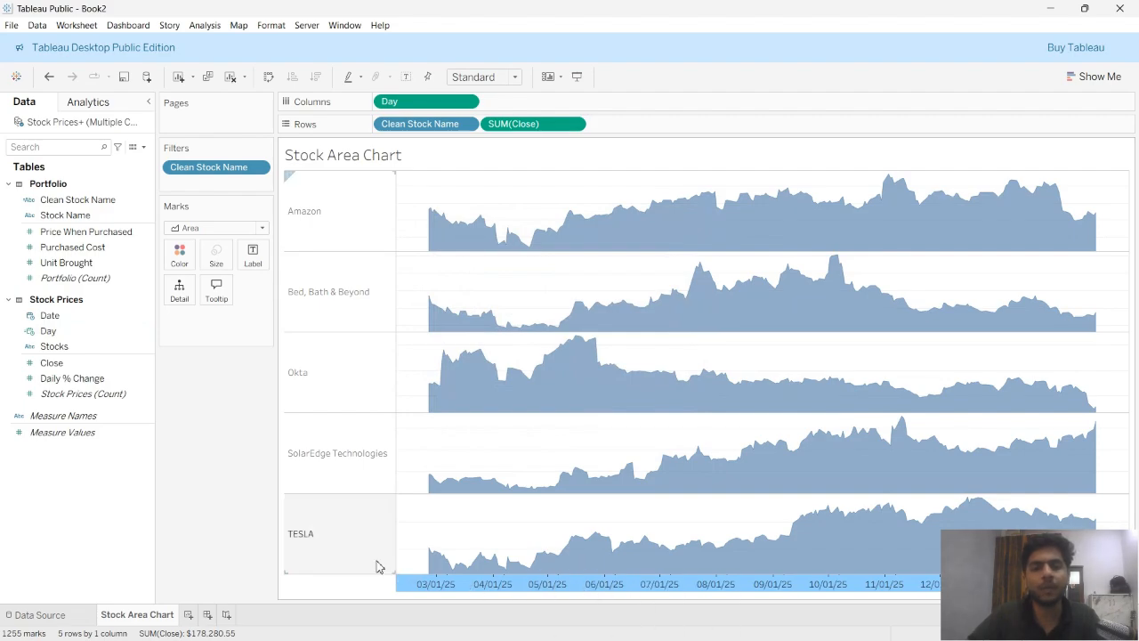
Give the Day field a custom default date format of dd mmm yy.
click(146, 330)
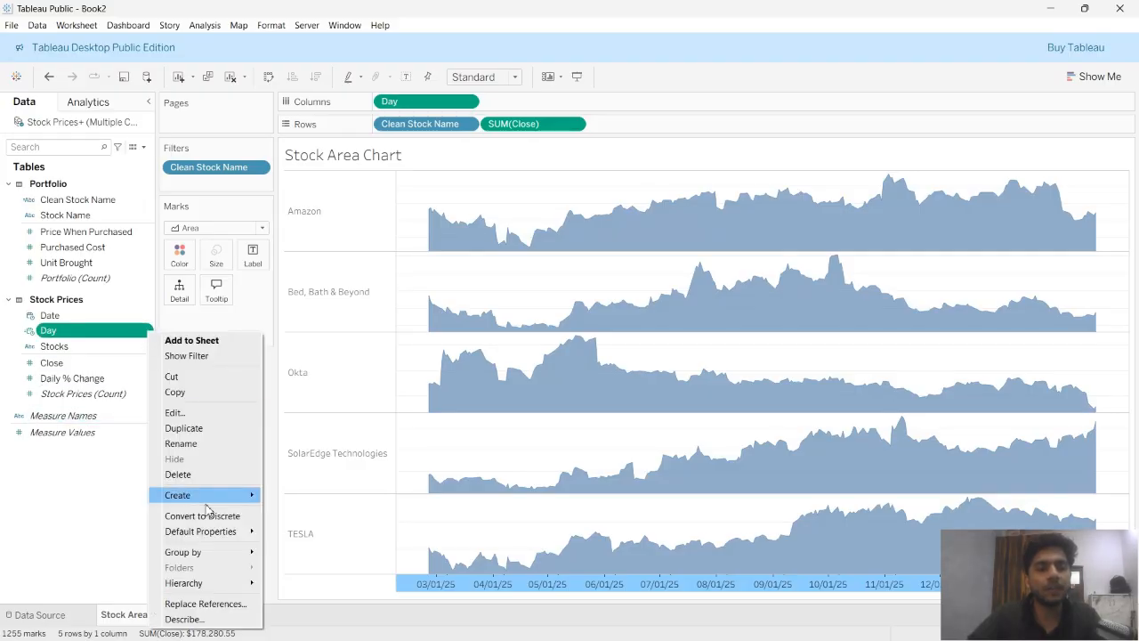
mouse_move(233, 534)
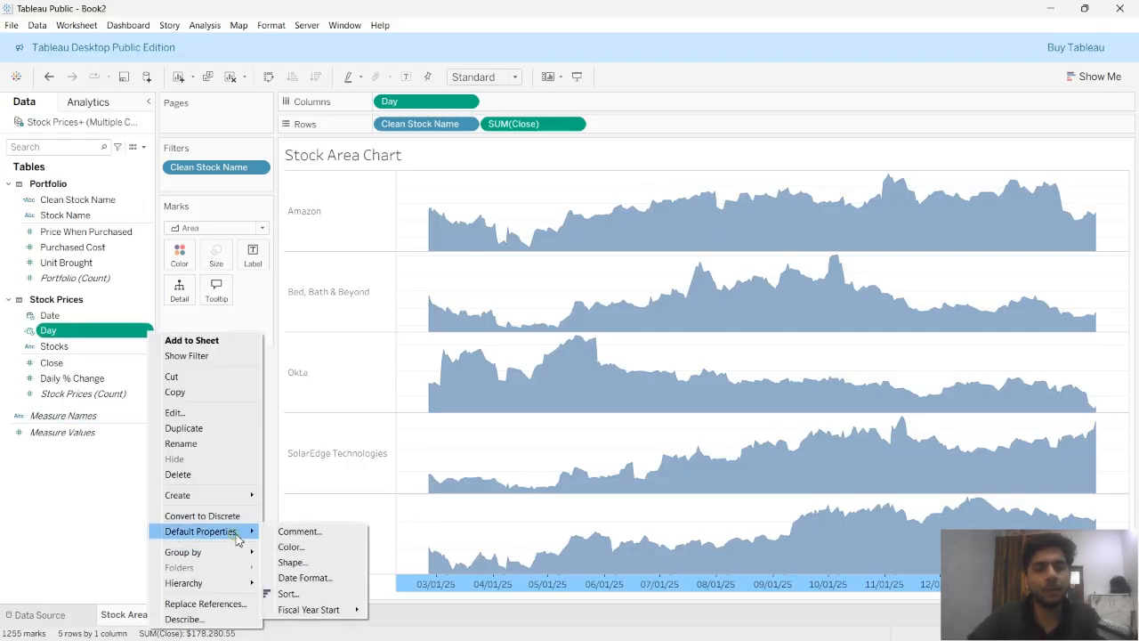
click(313, 578)
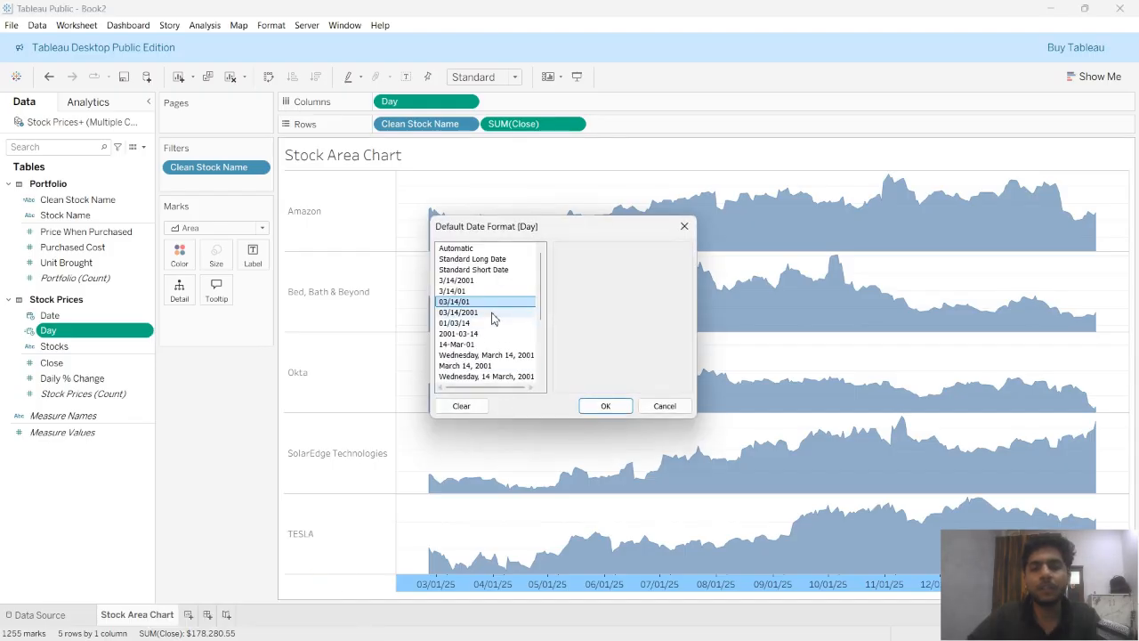
scroll(494, 318, down, 4)
click(498, 377)
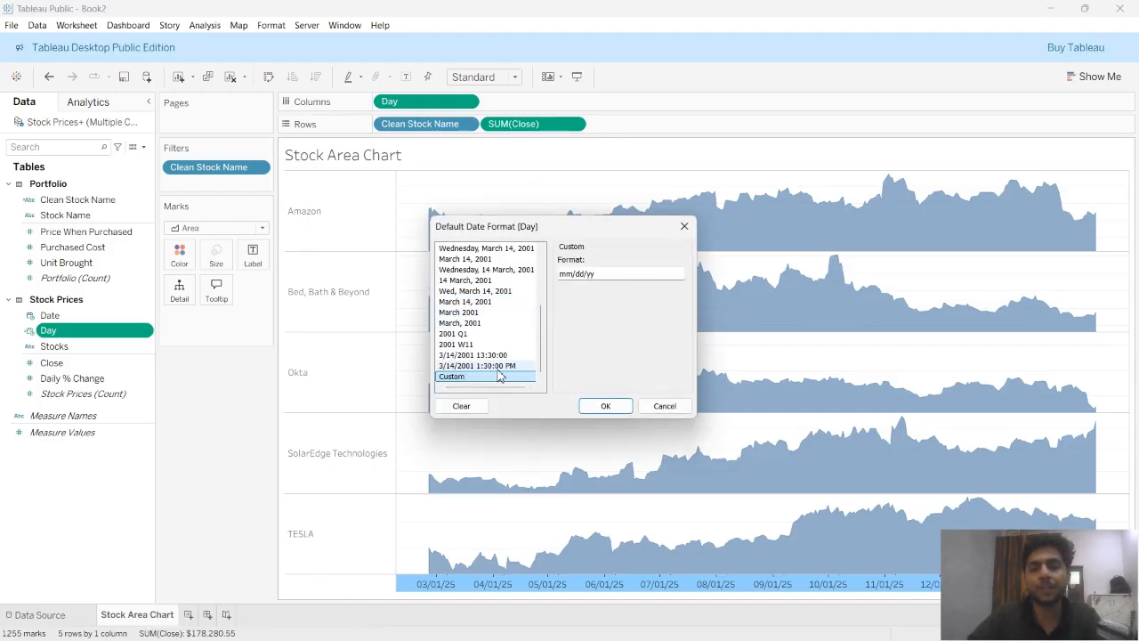
drag(618, 273, 574, 274)
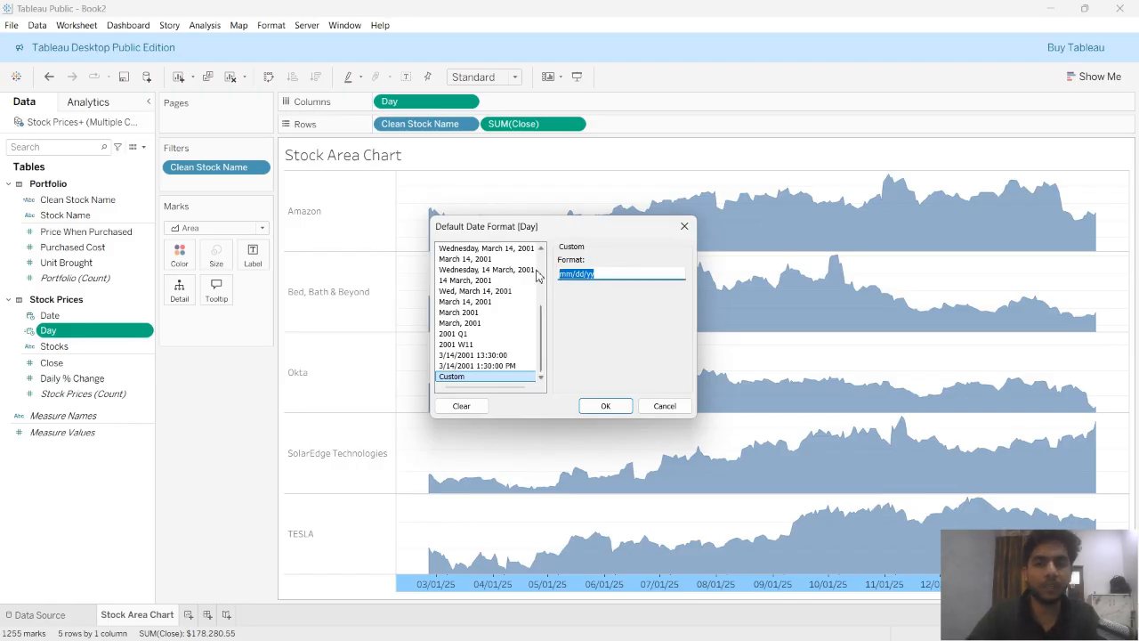
text(dd mmm)
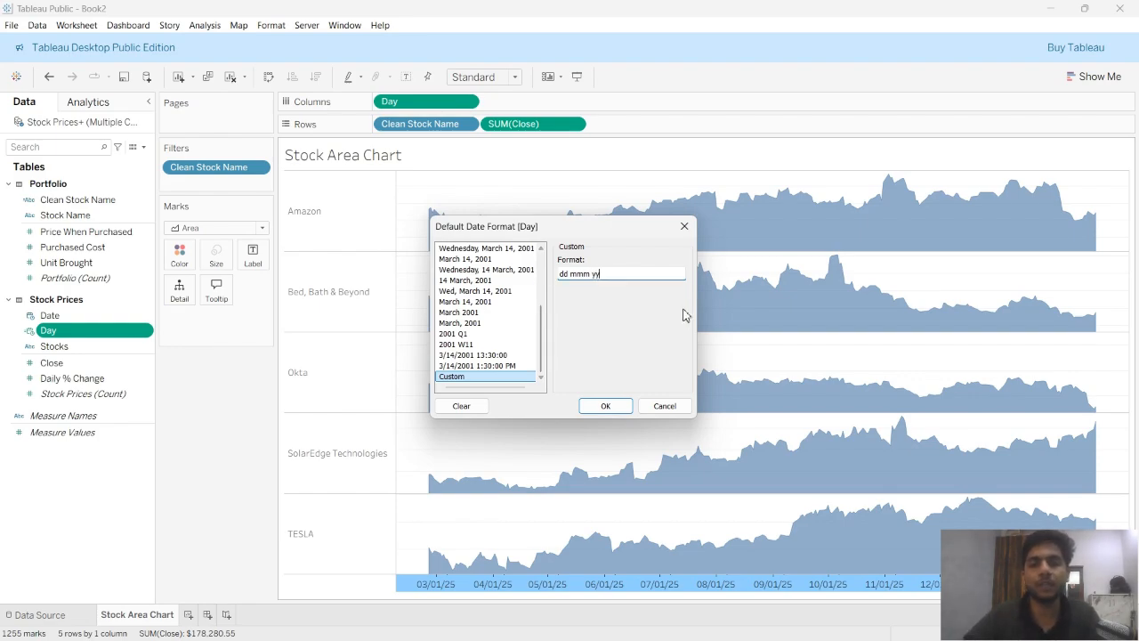
click(625, 410)
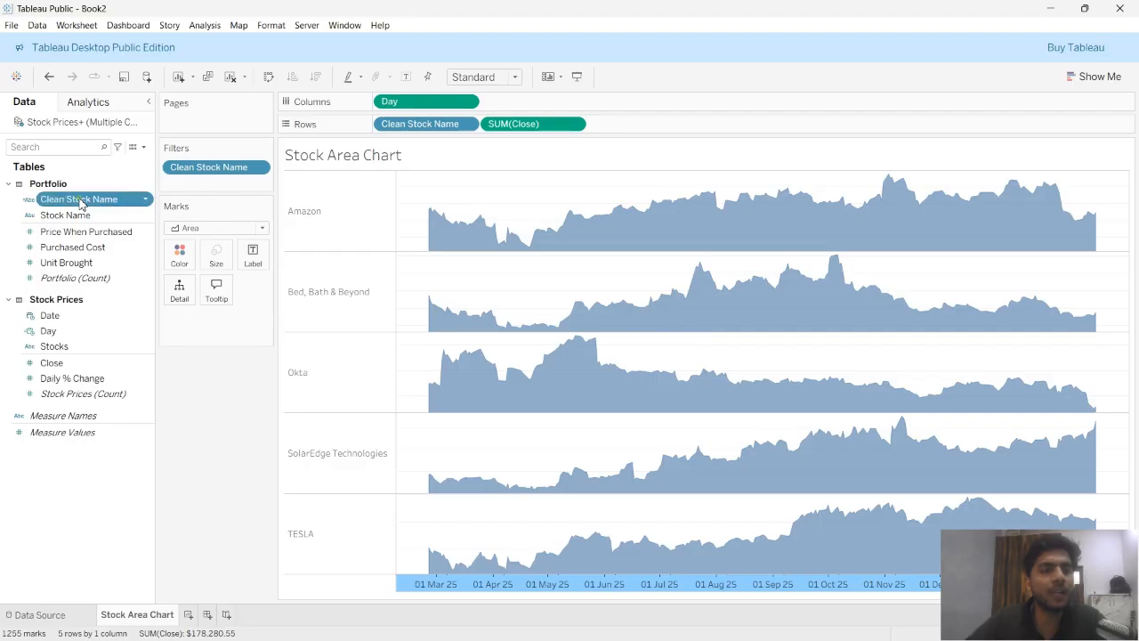
Color the area marks by Clean Stock Name and hide the color legend card.
drag(86, 205, 180, 259)
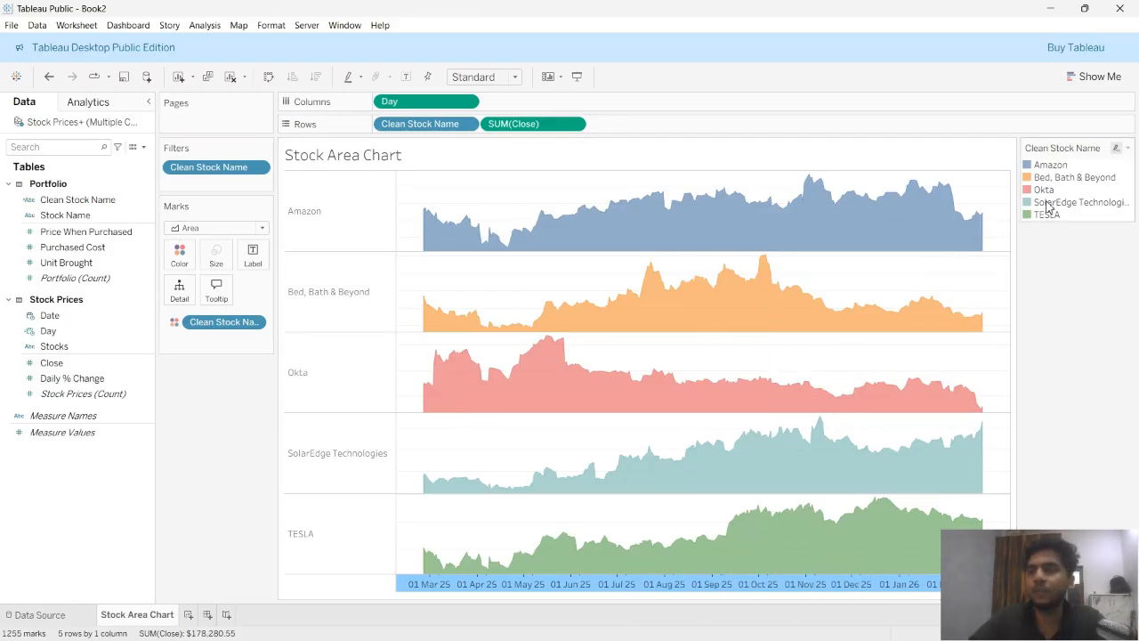
click(1127, 149)
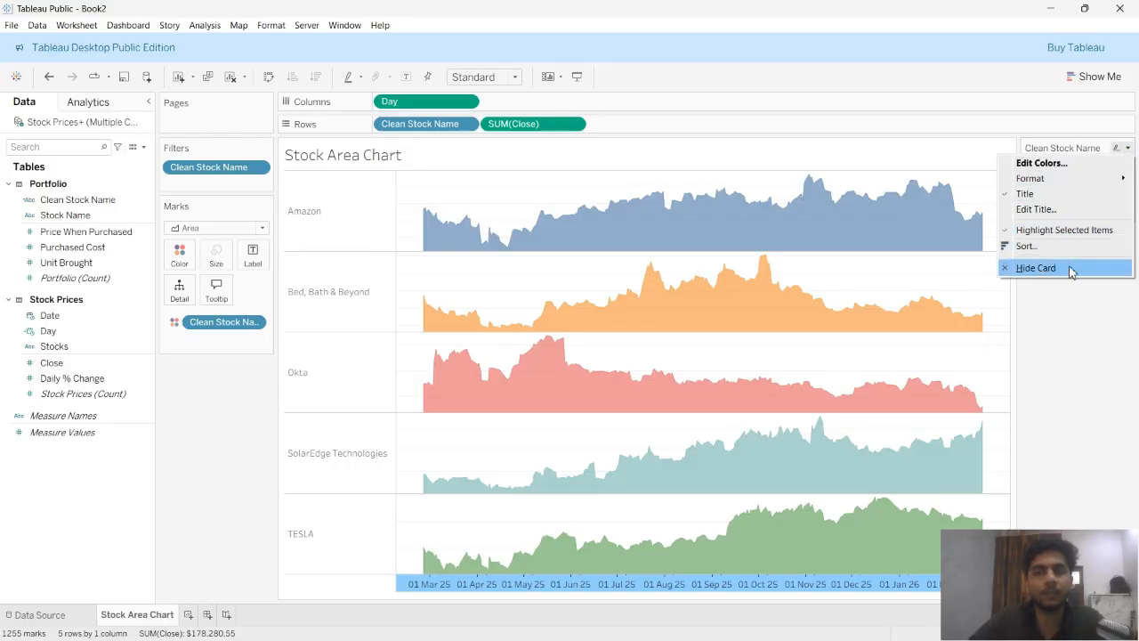
click(1035, 268)
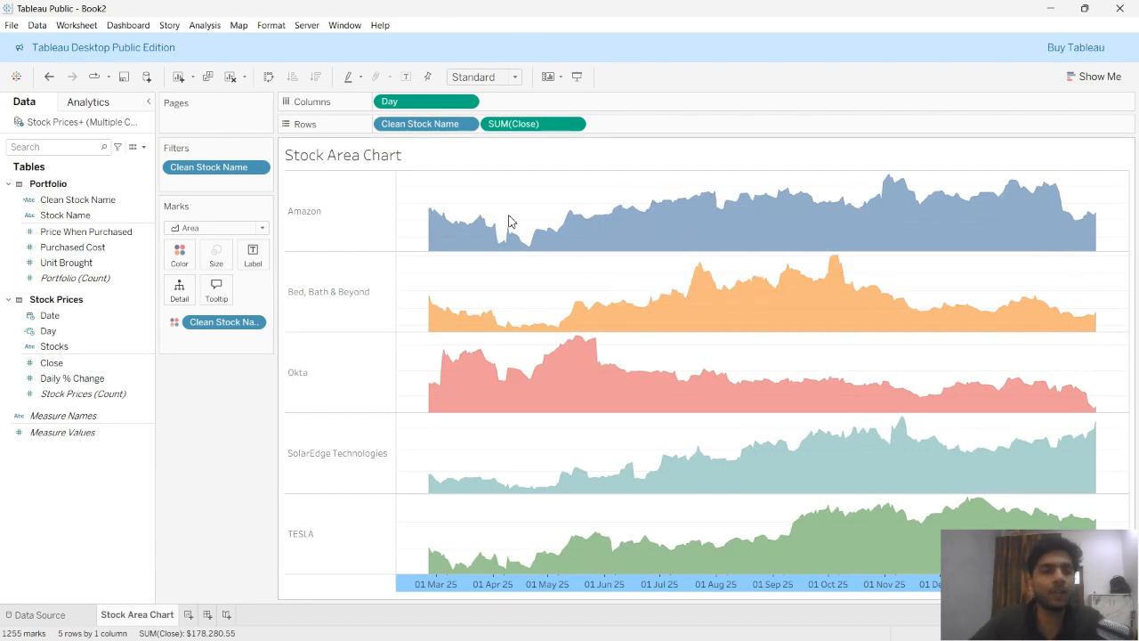
Assign the Blue-Teal color palette to the Clean Stock Name values.
mouse_move(528, 246)
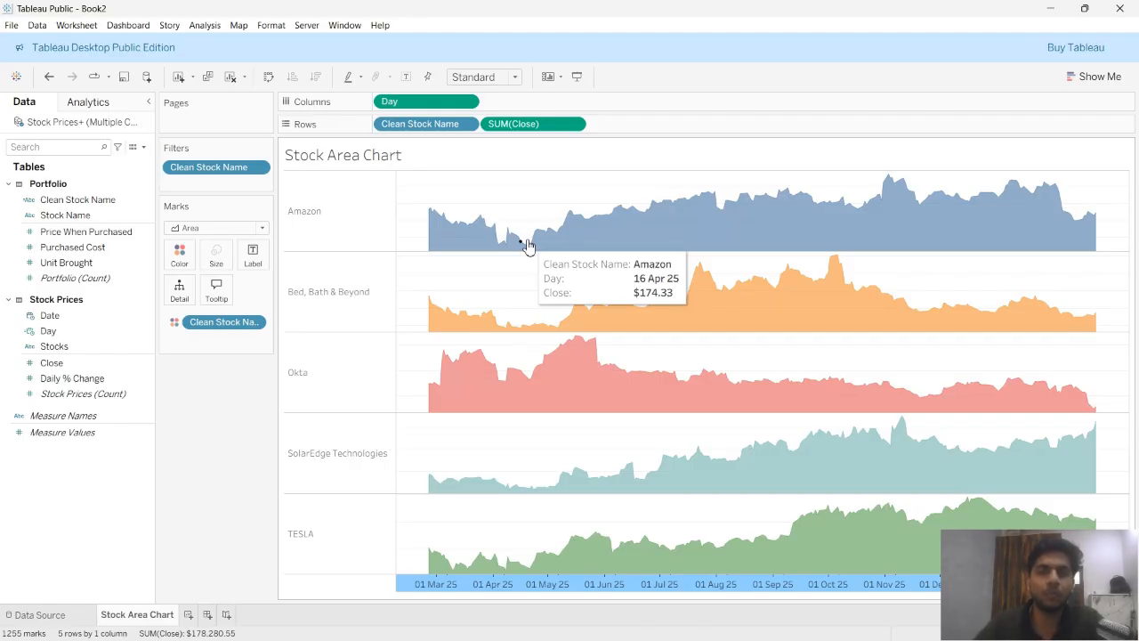
click(178, 256)
click(205, 299)
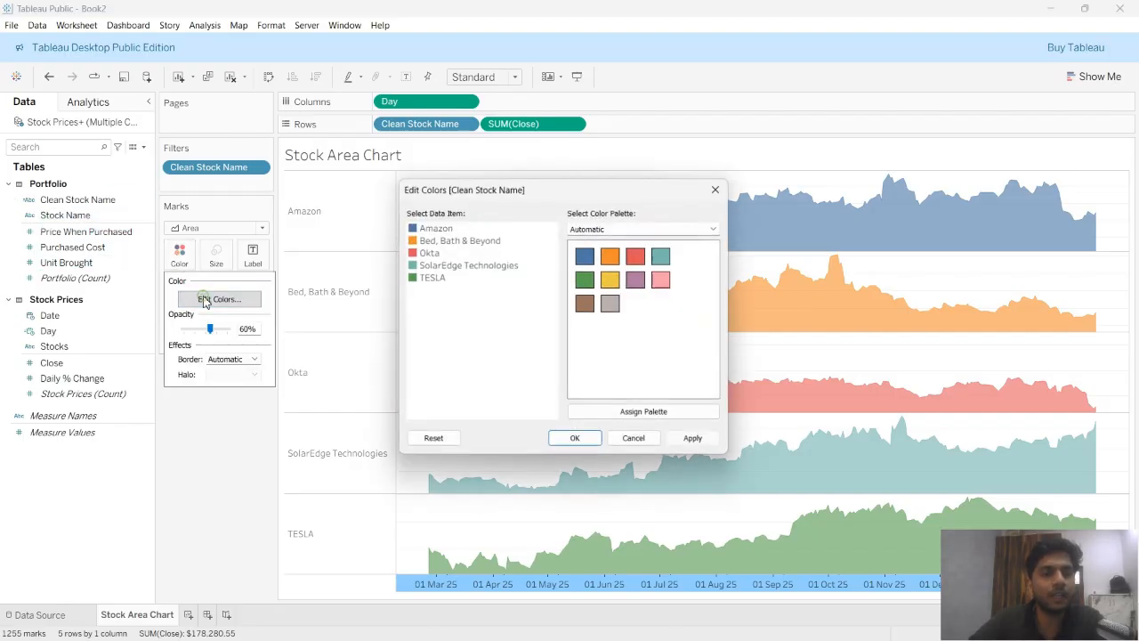
click(610, 229)
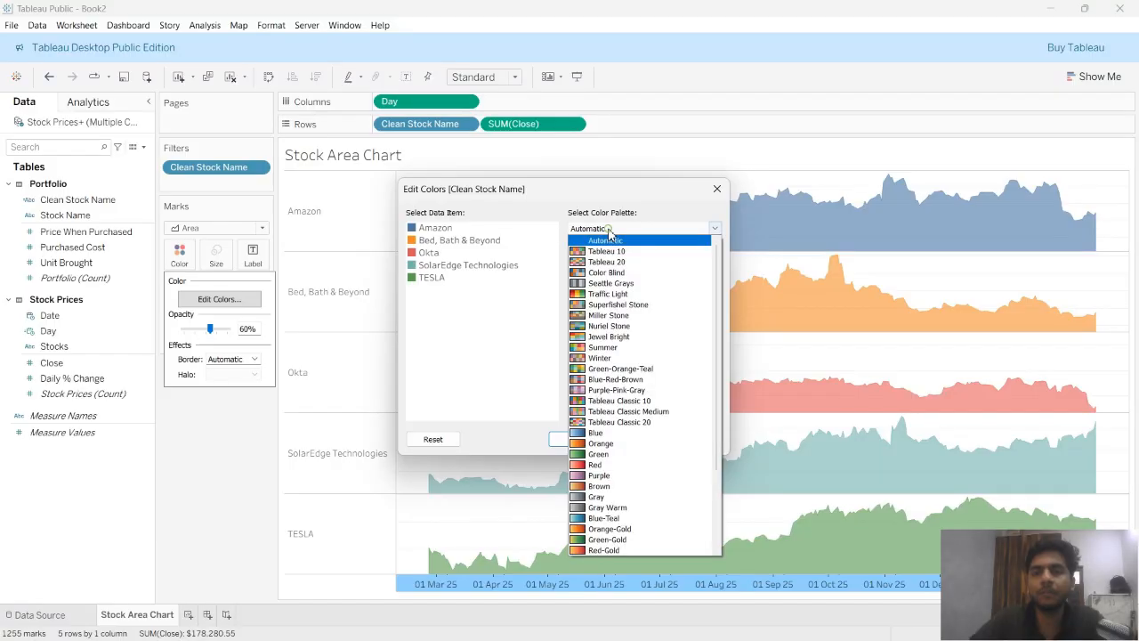
click(621, 520)
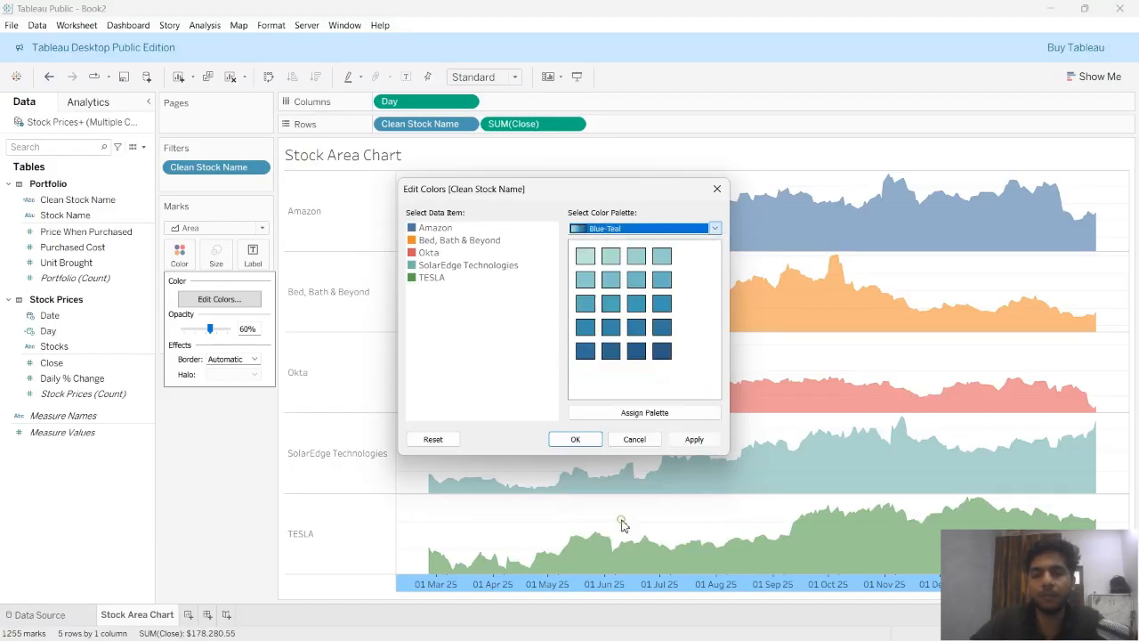
click(642, 414)
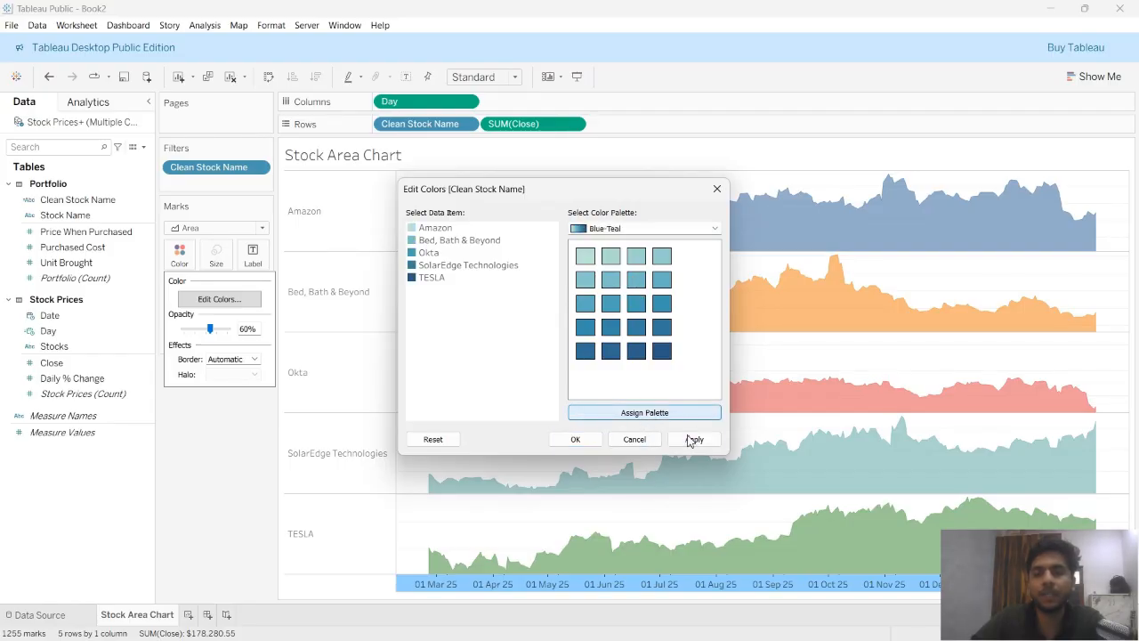
click(691, 440)
click(576, 439)
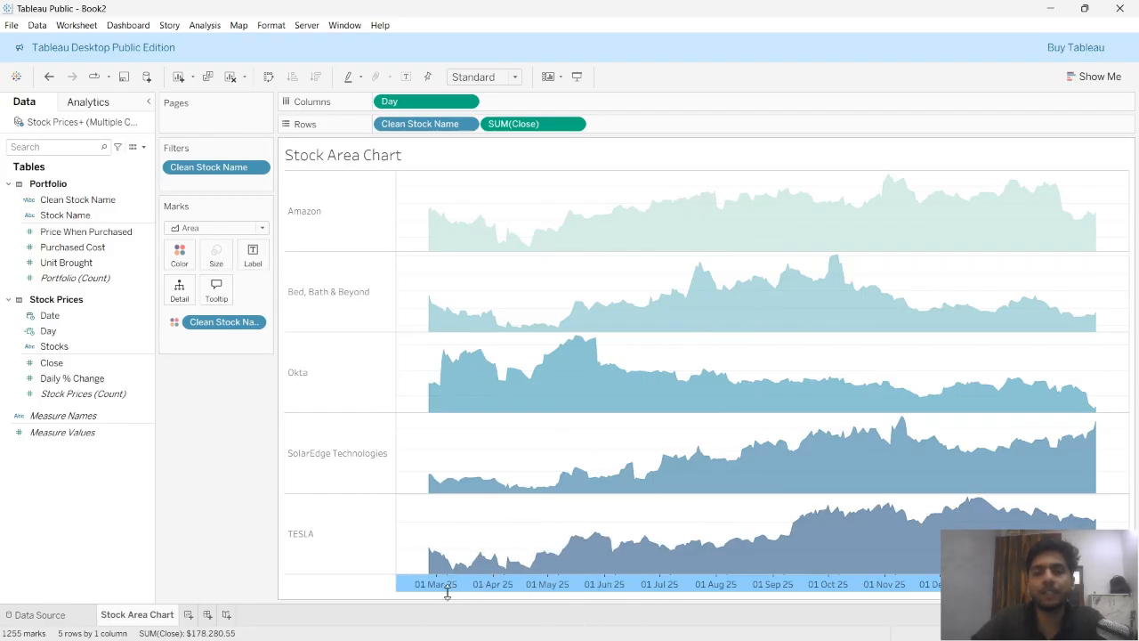
right_click(500, 589)
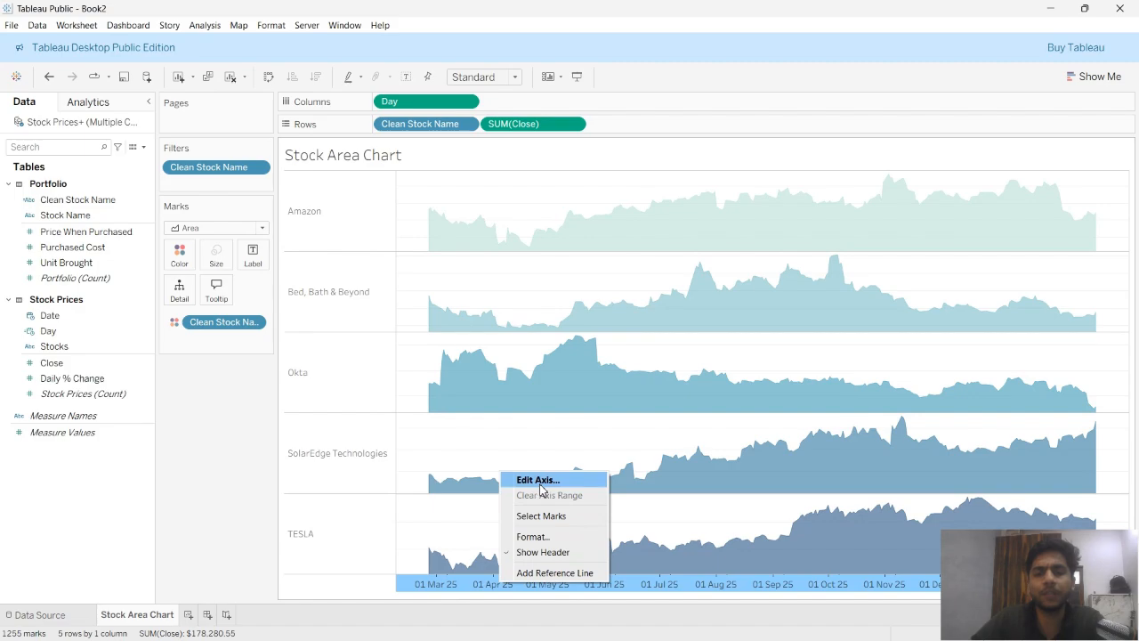
click(478, 589)
click(467, 589)
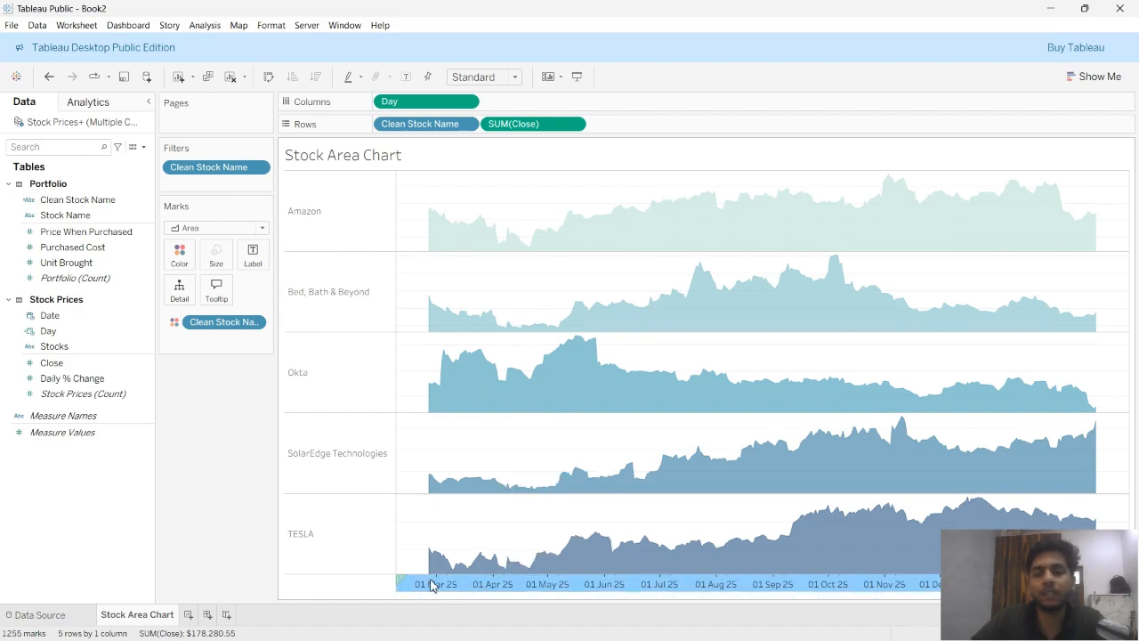
click(478, 582)
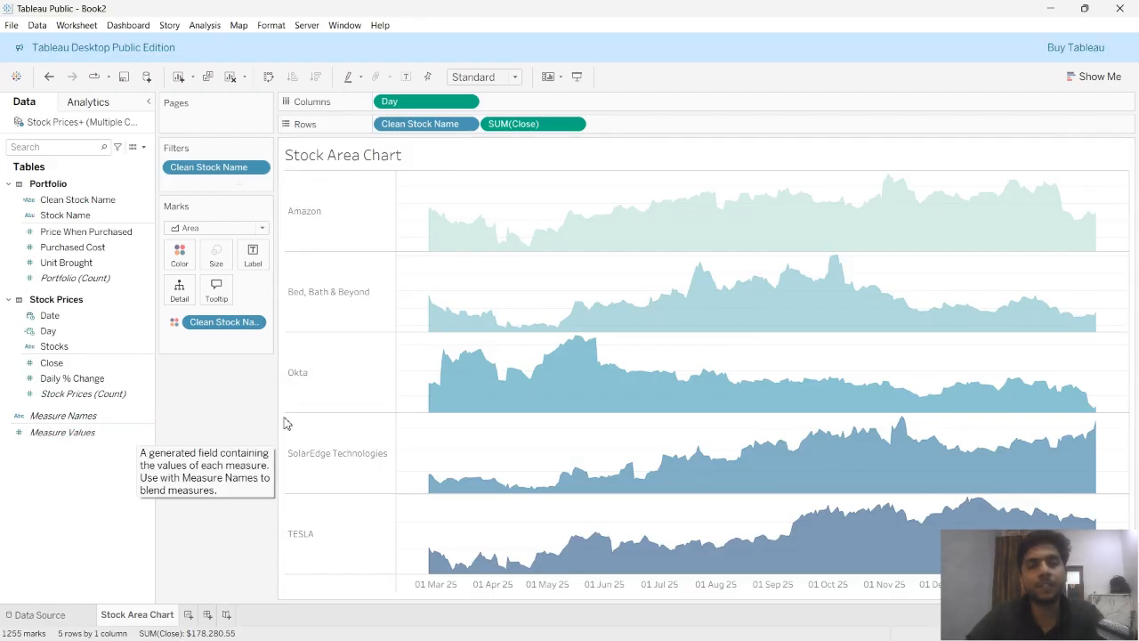
click(11, 27)
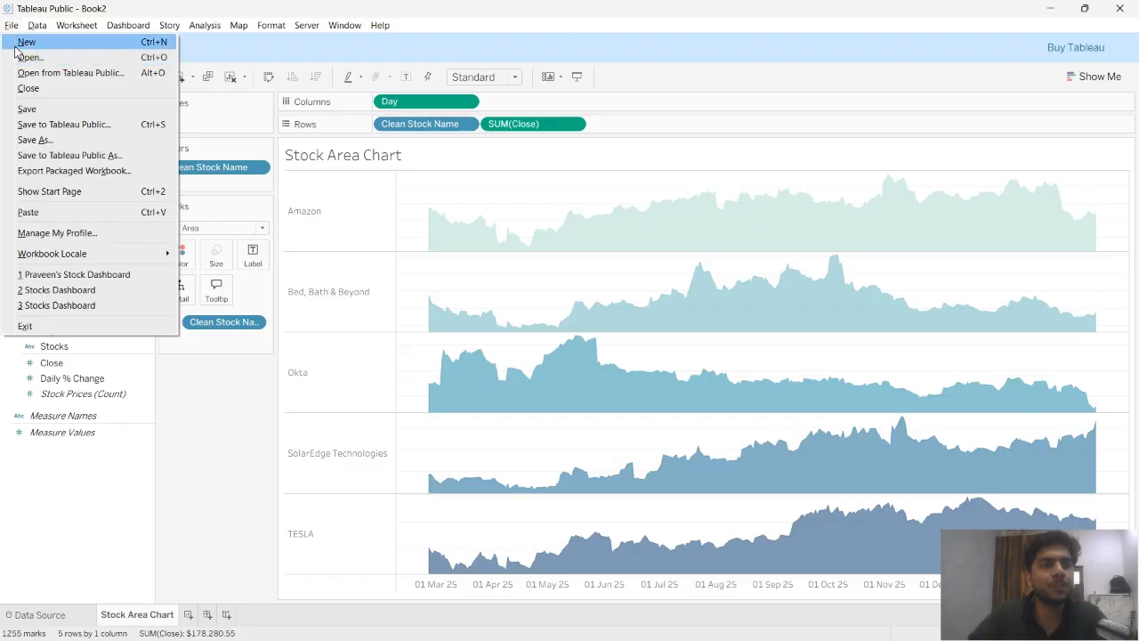
click(78, 115)
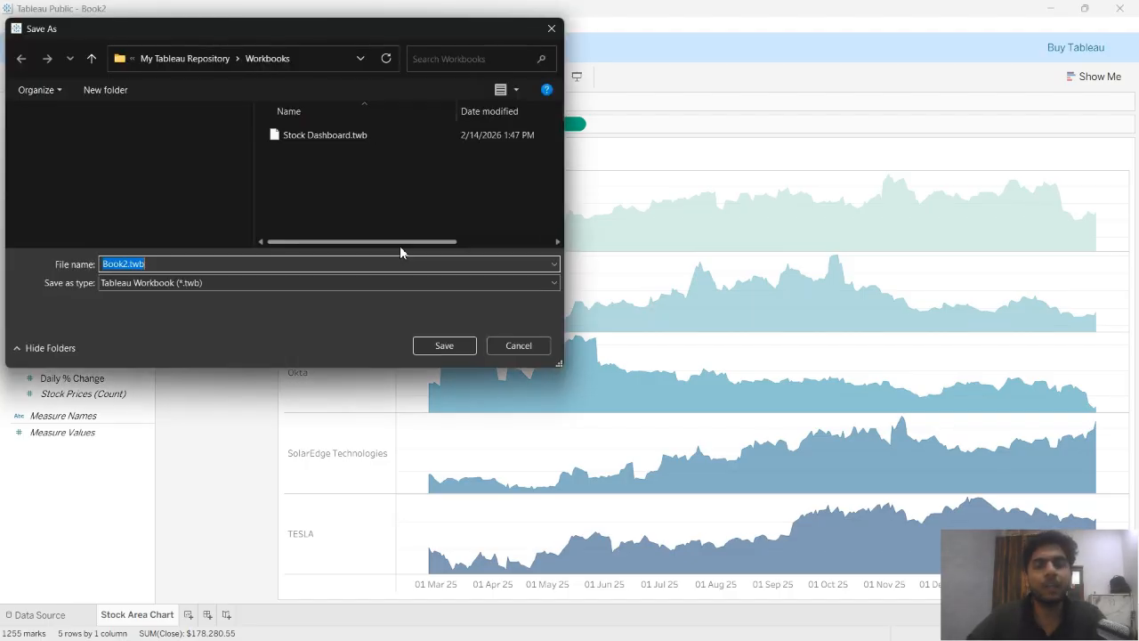
click(152, 284)
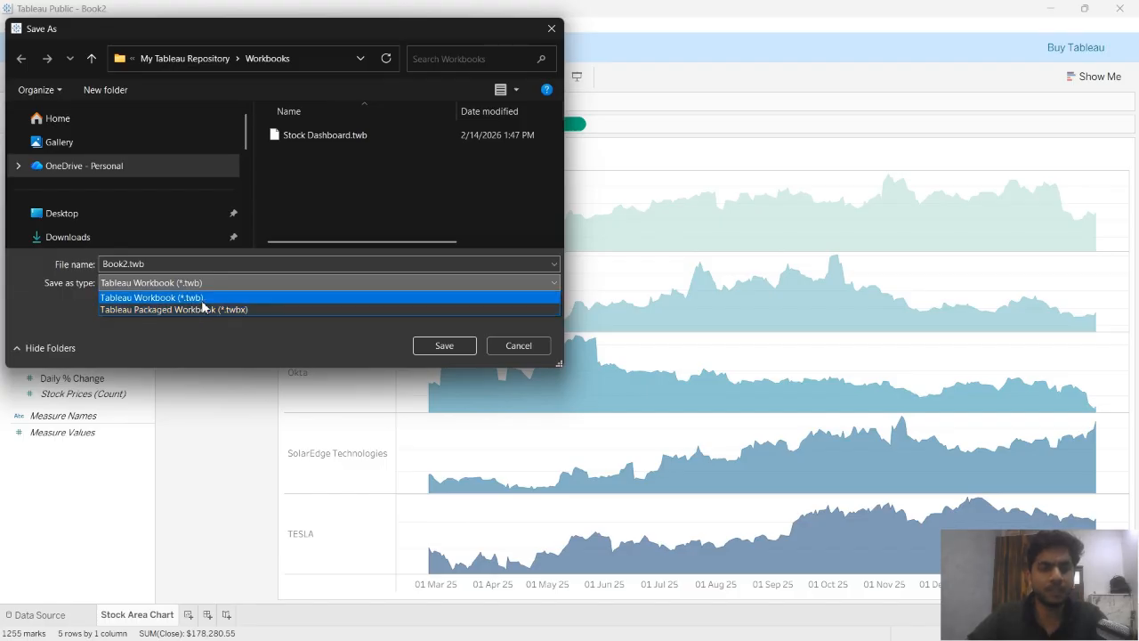
click(512, 348)
click(489, 351)
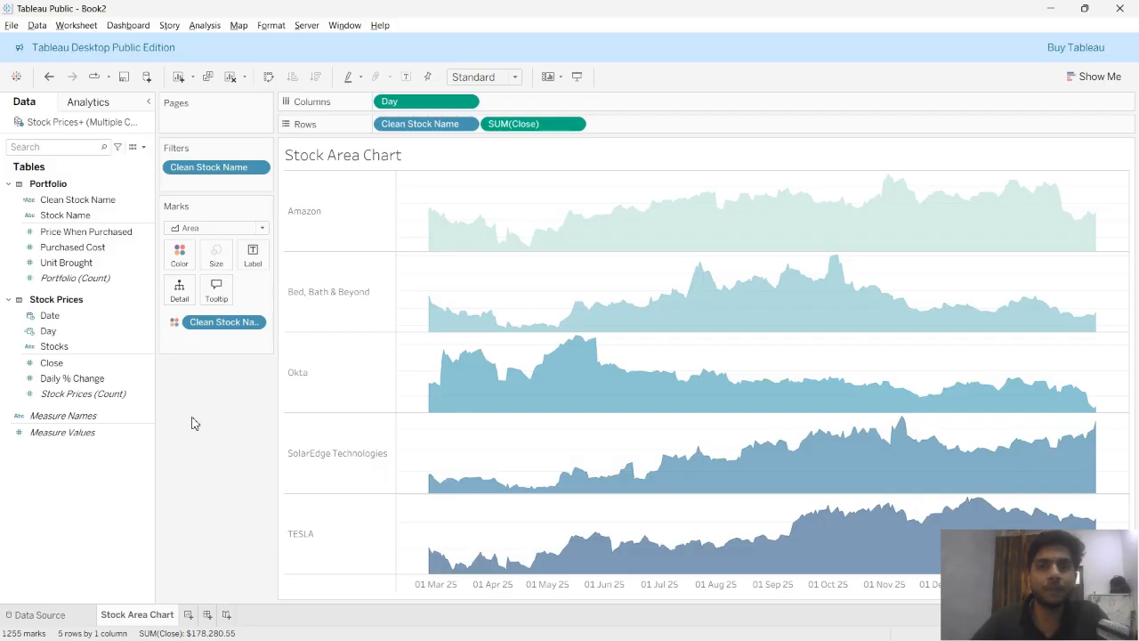
Publish the workbook to Tableau Public with the title Stocks Dashboard Final.
click(9, 27)
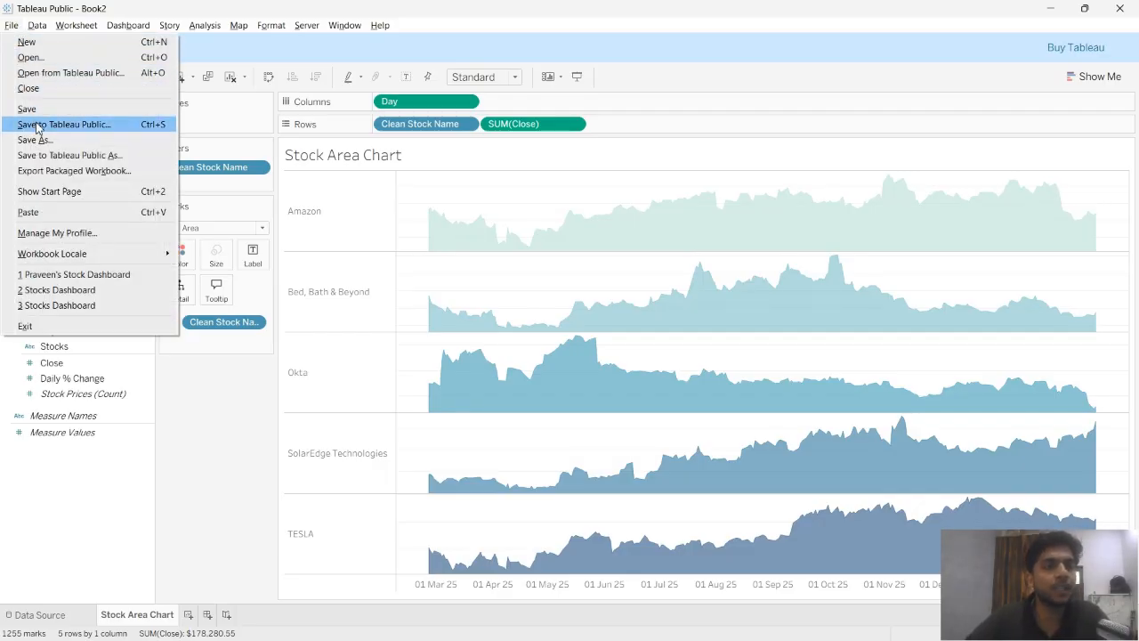
click(62, 126)
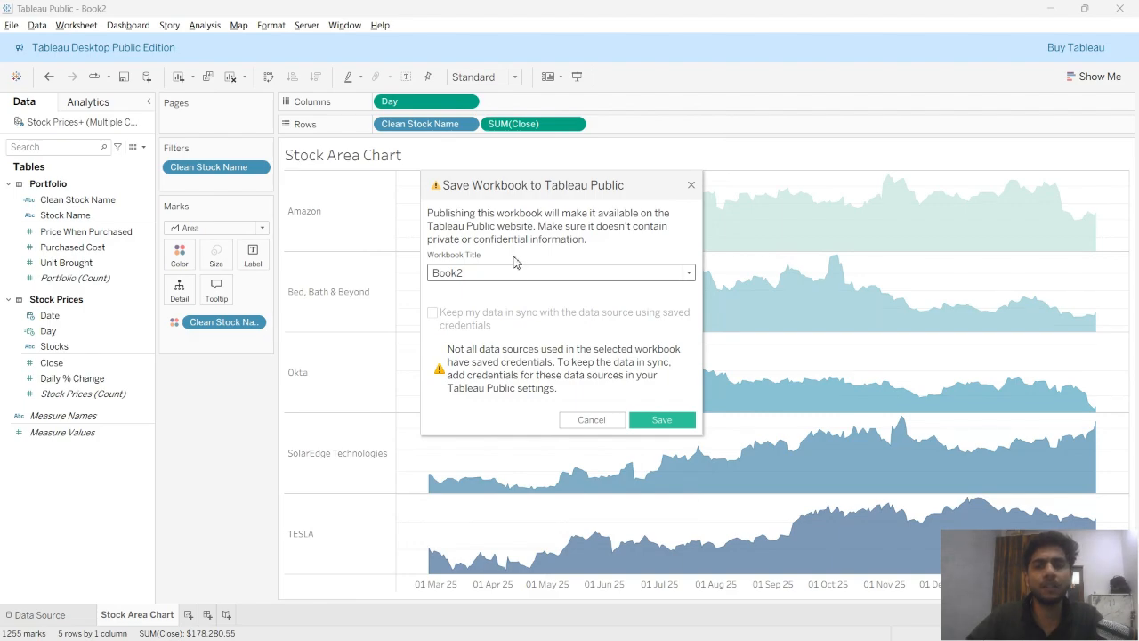
drag(489, 273, 419, 277)
text(Stocks Dashboard Final)
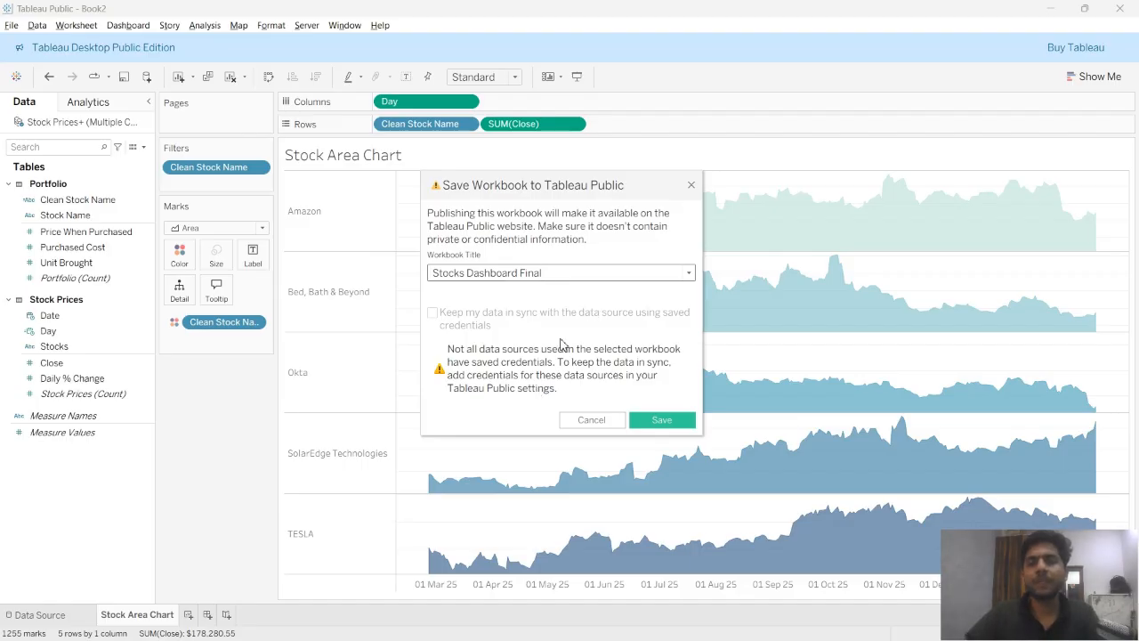
click(667, 419)
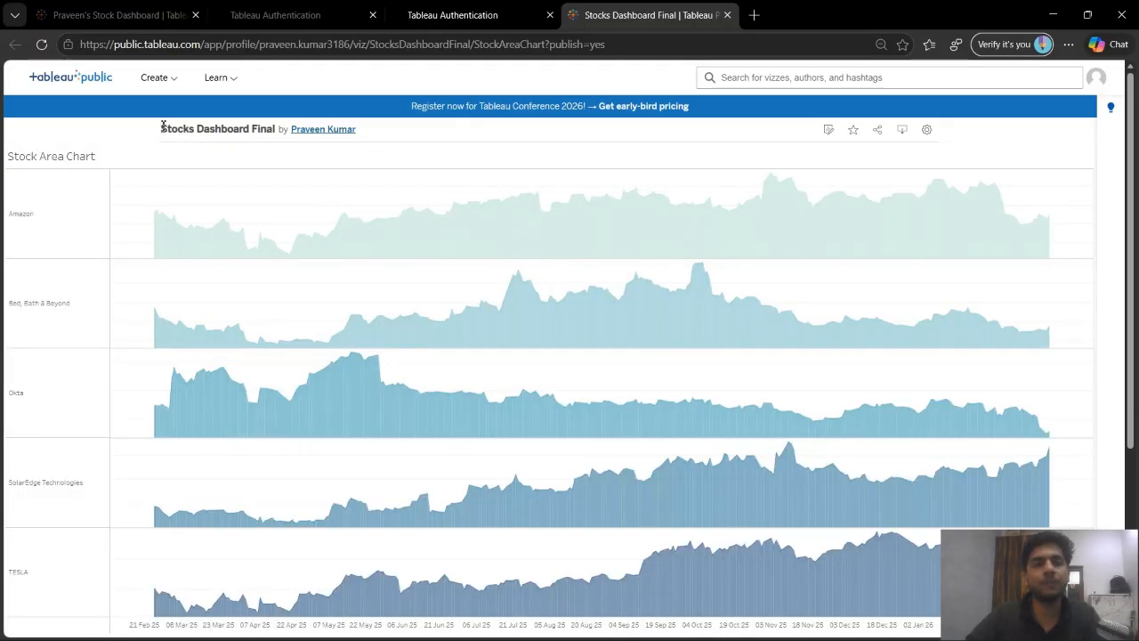
In the published viz's settings, keep Allow Access enabled and turn on Show Sheets to show the viz sheets as tabs.
drag(163, 125, 265, 130)
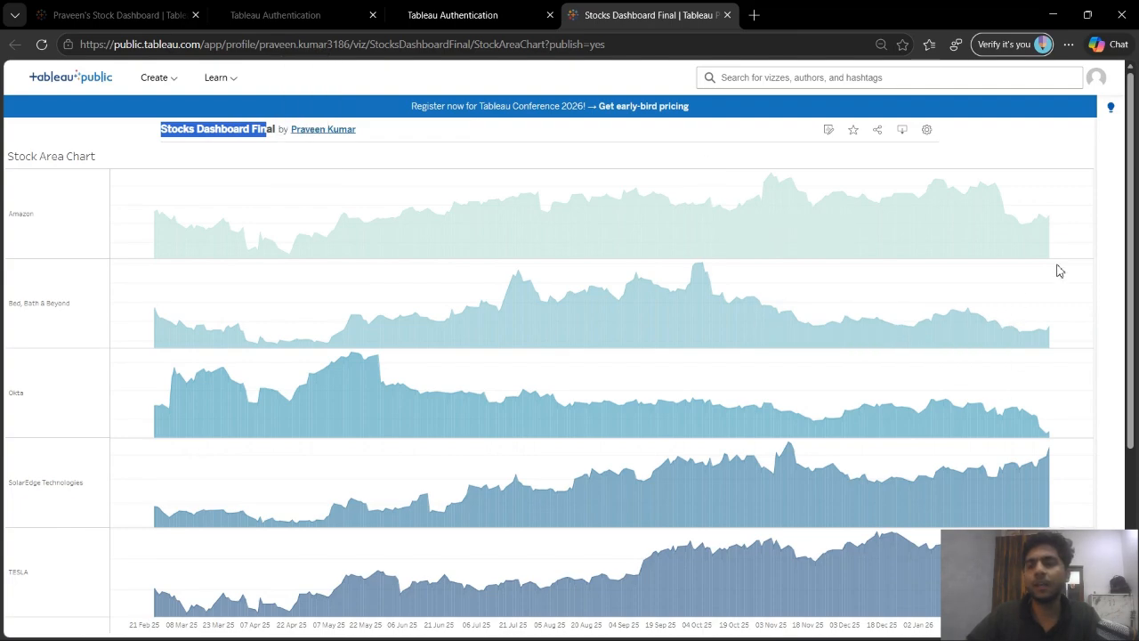
scroll(1068, 258, down, 5)
scroll(143, 401, up, 5)
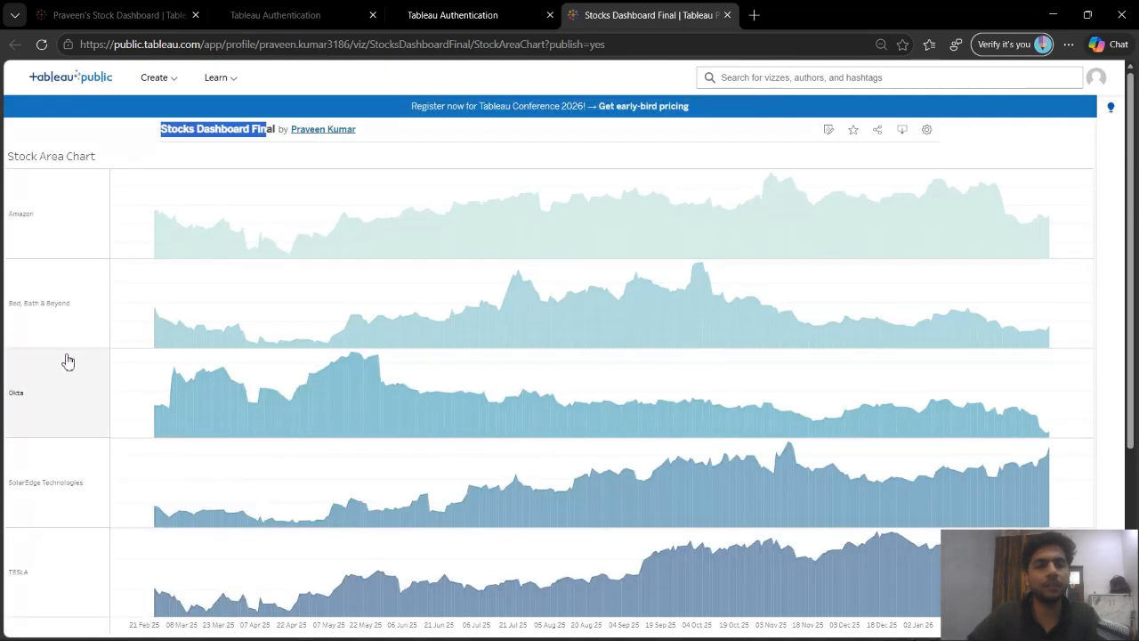
click(927, 129)
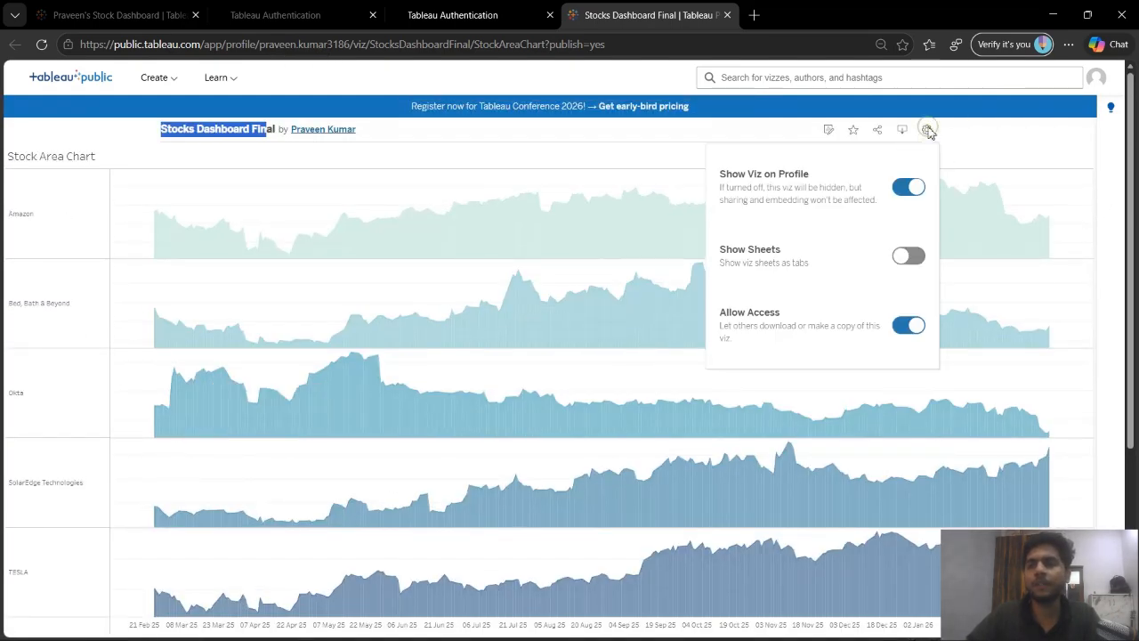
click(910, 326)
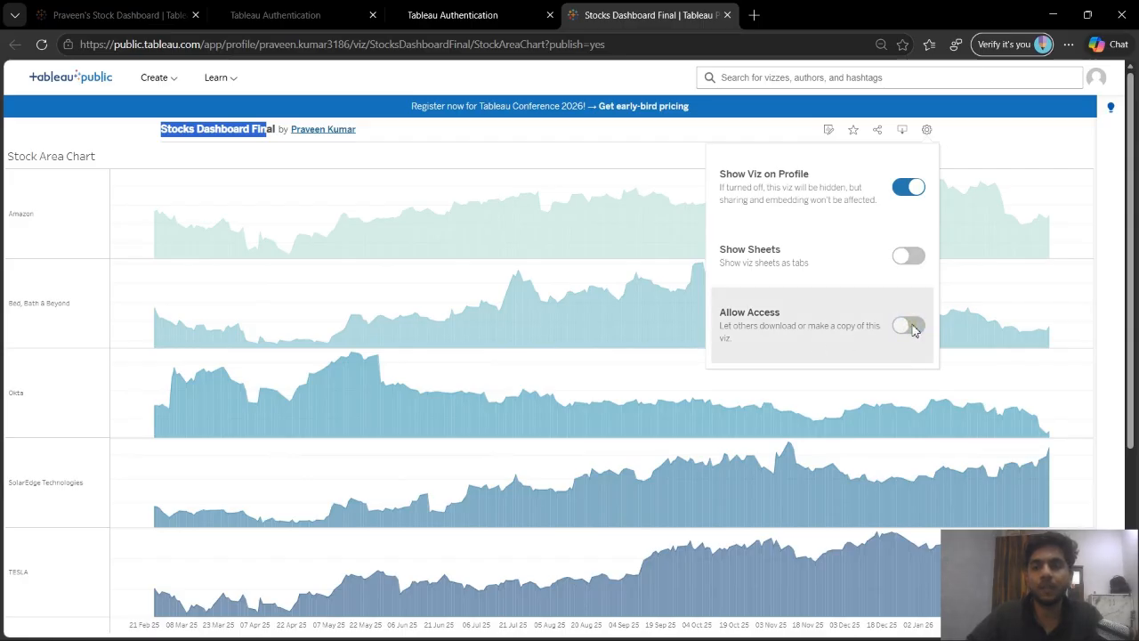
click(910, 326)
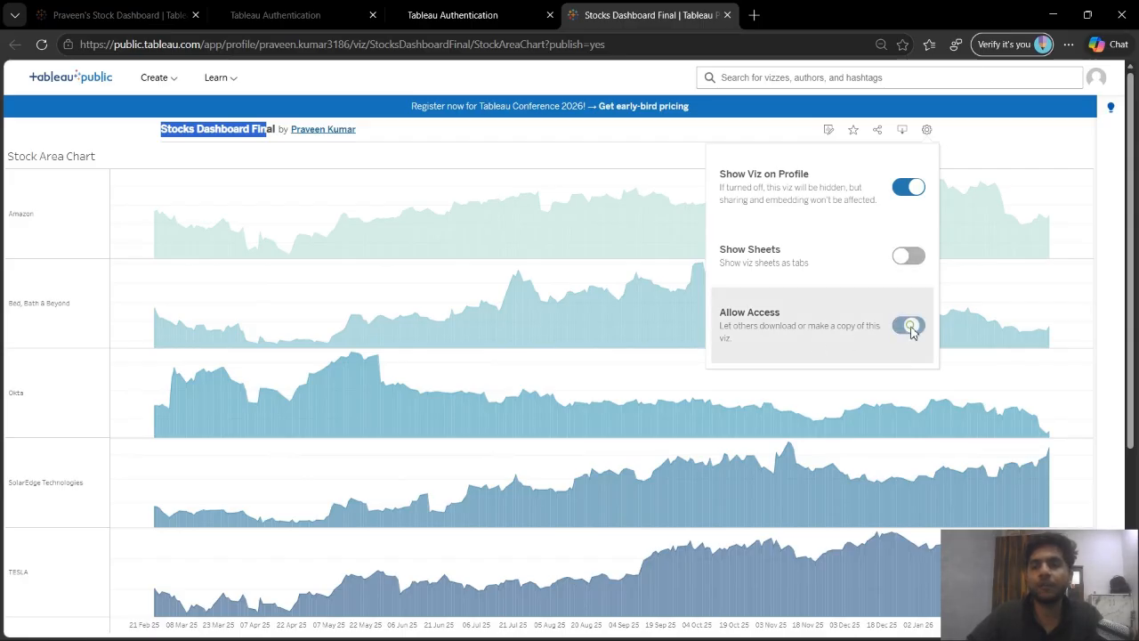
click(915, 263)
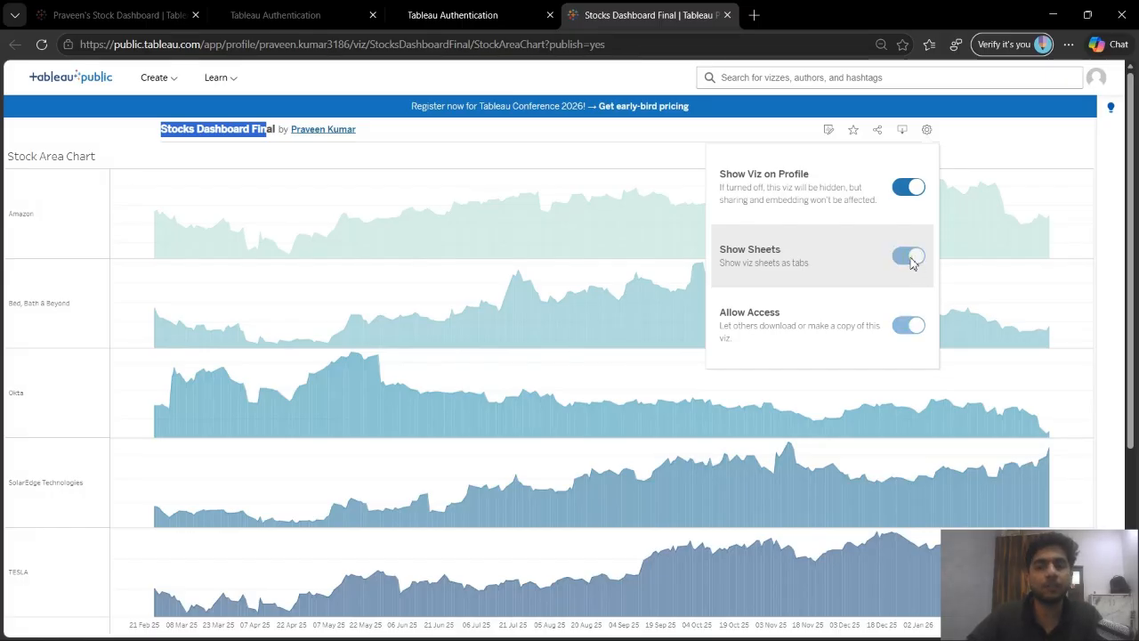